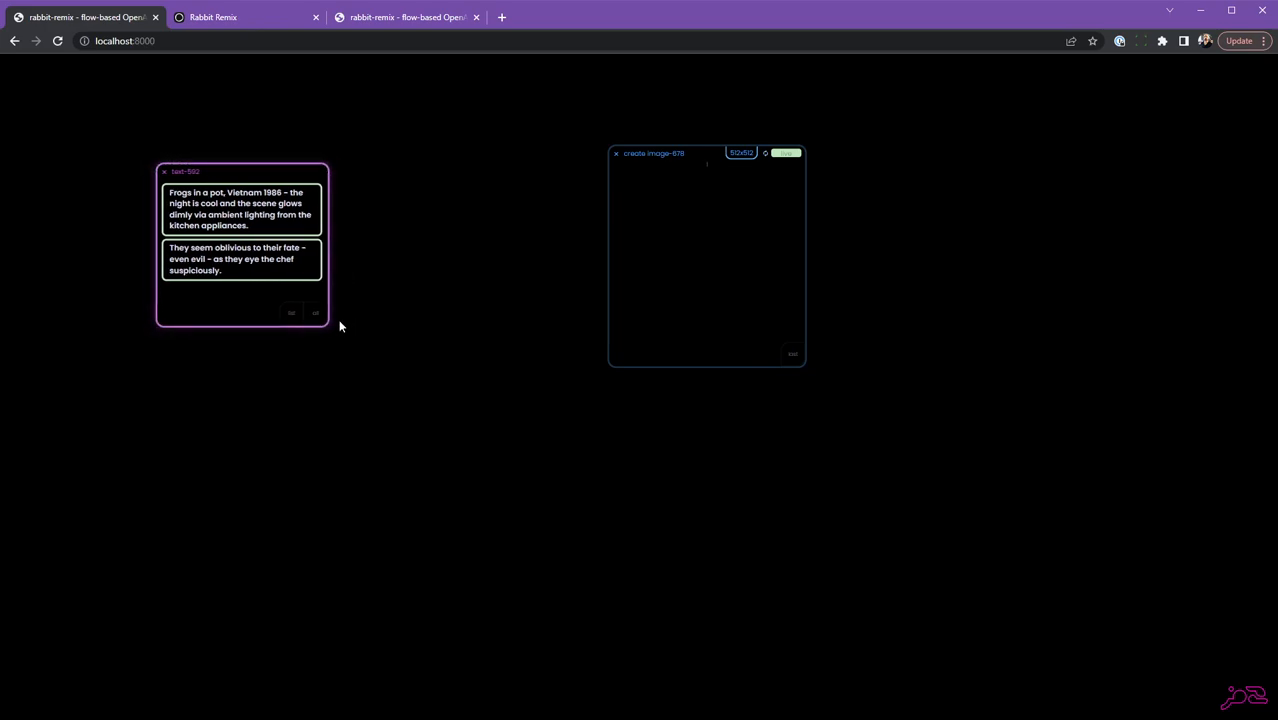
Output the frog text block's two sentences joined into a new text block, and space it between the source and image blocks
drag(317, 313, 408, 197)
drag(510, 324, 571, 334)
click(690, 149)
drag(663, 153, 693, 159)
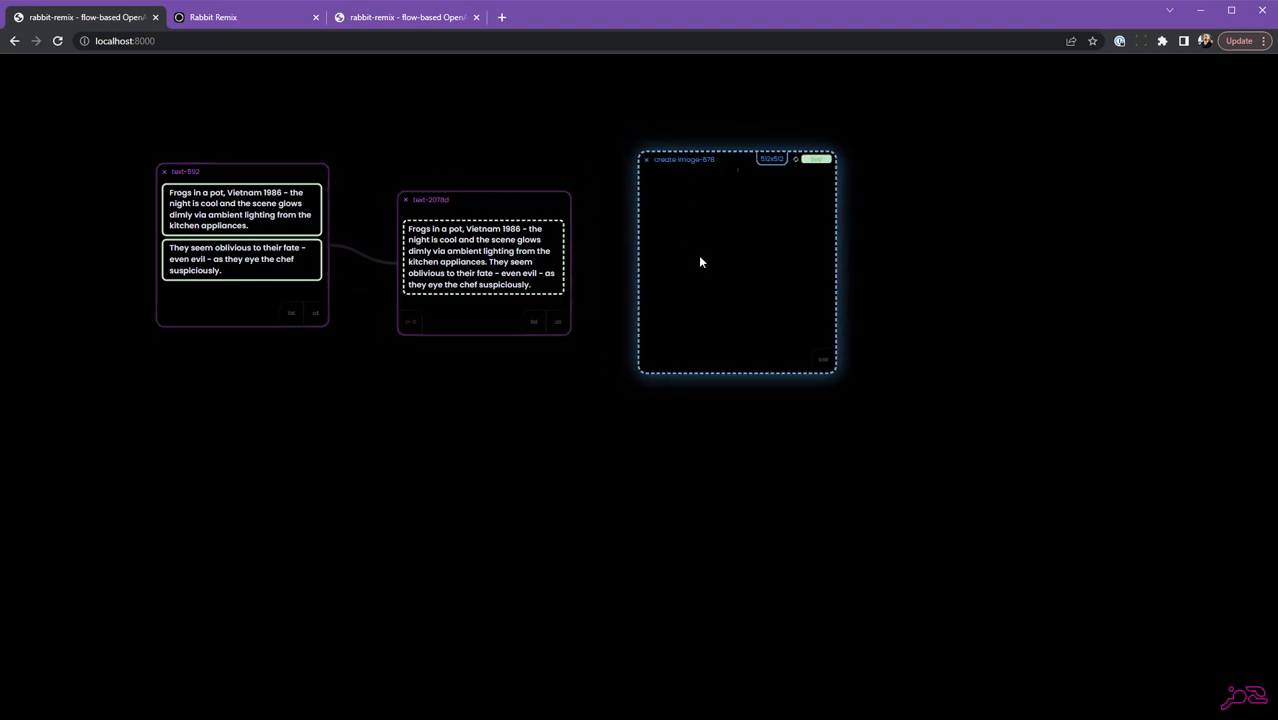
click(533, 230)
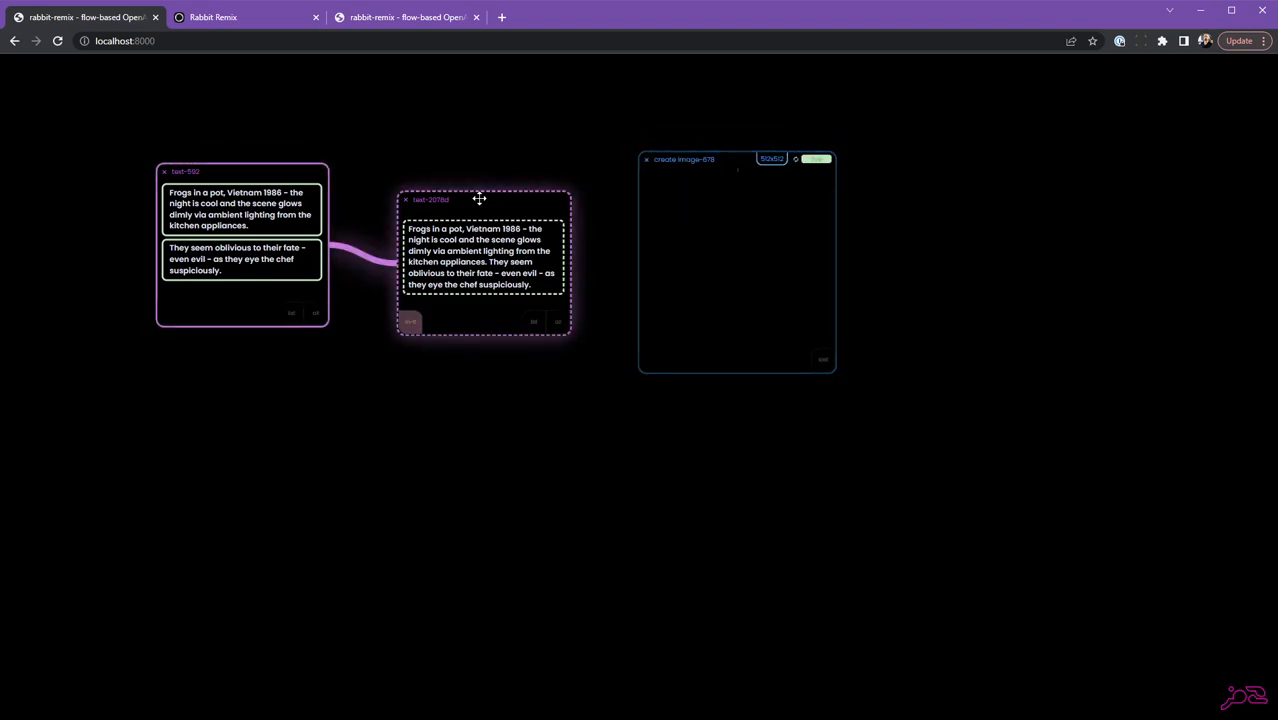
drag(479, 199, 494, 200)
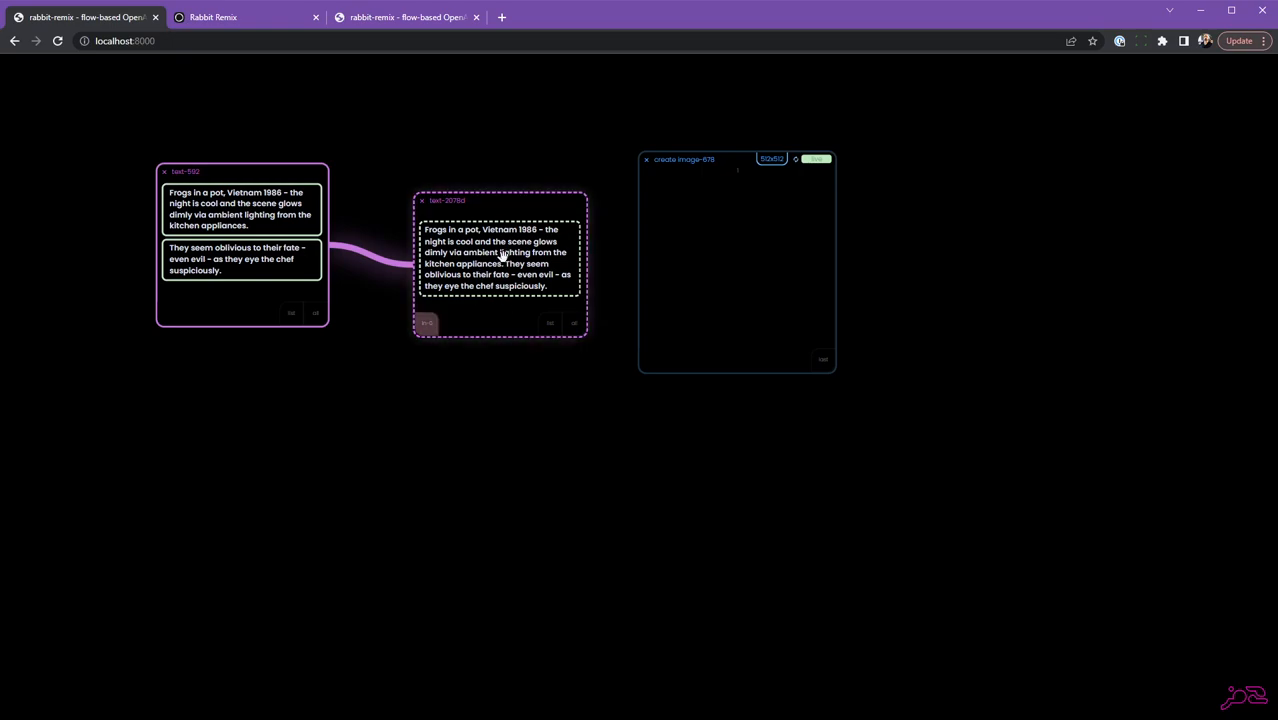
click(434, 144)
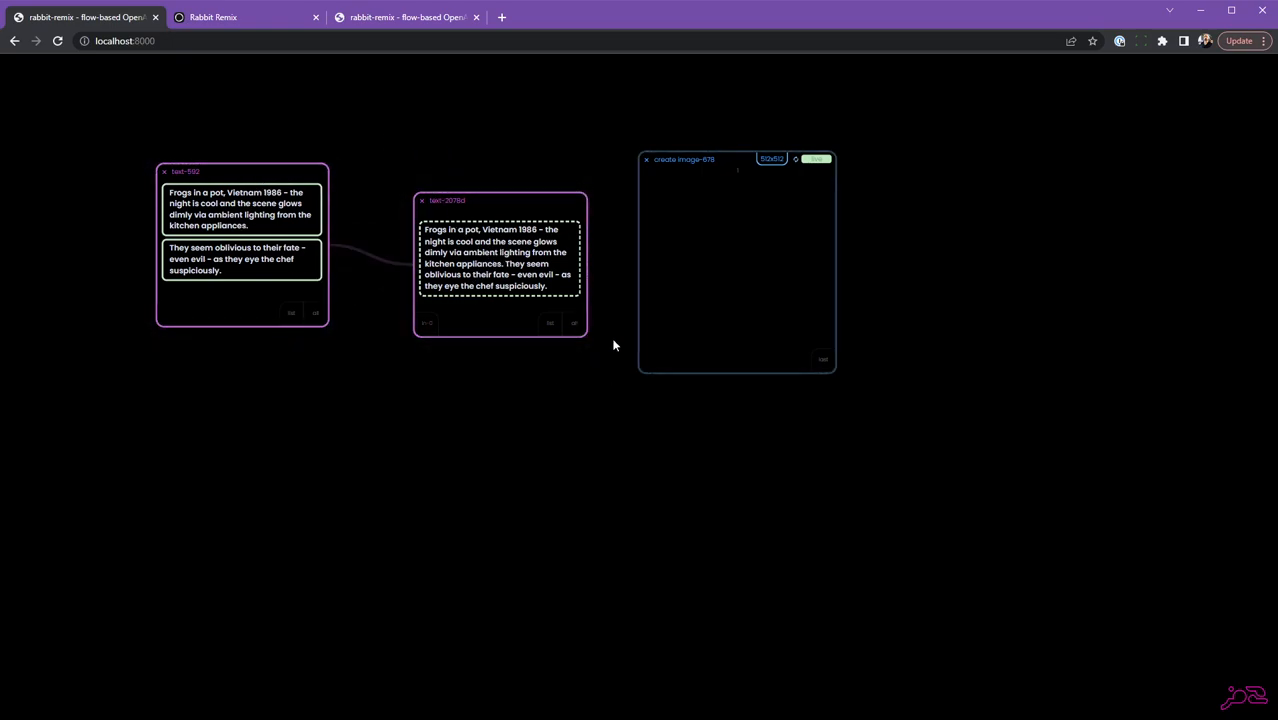
Feed the joined frog text into the image block as its prompt, and widen the block to generate two images side by side
drag(575, 326, 665, 300)
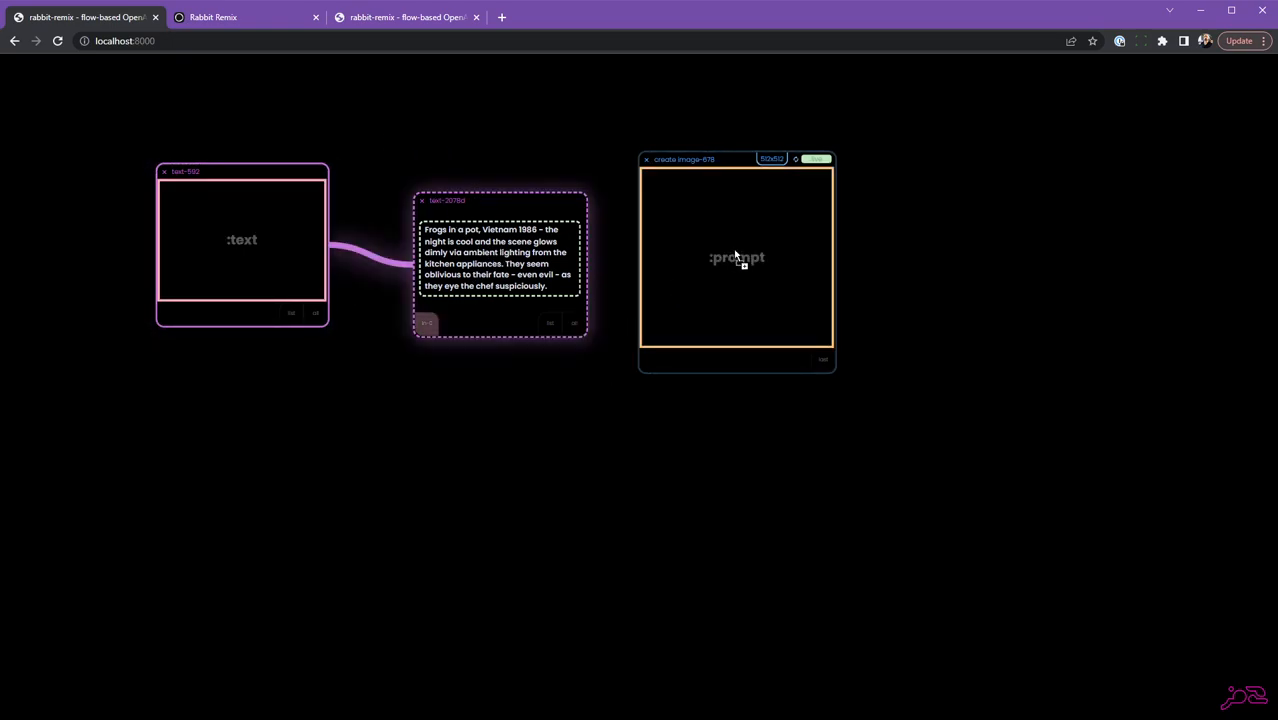
drag(735, 252, 736, 256)
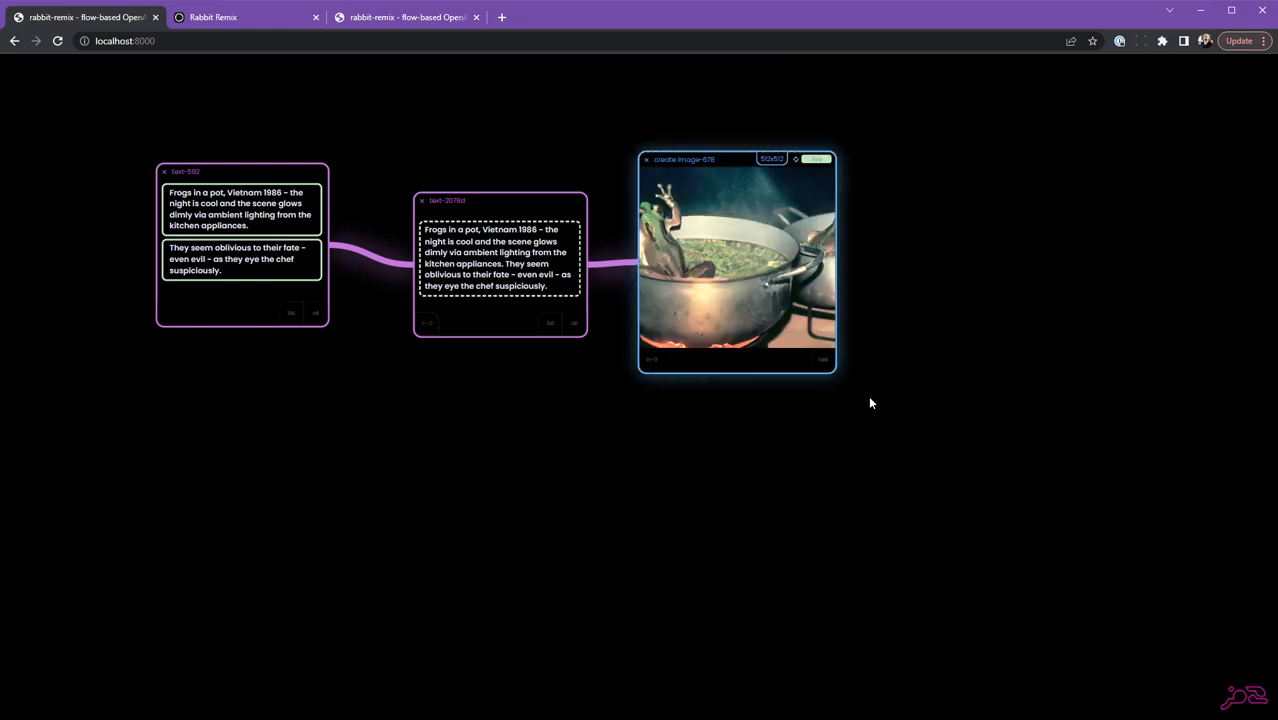
drag(836, 376, 1081, 378)
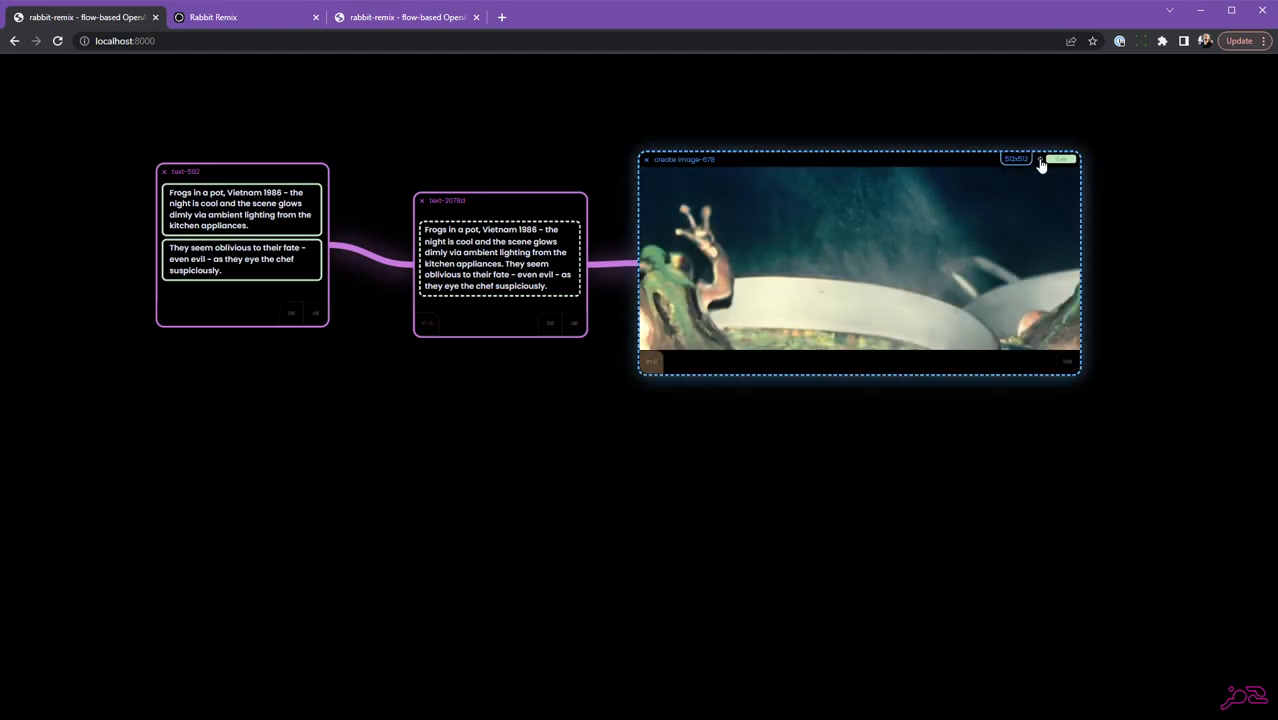
click(1041, 162)
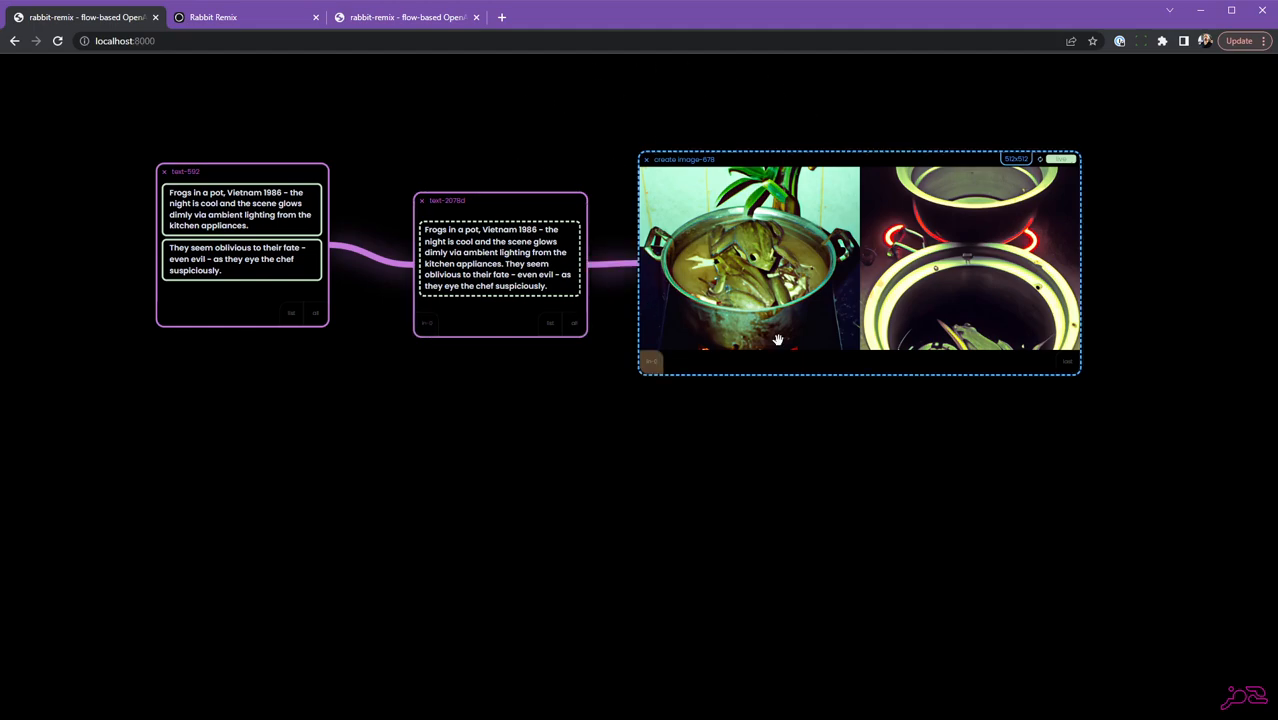
Move both text blocks closer to the image block, leaving free canvas space beyond the generated images
drag(224, 168, 258, 175)
drag(482, 197, 498, 205)
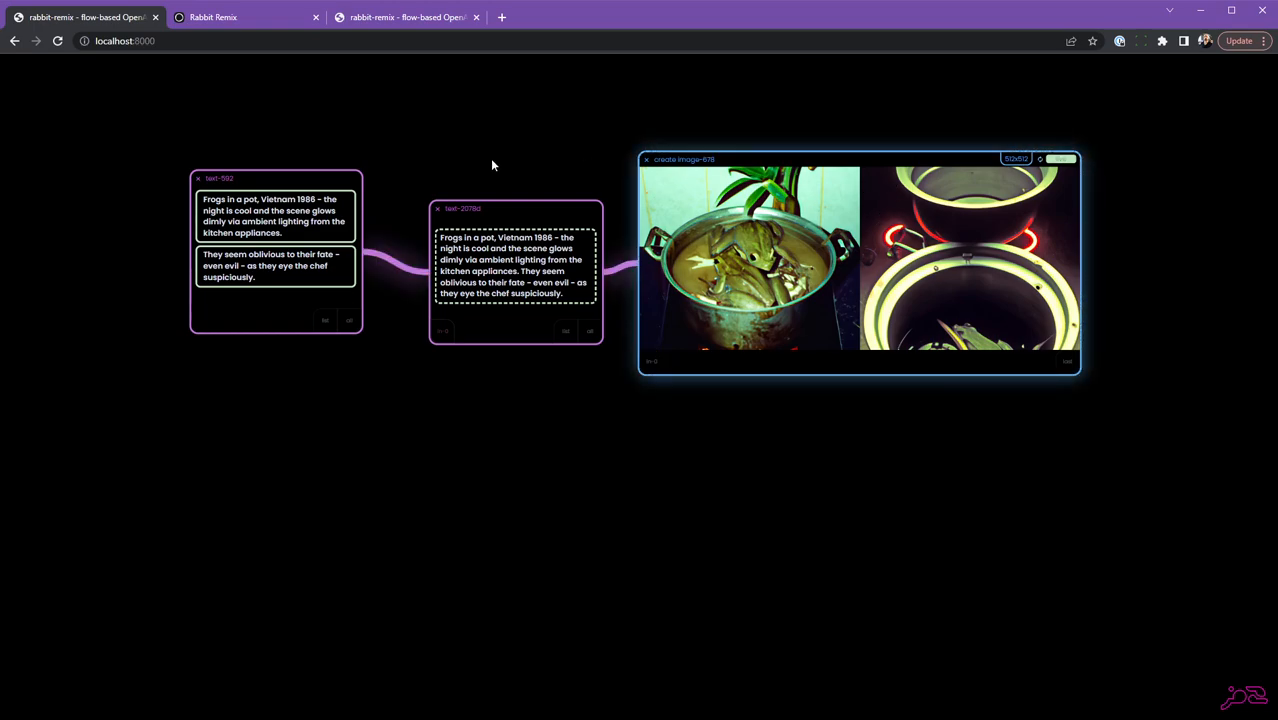
scroll(500, 162, down, 2)
drag(535, 162, 450, 166)
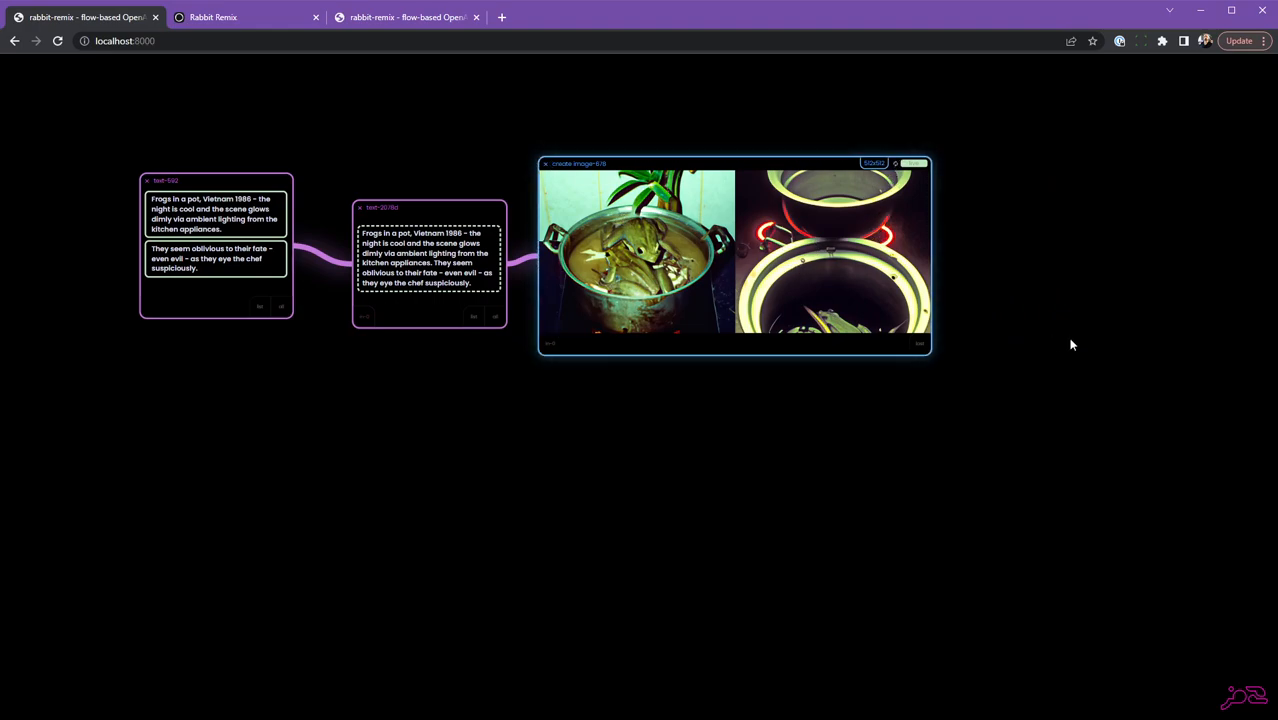
Extract the generated picture of frogs in a pot with a green plant into its own image block, and regenerate the source images
drag(604, 244, 1025, 313)
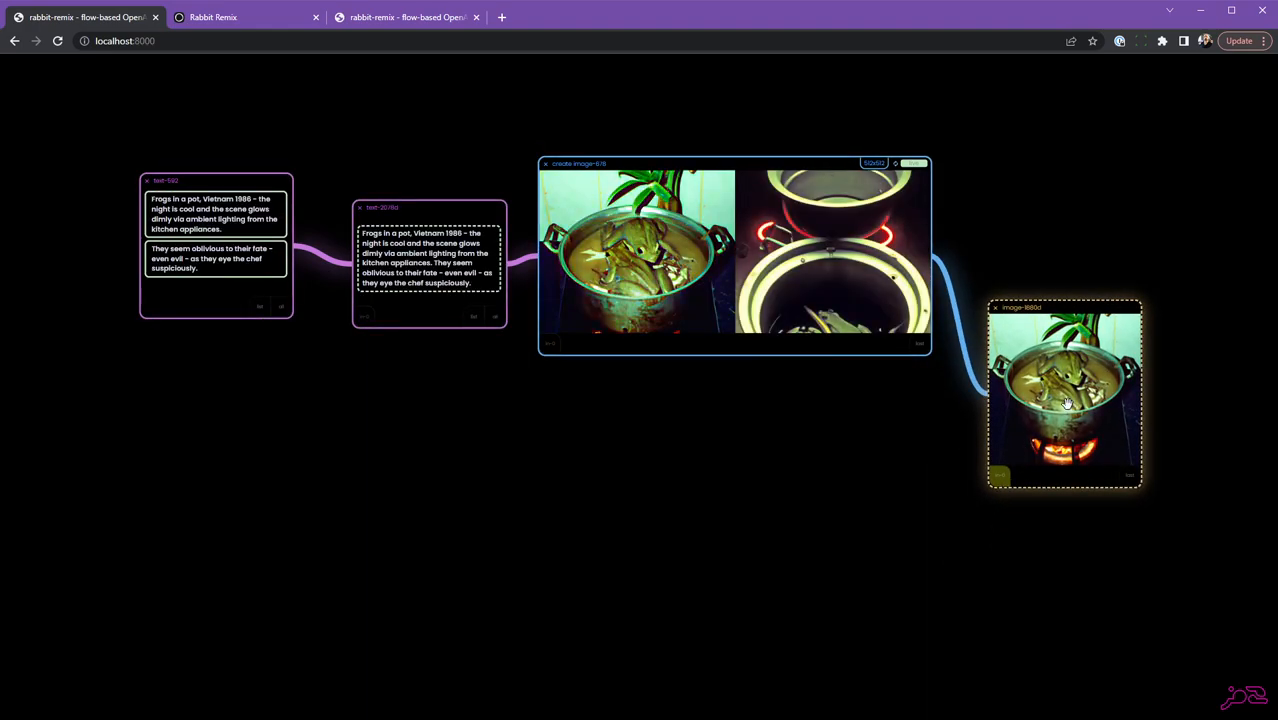
drag(1060, 308, 1062, 318)
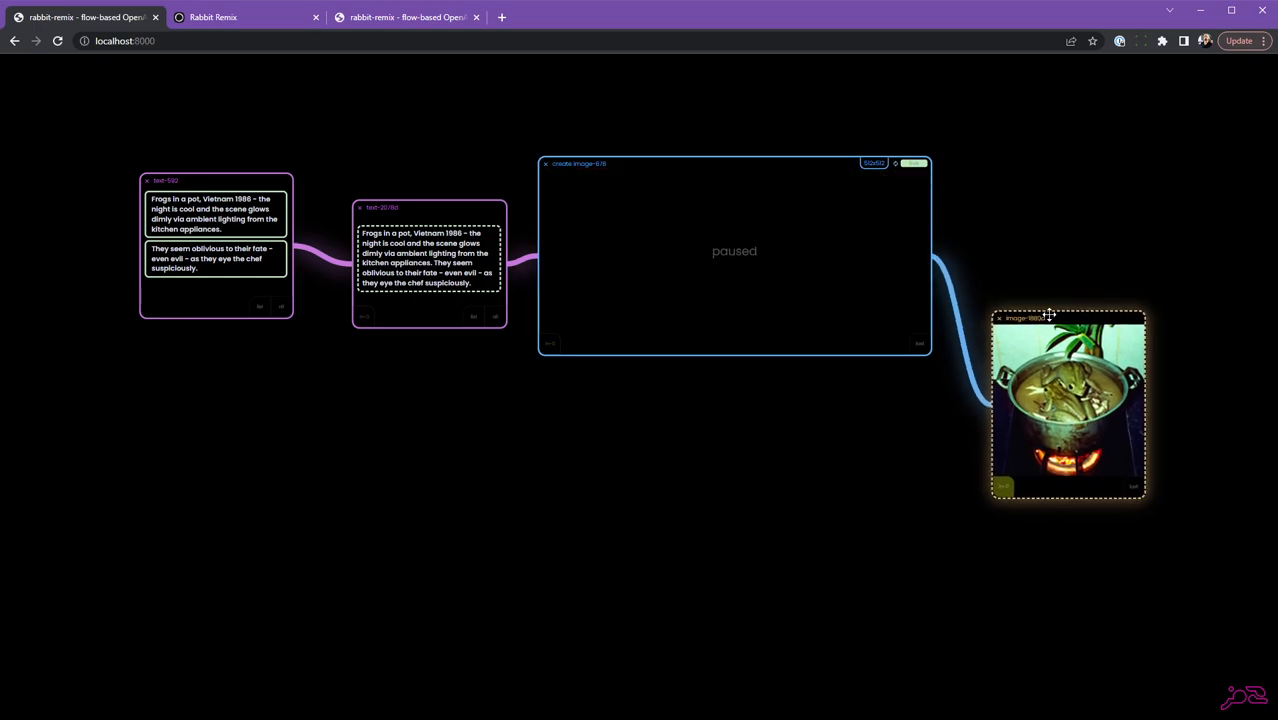
click(896, 166)
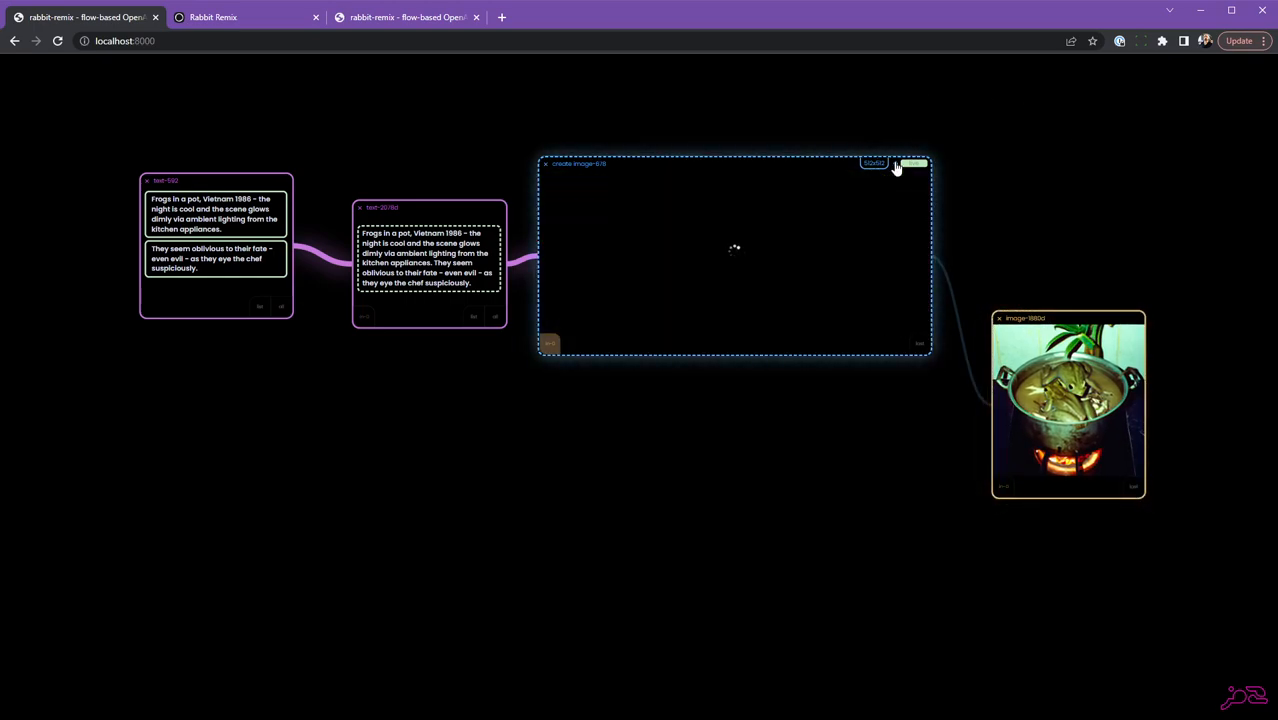
Enlarge the extracted frog picture block and line it up beside the image generation block
drag(1143, 492, 1229, 616)
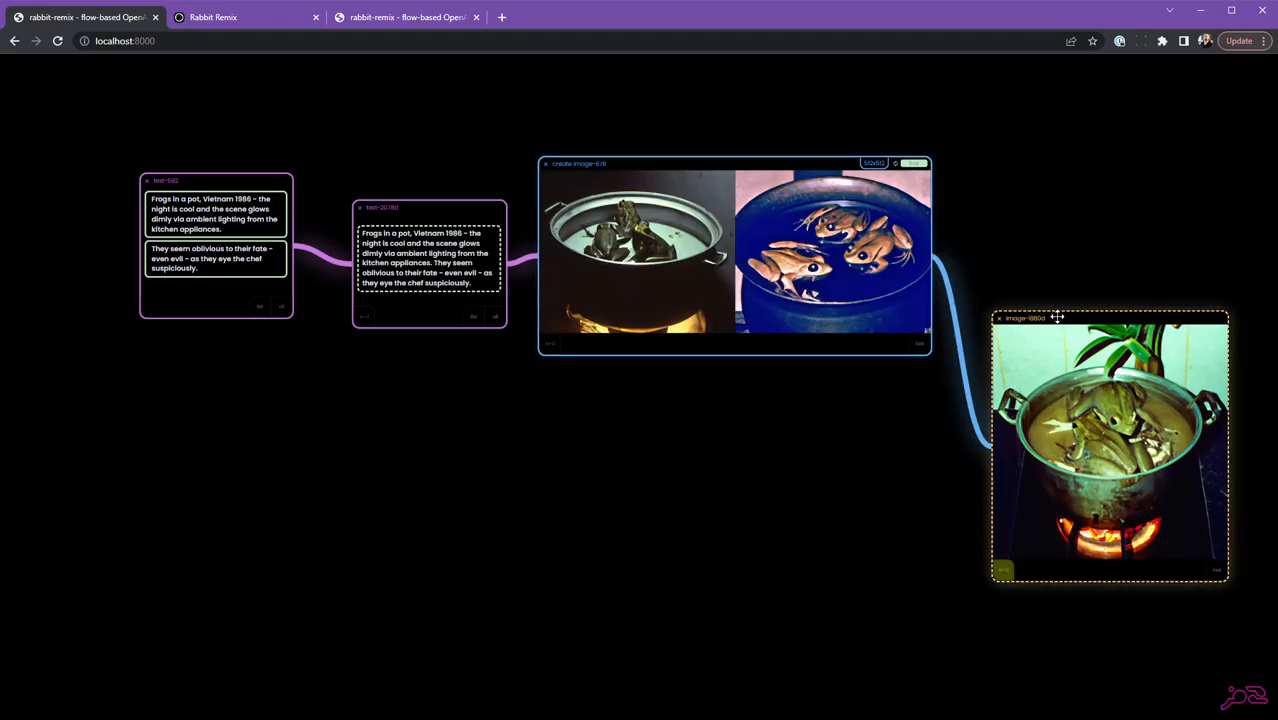
drag(1057, 318, 1042, 261)
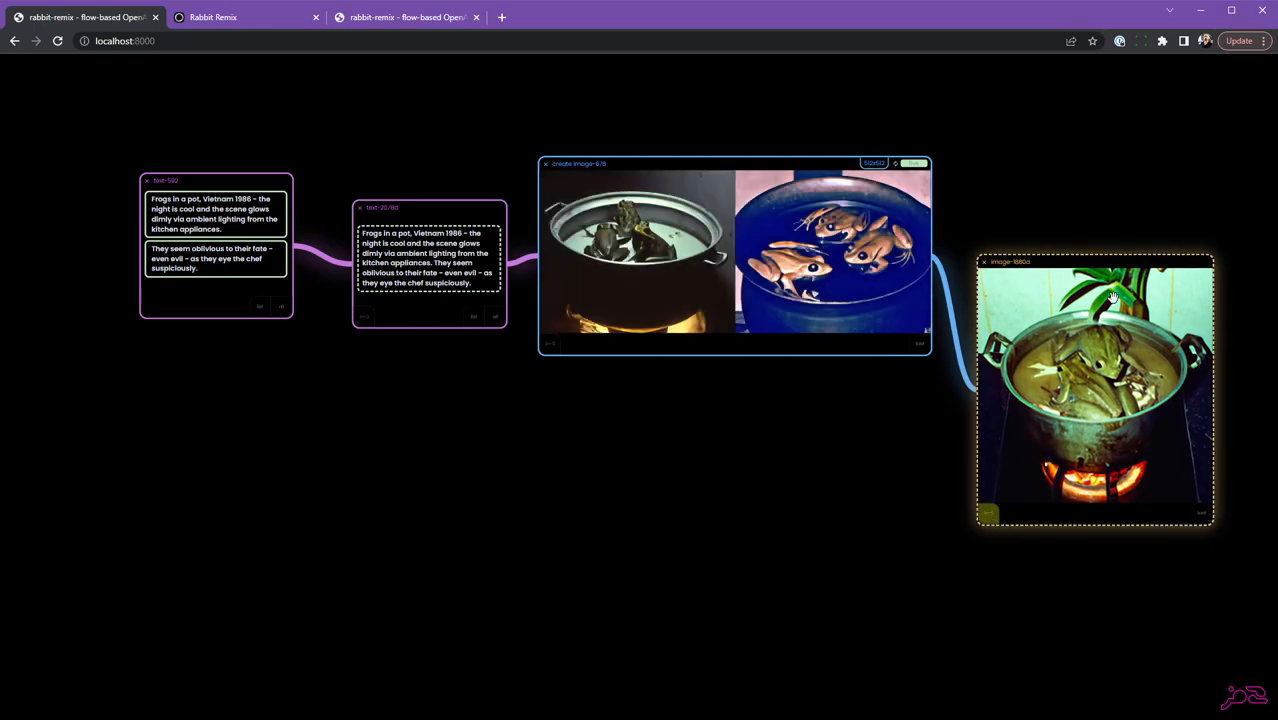
click(953, 168)
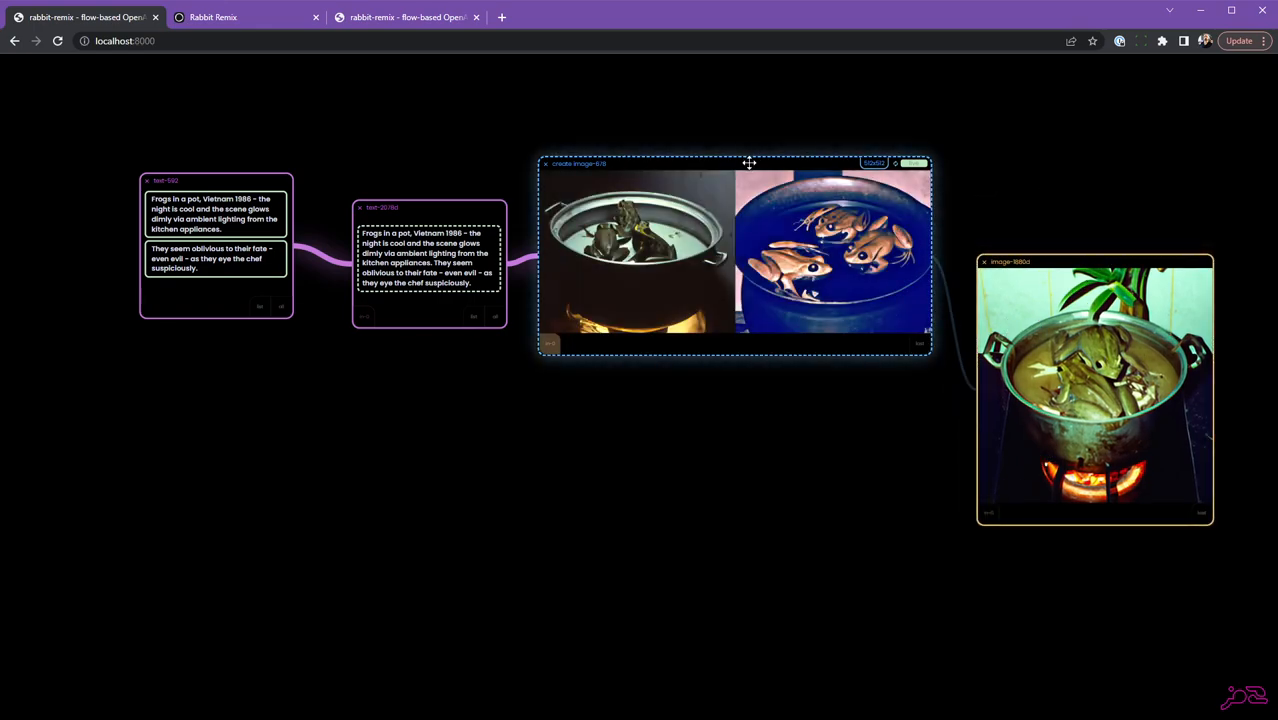
drag(748, 163, 736, 171)
click(1045, 258)
drag(1045, 258, 1044, 126)
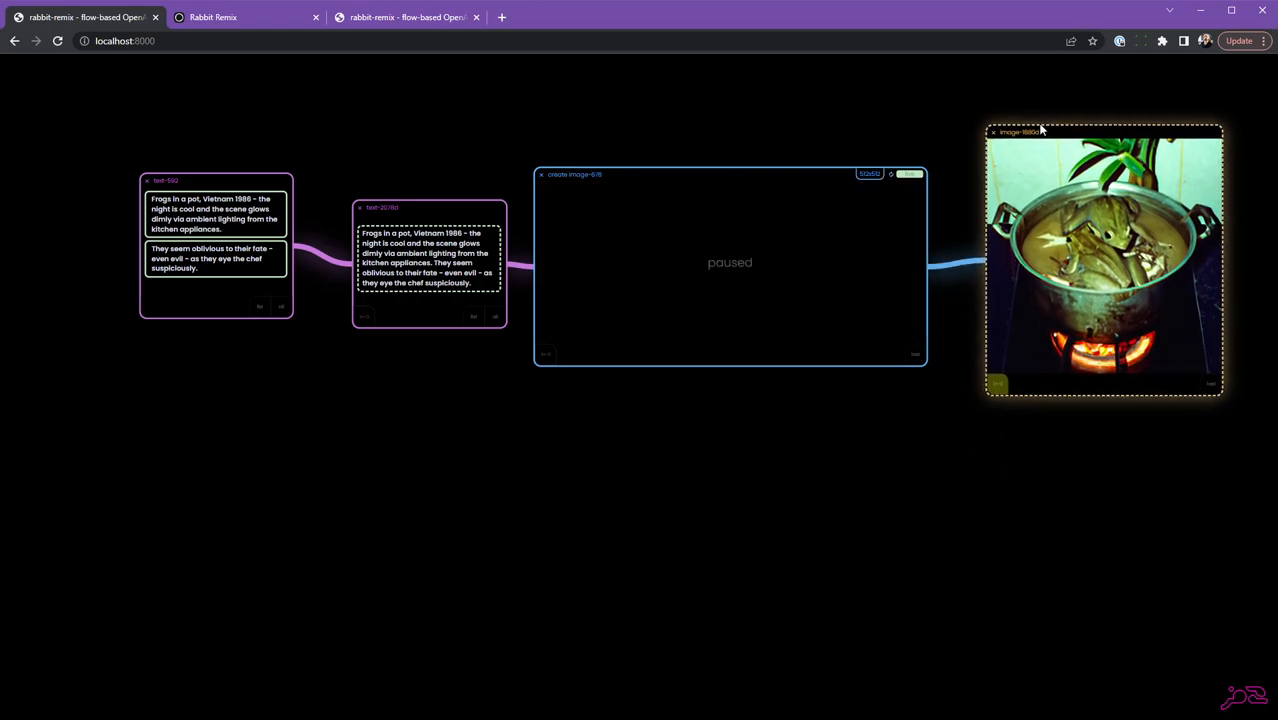
drag(782, 429, 810, 425)
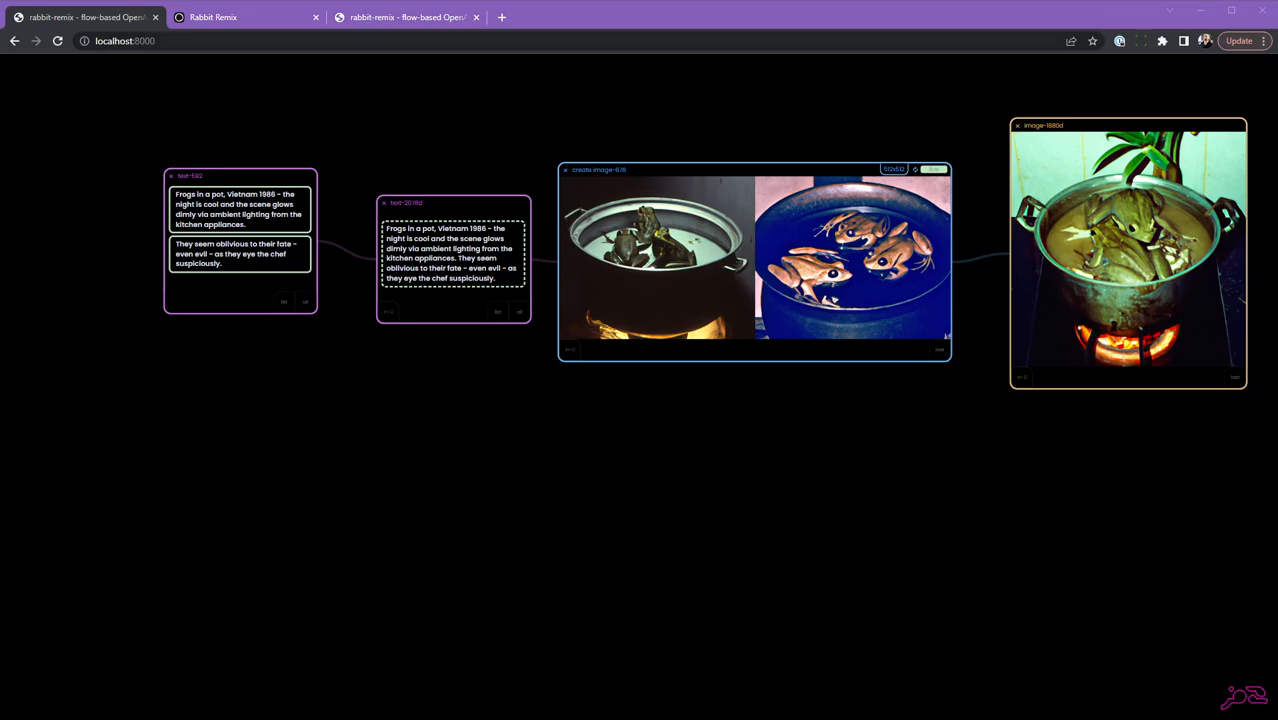
Create a text block below the frog text with the entries Dramatic lighting, Photo realistc, Gritty and Surrreal, sized to fit
click(679, 19)
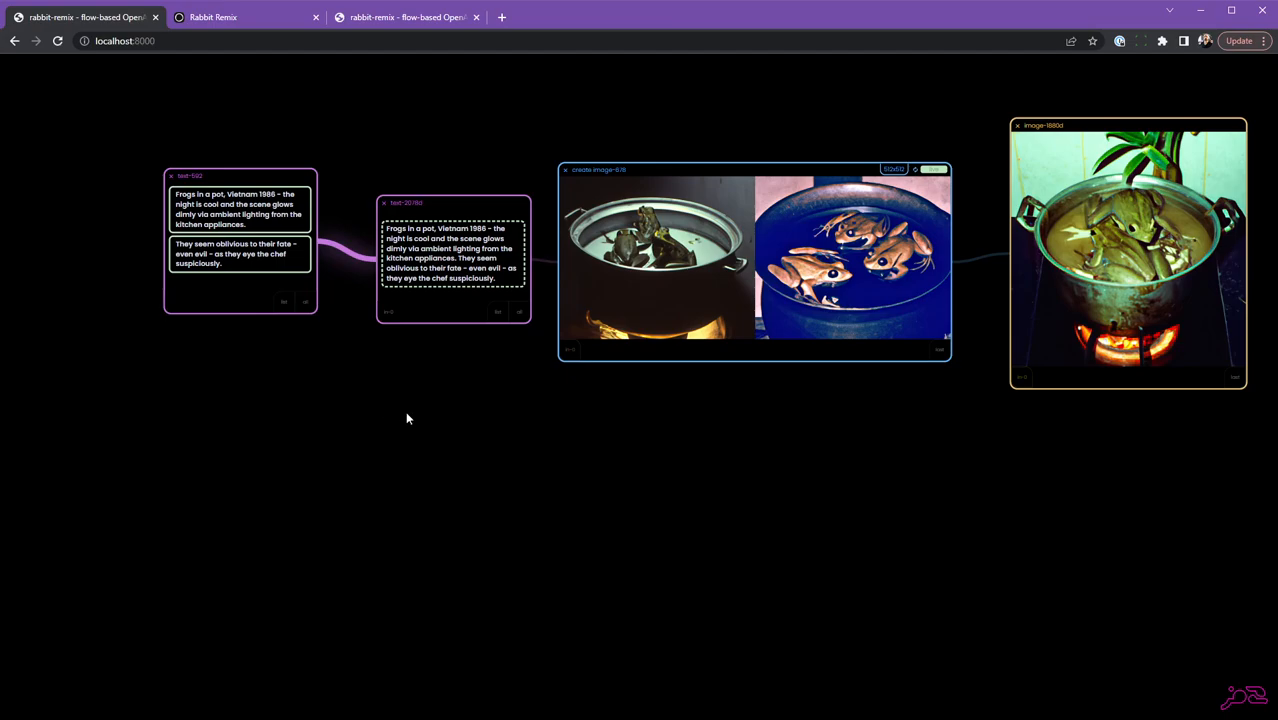
right_click(464, 416)
drag(285, 416, 214, 365)
text(Dramatic lighting Photo realistc Gritty Surreal)
click(346, 393)
drag(296, 476, 301, 489)
drag(214, 365, 160, 352)
Output the four style entries joined into a new text block, and append that text to the joined frog prompt
drag(222, 460, 339, 379)
drag(403, 483, 424, 502)
drag(353, 443, 439, 252)
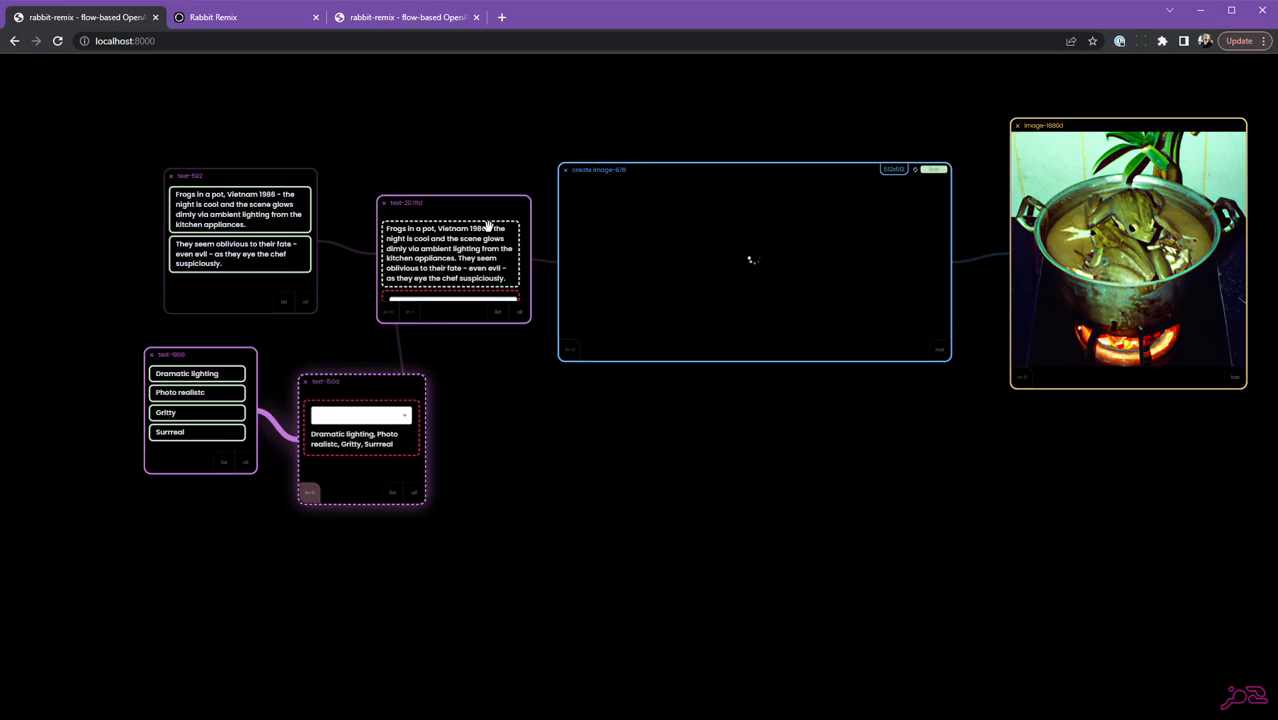
Enlarge the combined prompt block to fit its frog and style texts, and space it apart from the joined styles block
drag(530, 322, 538, 365)
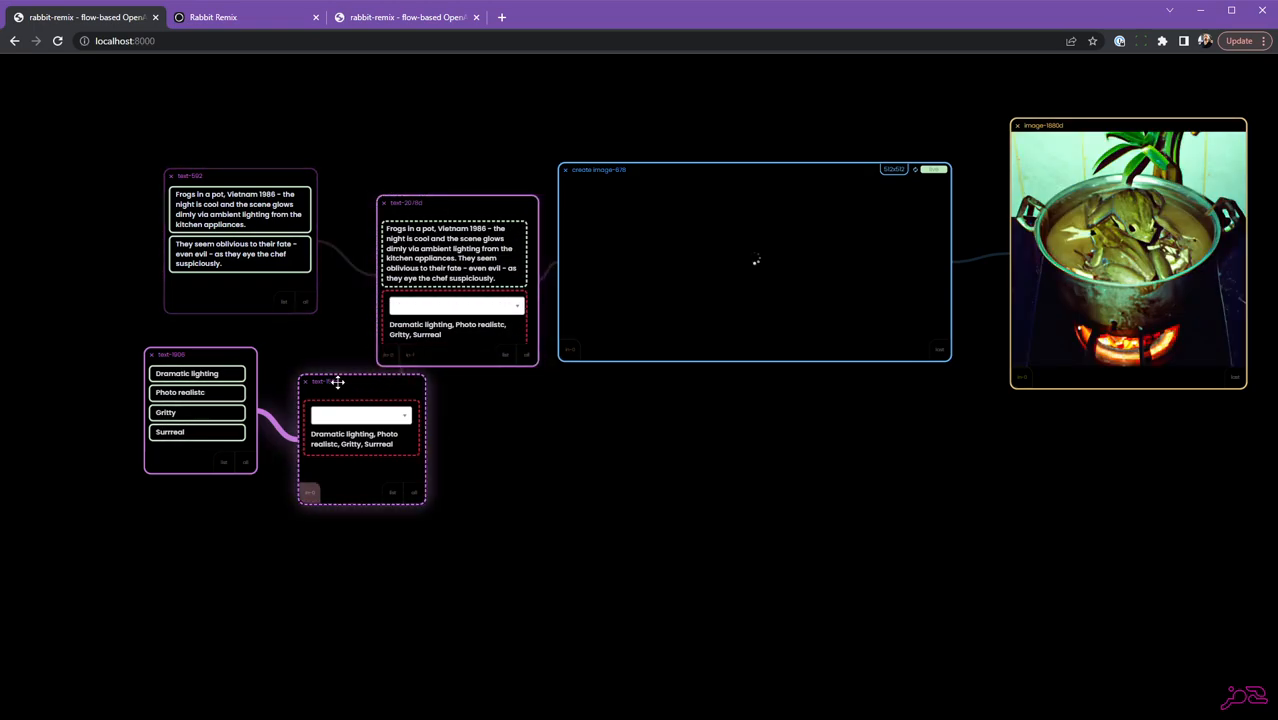
drag(320, 380, 322, 430)
drag(536, 369, 533, 378)
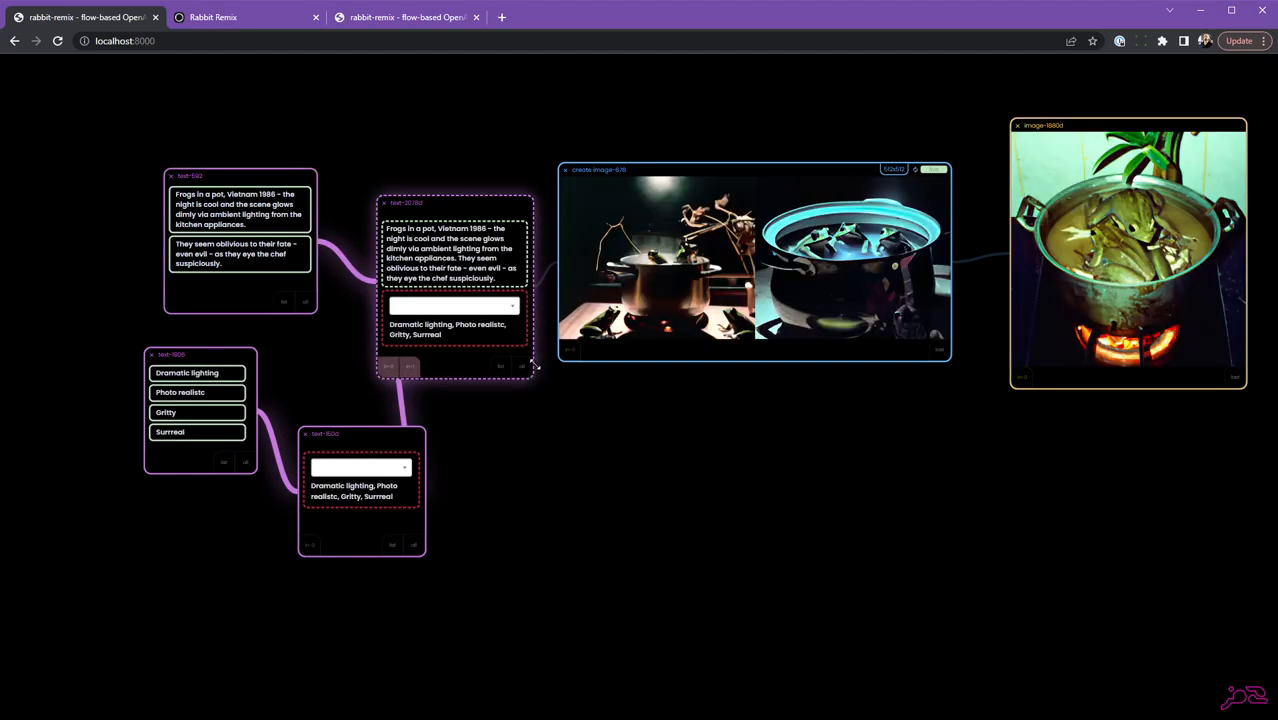
drag(425, 202, 417, 174)
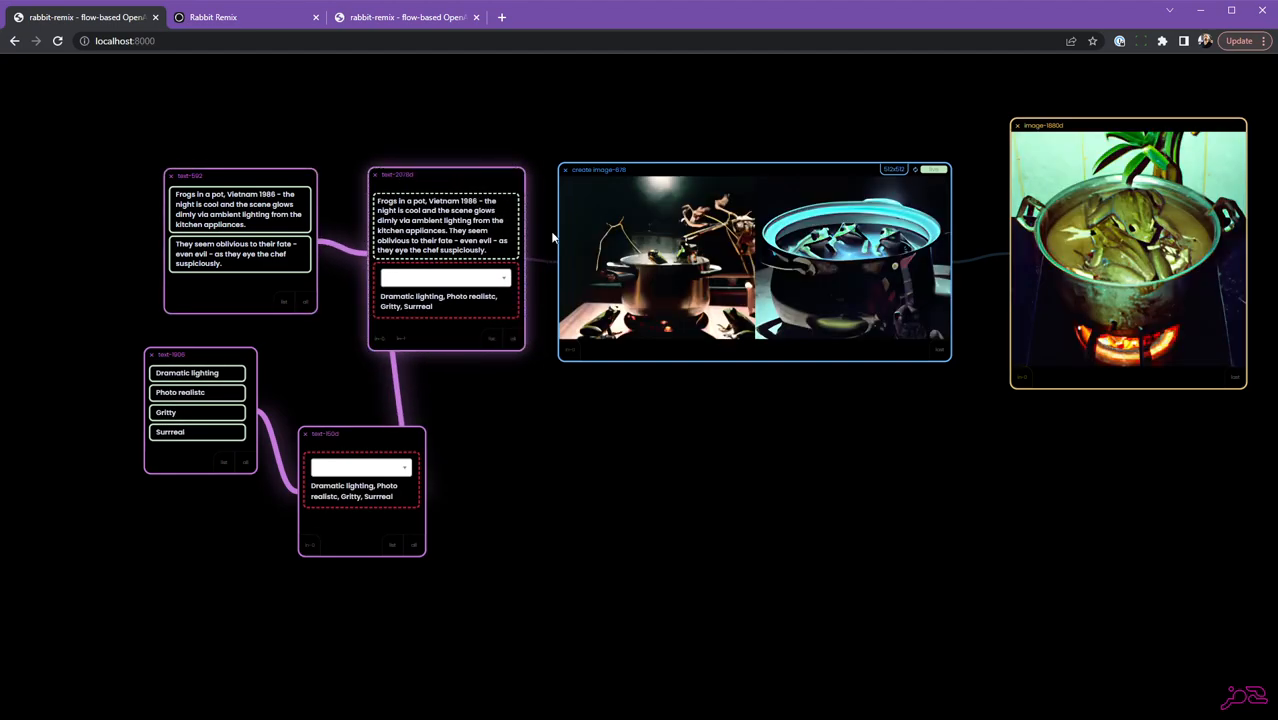
Choose Dramatic lighting in the joined styles block's selector
click(868, 247)
click(632, 415)
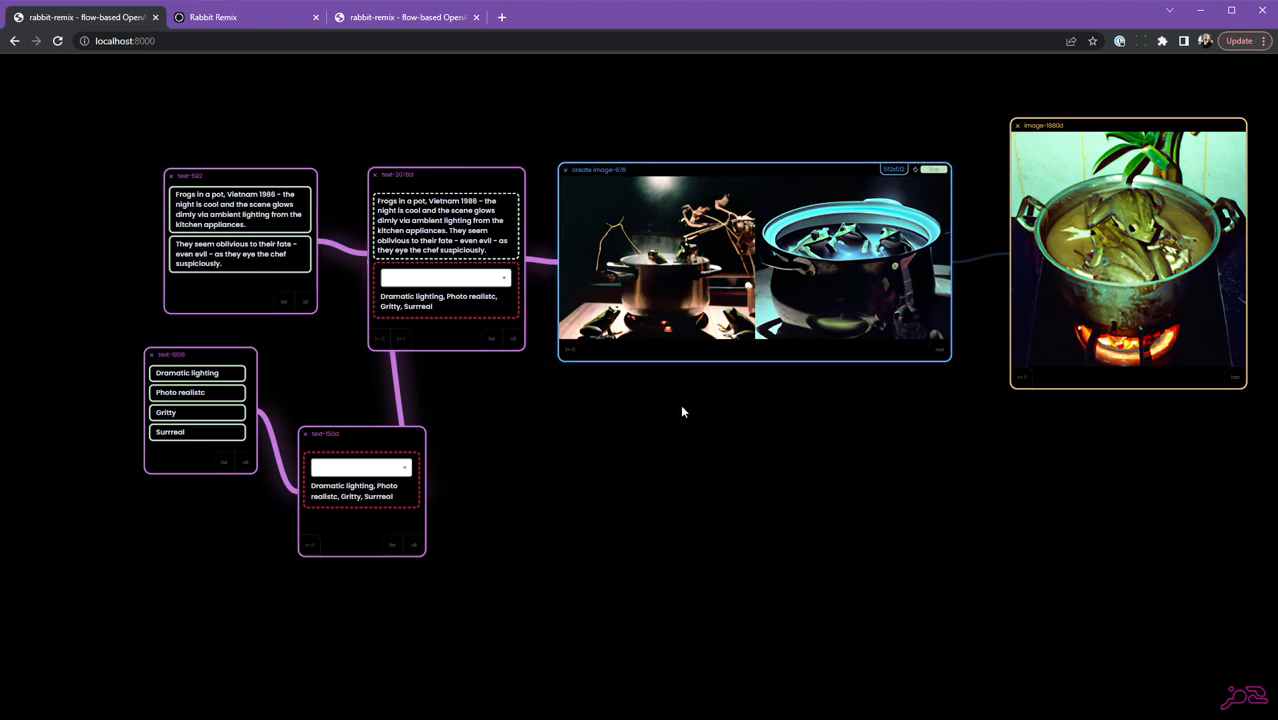
click(310, 543)
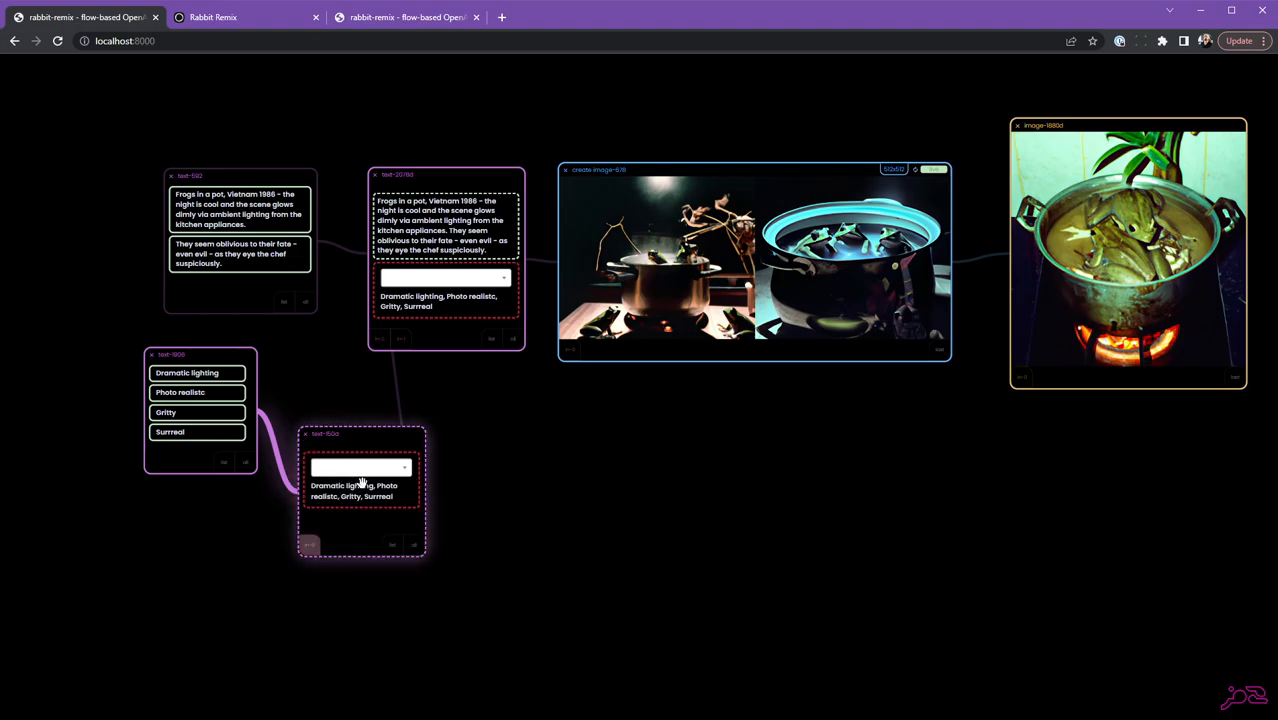
click(360, 467)
click(345, 488)
Output the selected Dramatic lighting text into its own text block, and delete that block again
click(341, 455)
drag(341, 455, 504, 500)
click(436, 225)
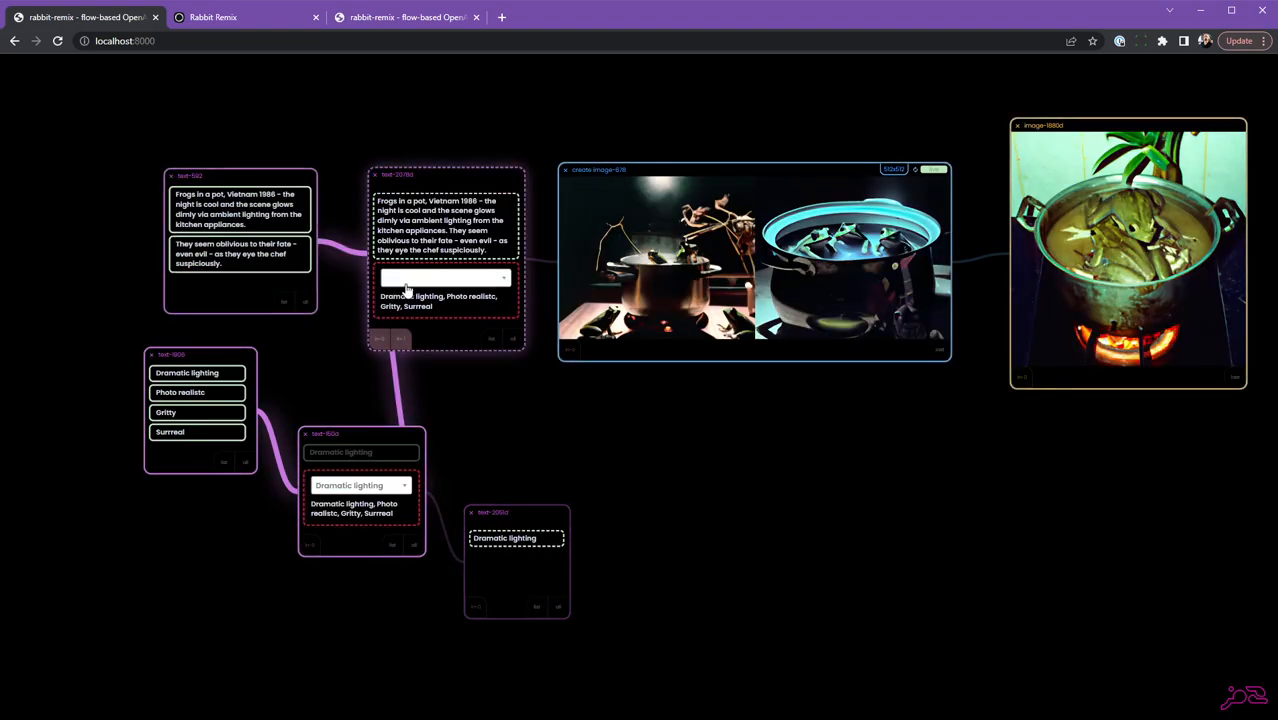
click(523, 469)
click(476, 600)
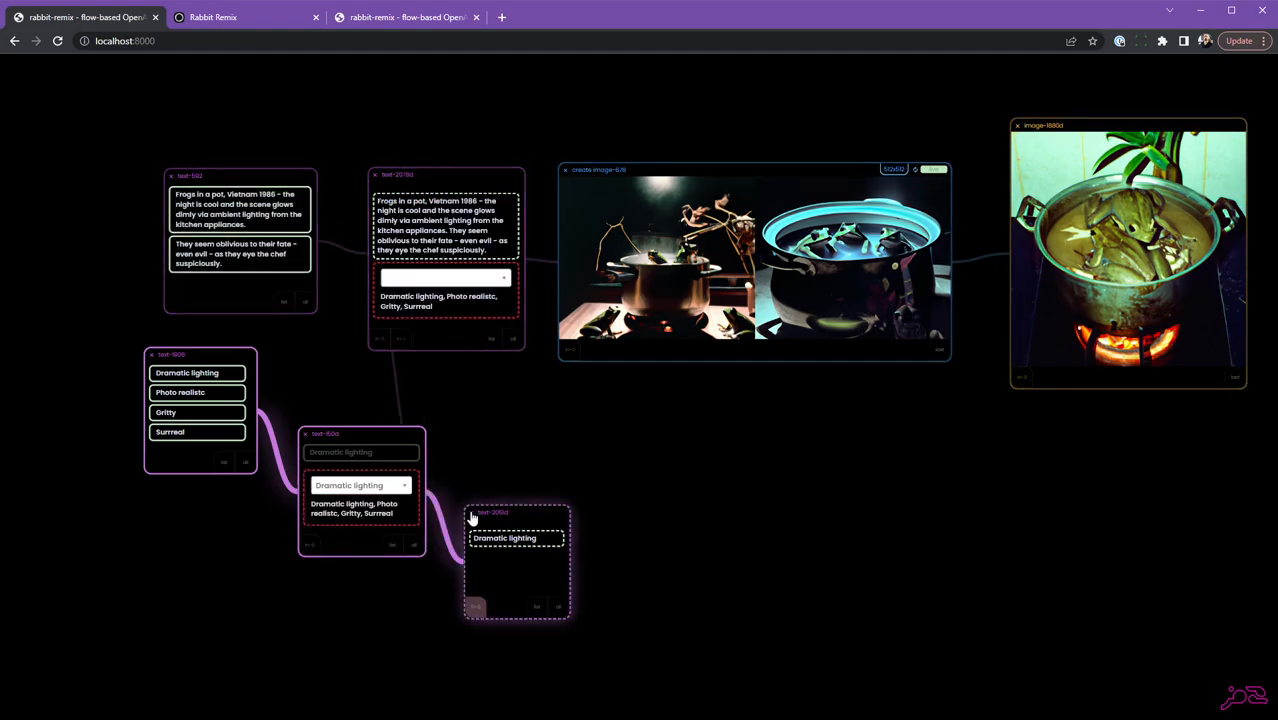
key(Delete)
click(577, 330)
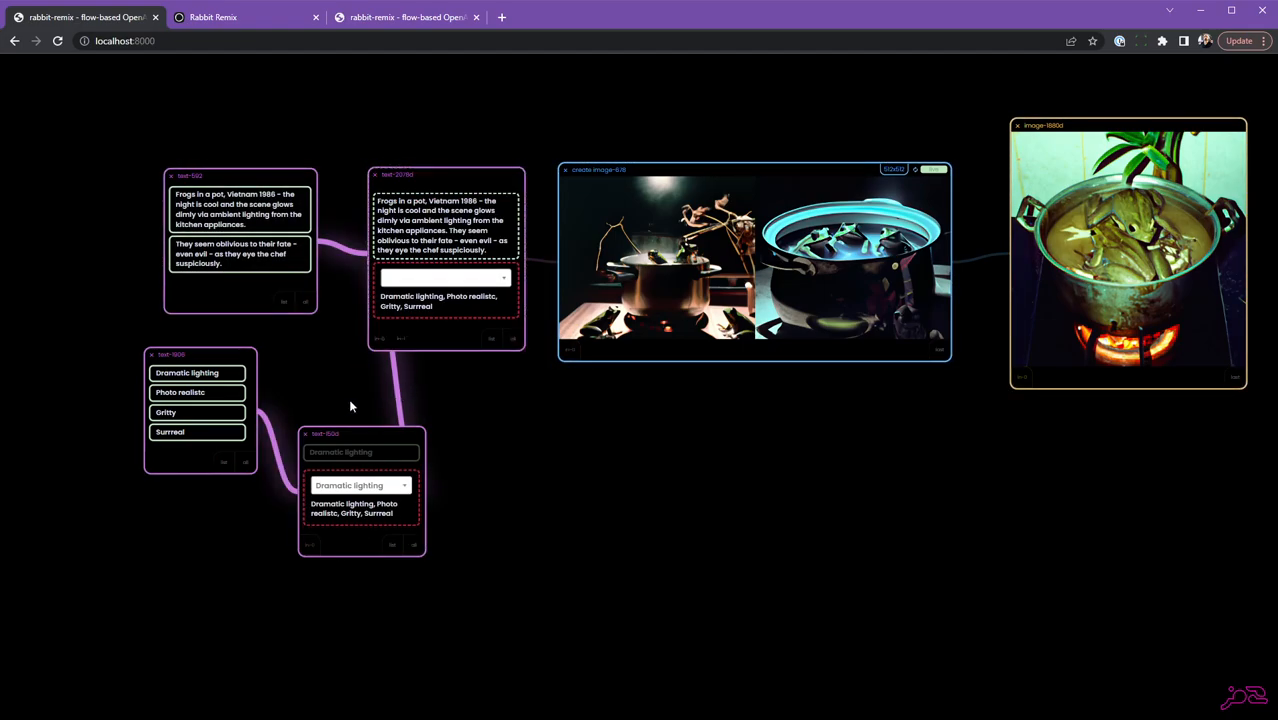
Output the complete frog and style prompt into a separate, enlarged text block below the images, and remove that block again
click(402, 325)
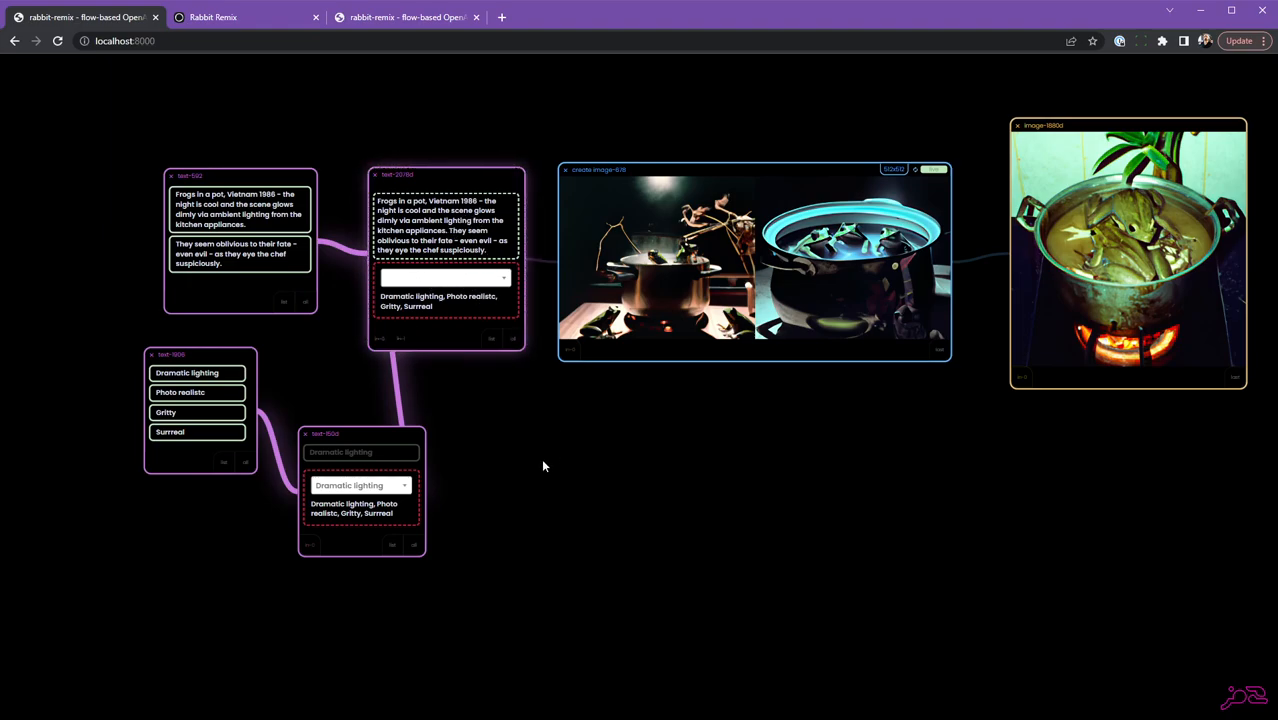
click(835, 313)
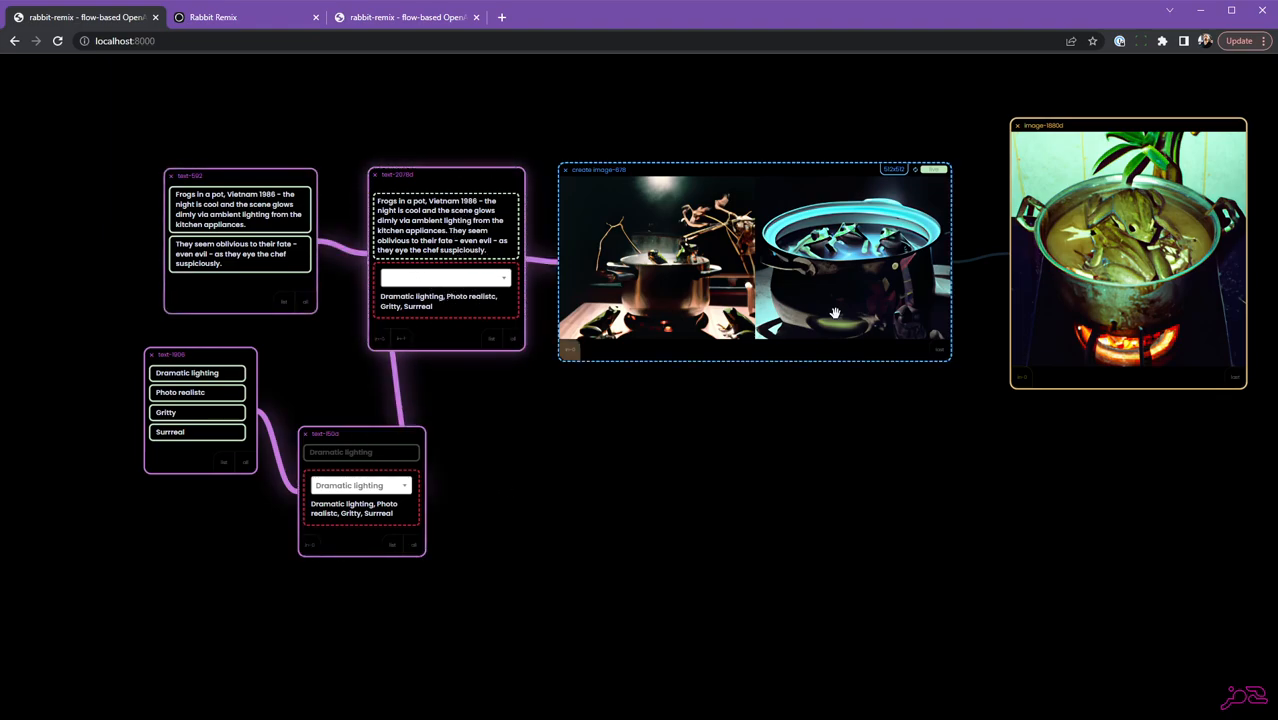
click(685, 399)
drag(514, 338, 669, 493)
drag(773, 598, 920, 665)
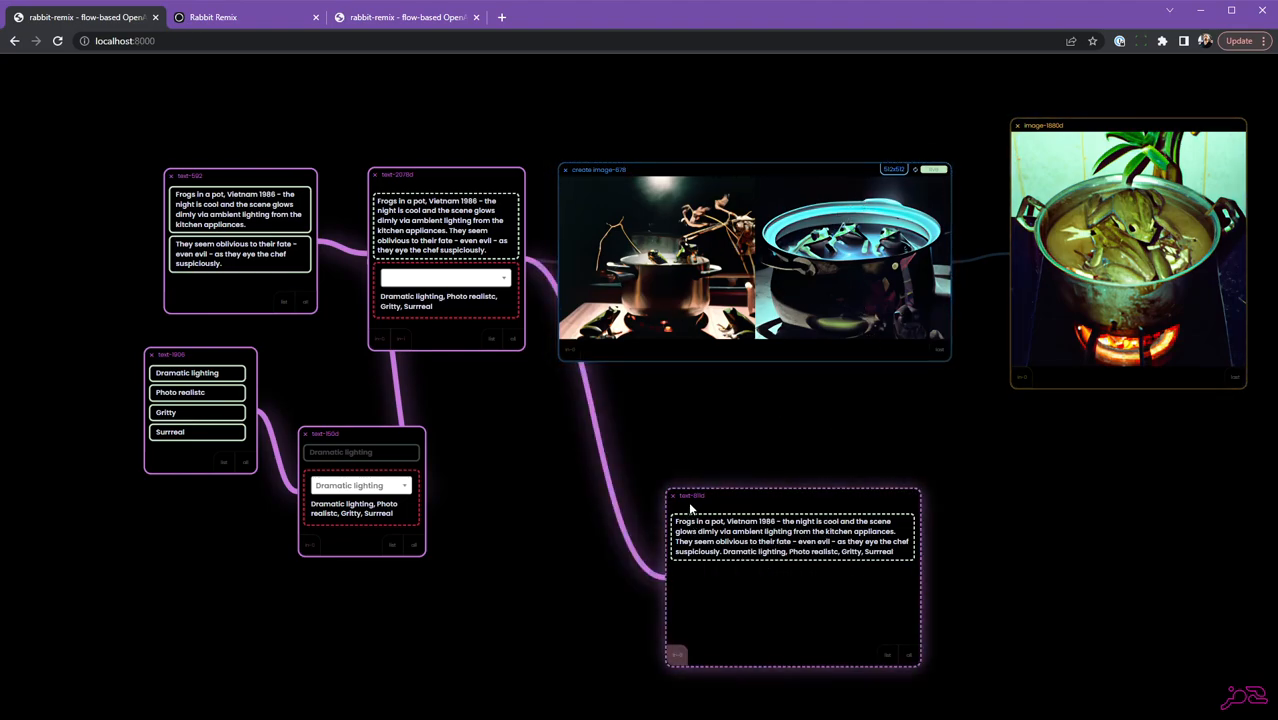
drag(674, 499, 617, 473)
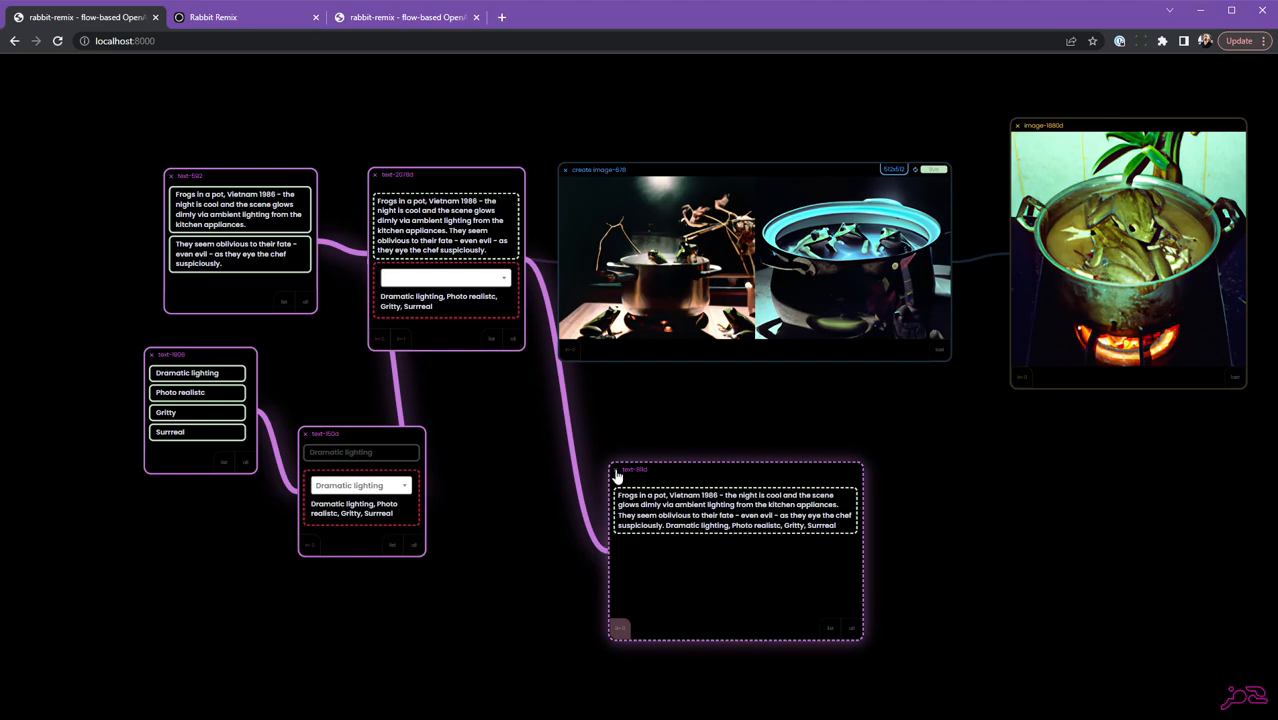
click(614, 469)
Delete the extracted single frog picture block connected to the image generation block
scroll(760, 418, up, 3)
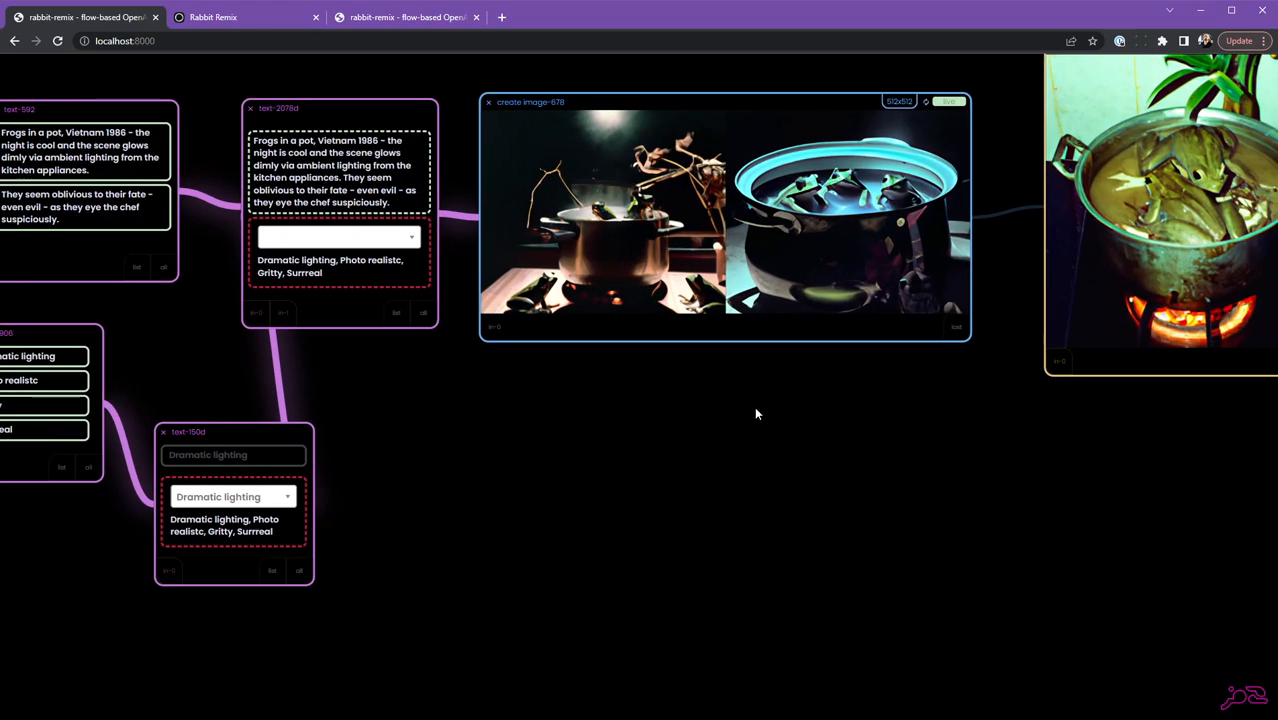
scroll(756, 412, down, 3)
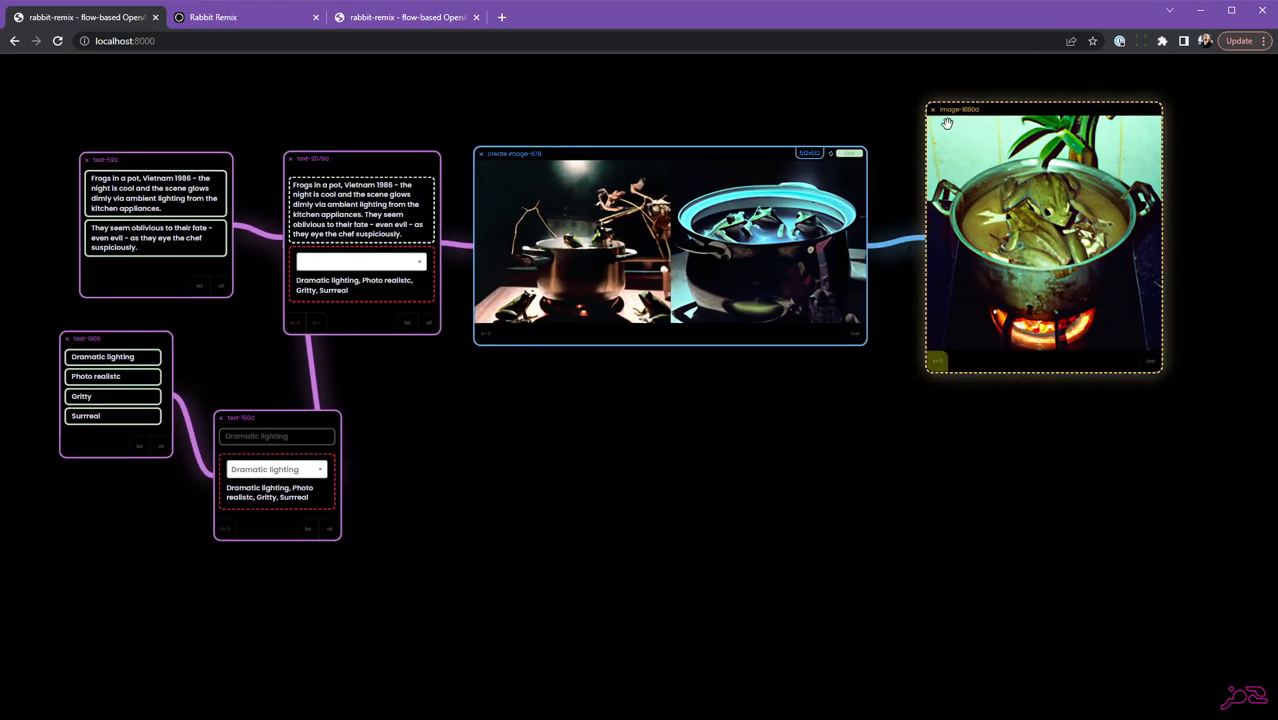
click(933, 113)
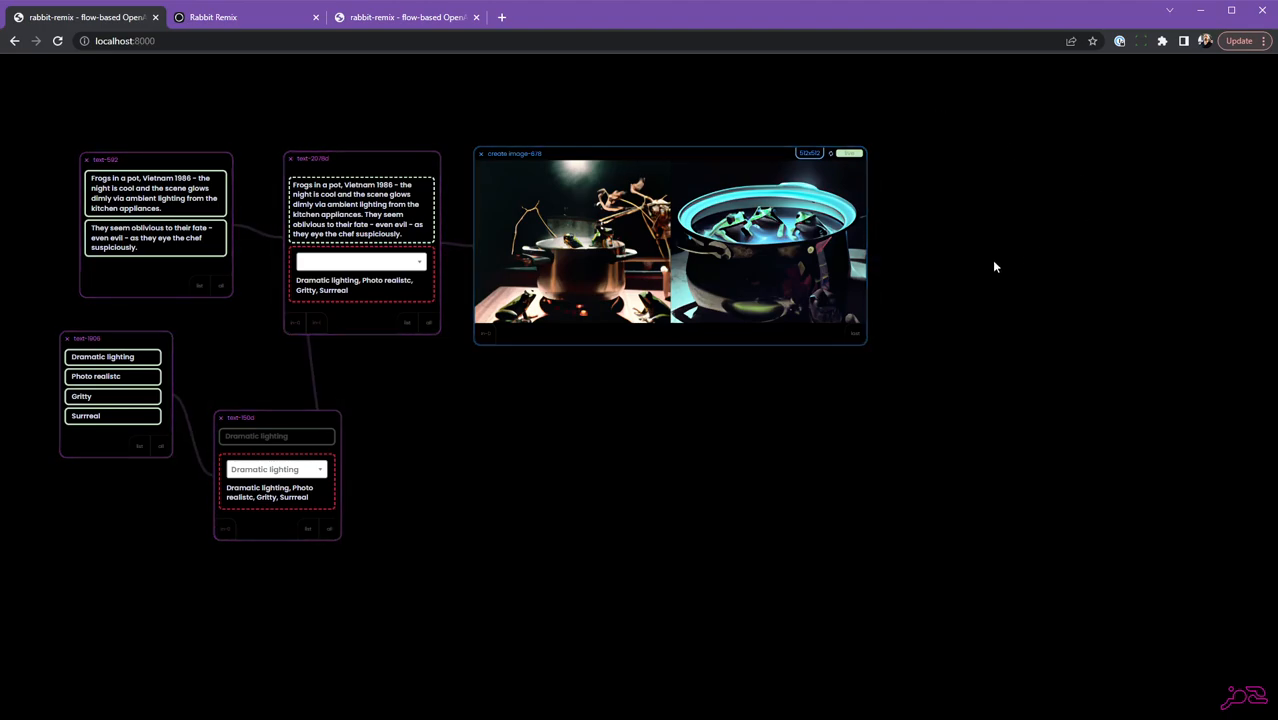
Extract the cyan-rimmed frog pot picture into its own image block below the generated images and enlarge that block
drag(858, 340, 660, 385)
drag(808, 578, 927, 677)
drag(701, 388, 740, 381)
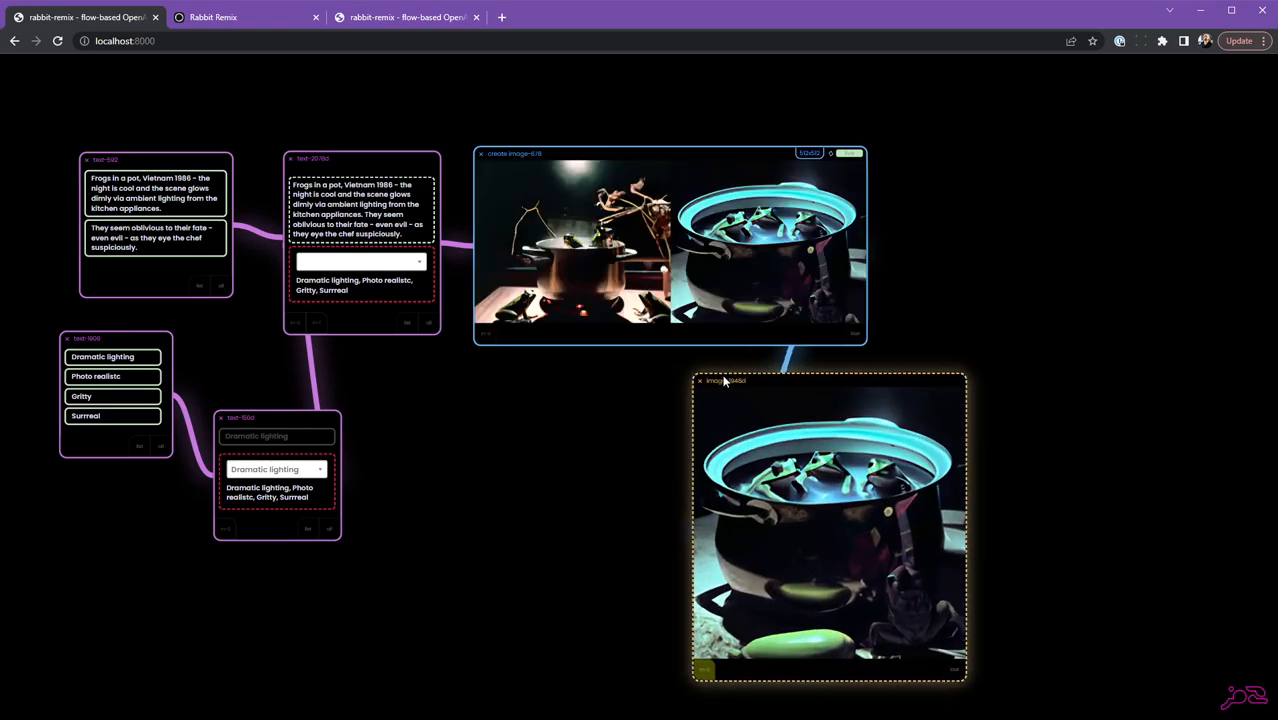
Add an image variants block beside the image generation block and widen it to hold a row of pictures
drag(1067, 327, 918, 317)
scroll(918, 317, down, 2)
scroll(1013, 191, right, 2)
right_click(1014, 185)
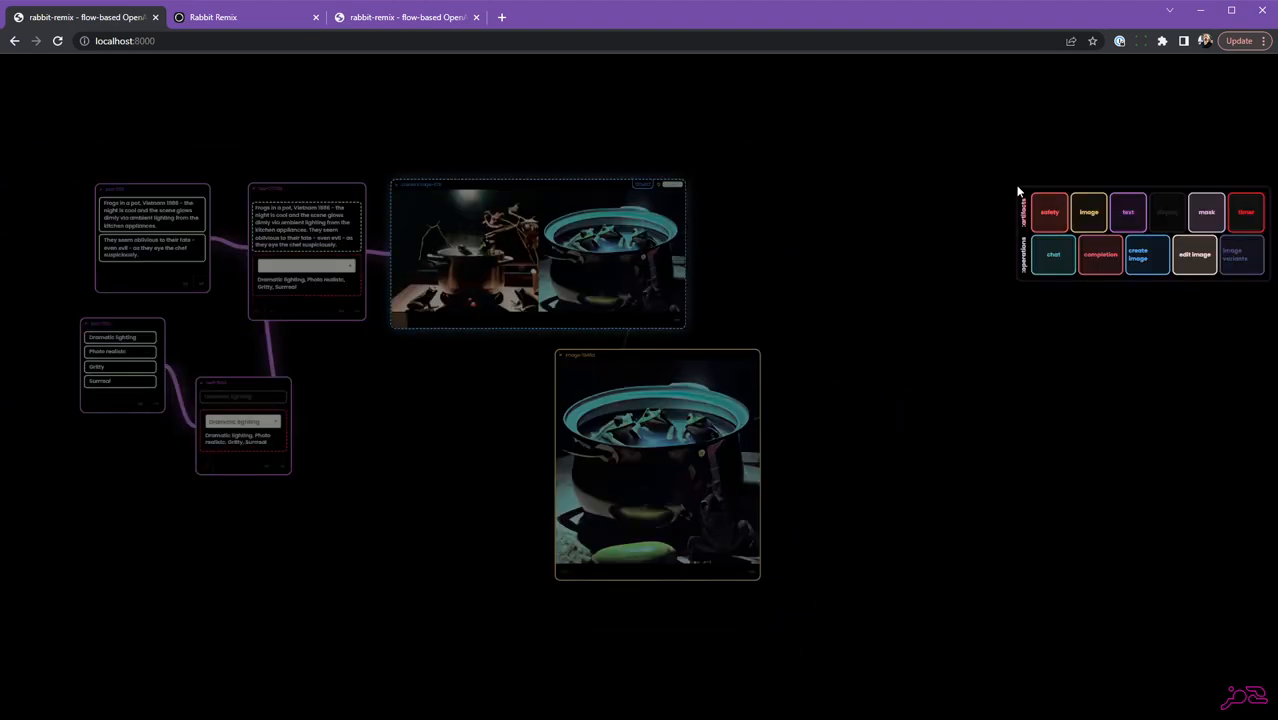
drag(920, 402, 738, 181)
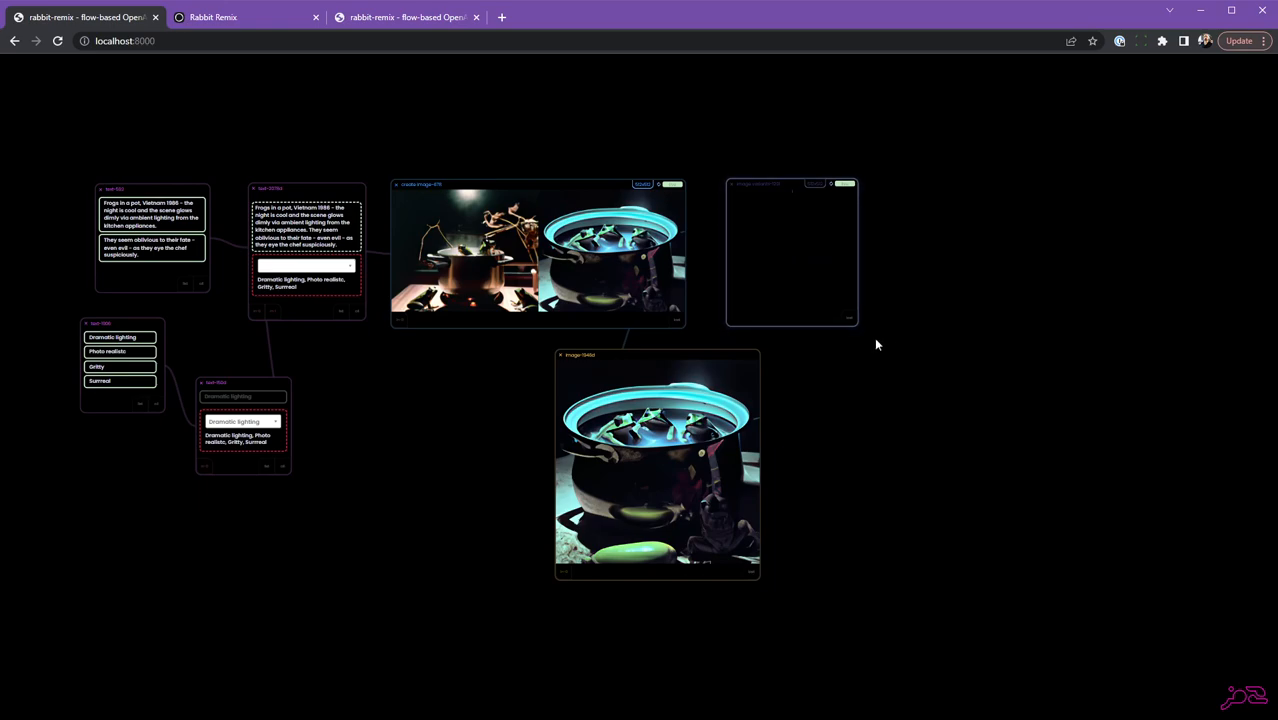
drag(856, 323, 1222, 334)
Move the extracted frog picture block beneath the variants block and feed its picture into the variants block
drag(604, 356, 772, 369)
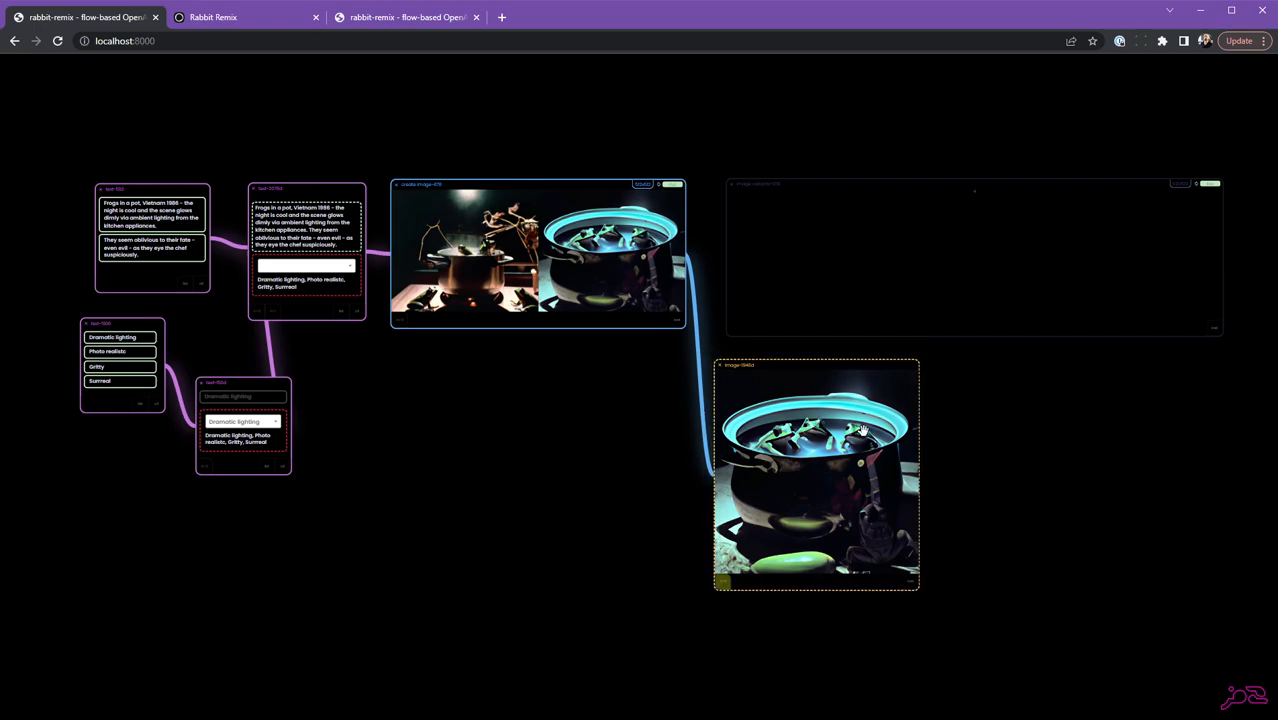
drag(798, 453, 952, 229)
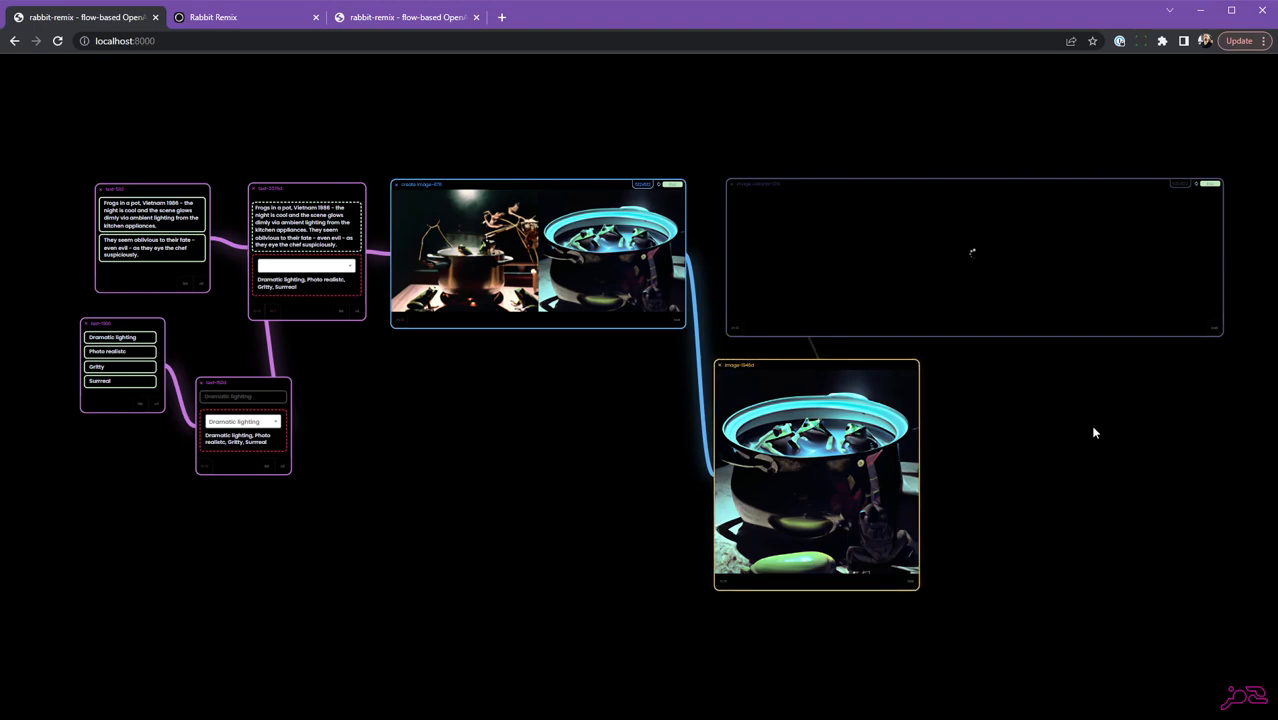
Examine the generated pot picture variations and how their block fits into the whole flow
scroll(1093, 432, up, 1)
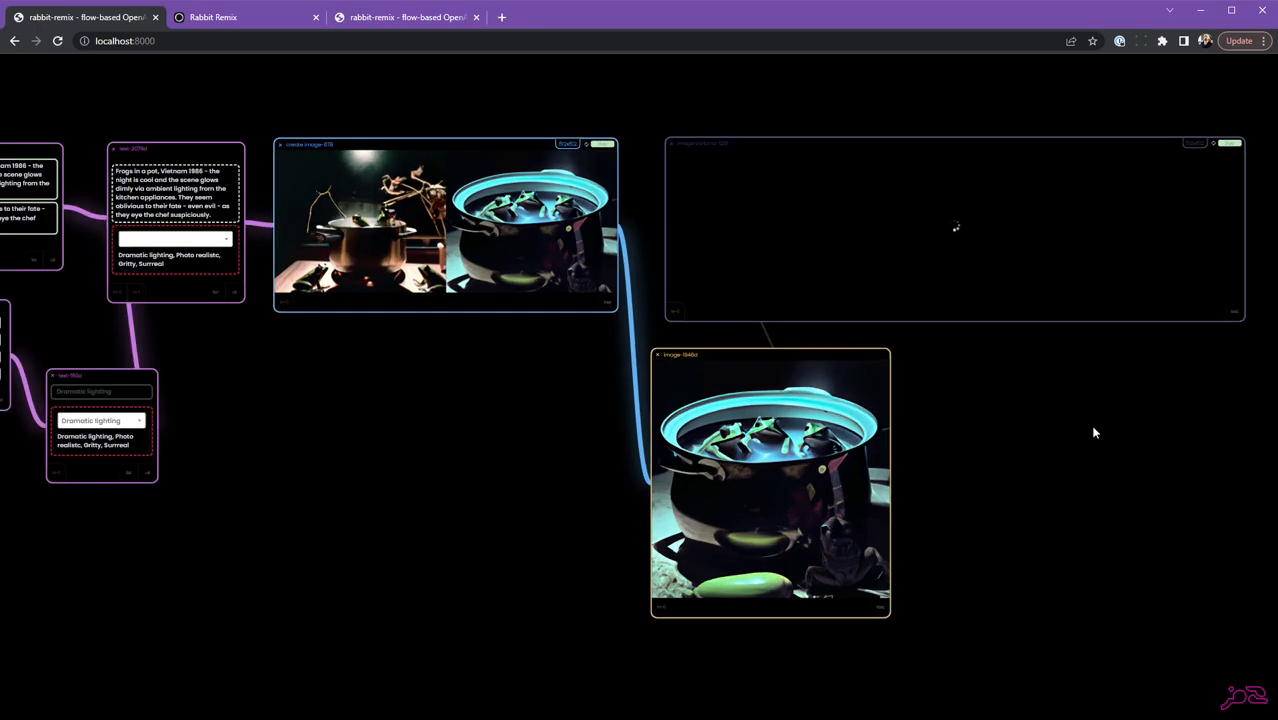
drag(1103, 430, 798, 407)
scroll(867, 425, up, 1)
drag(985, 322, 986, 326)
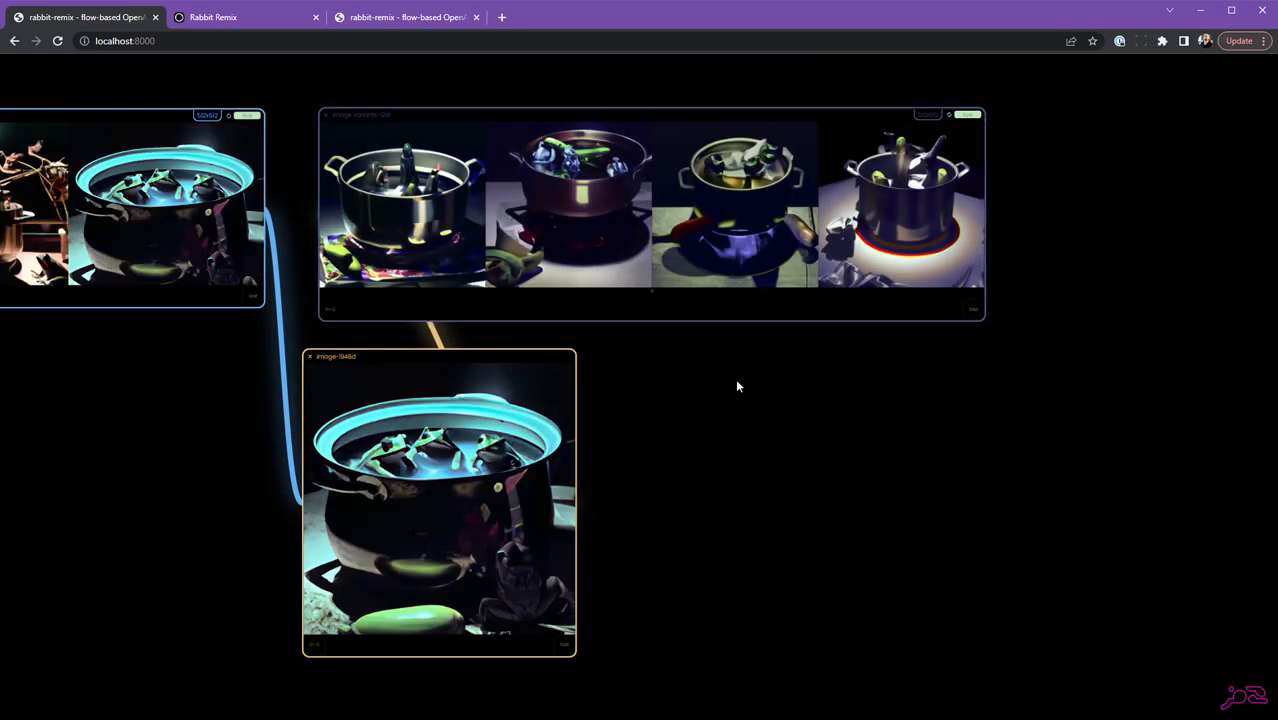
scroll(735, 378, down, 1)
drag(731, 410, 744, 378)
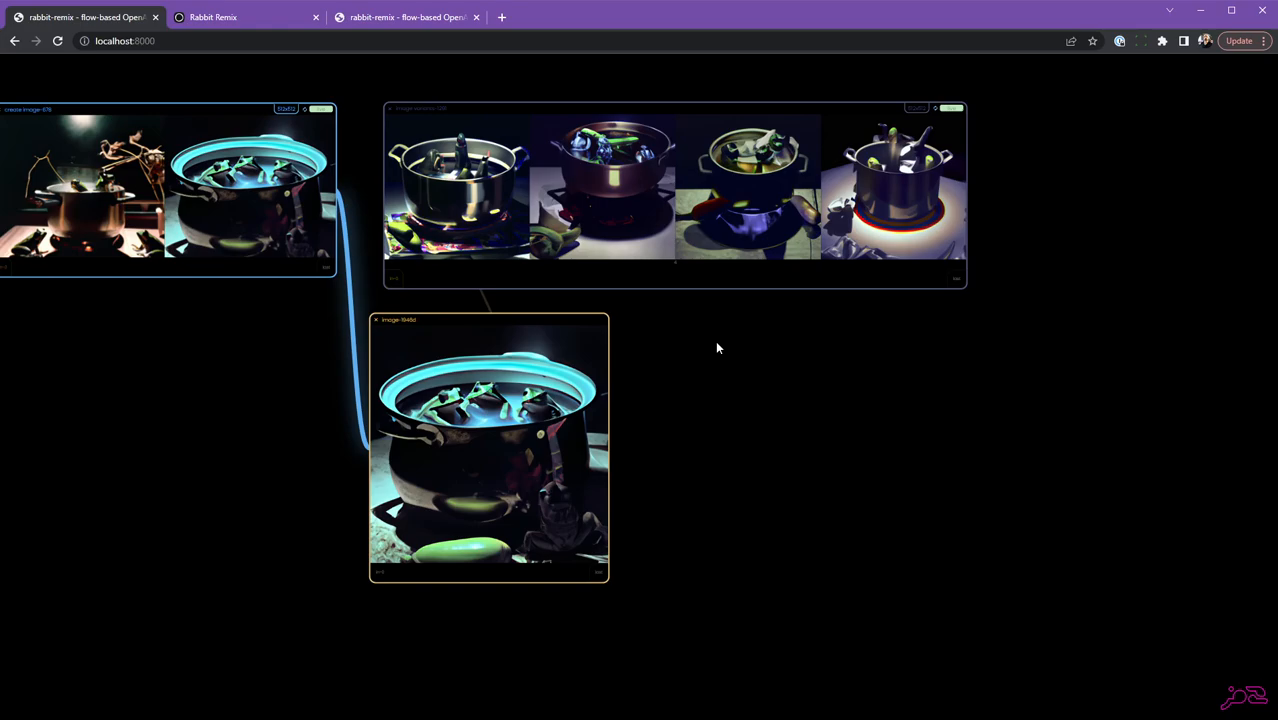
scroll(715, 340, down, 1)
drag(745, 366, 796, 382)
drag(790, 399, 862, 381)
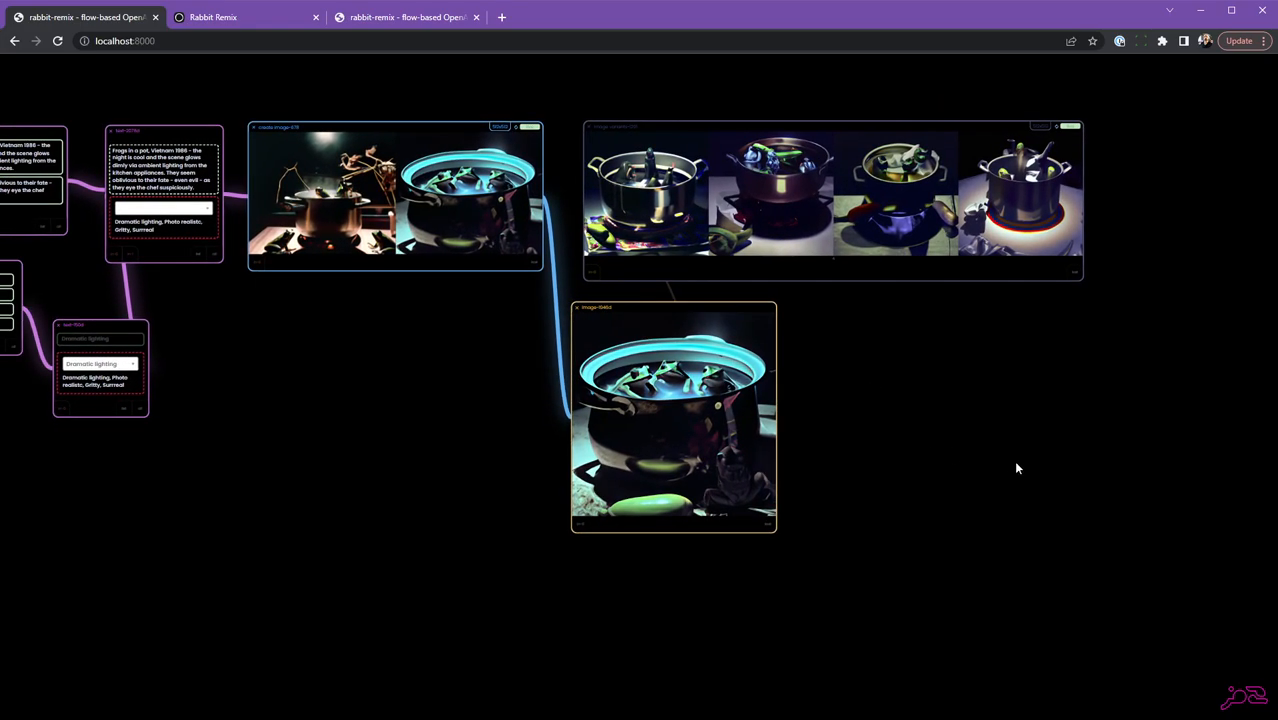
click(618, 309)
scroll(877, 320, down, 1)
drag(874, 352, 930, 386)
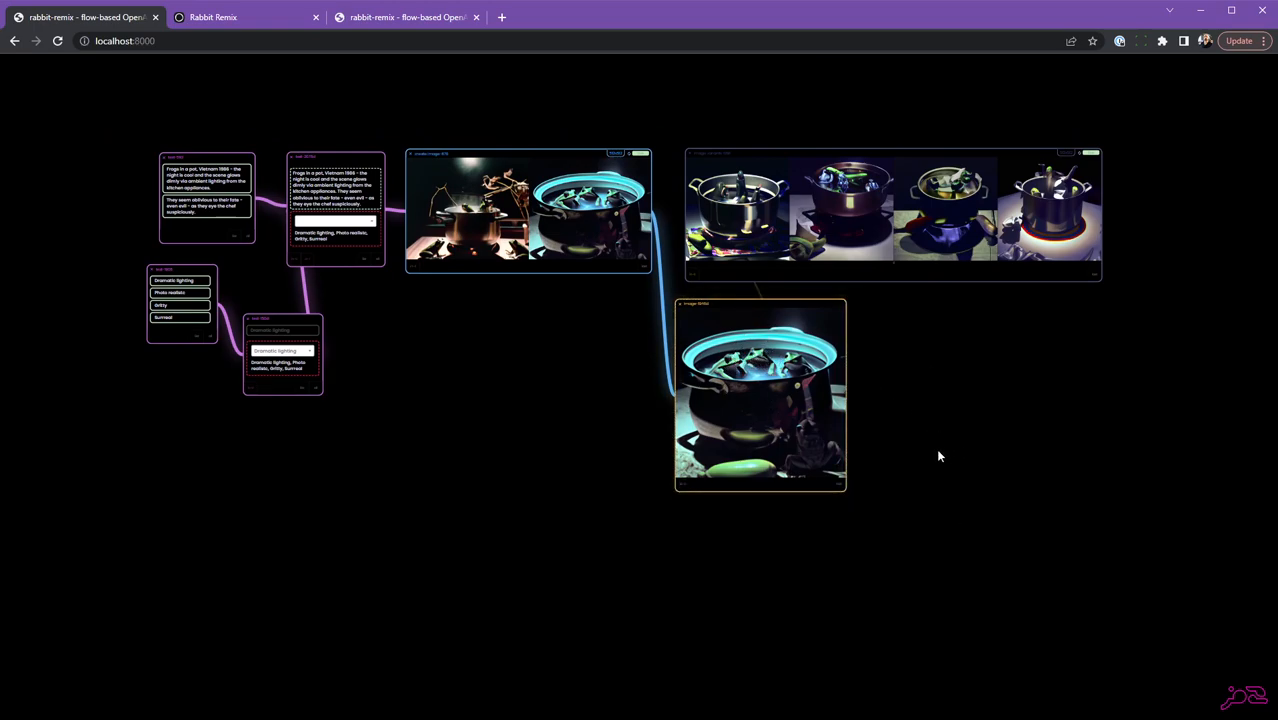
Add an edit image block beside the extracted frog picture, enlarge it, and leave a wide gap between the two blocks
scroll(933, 437, up, 3)
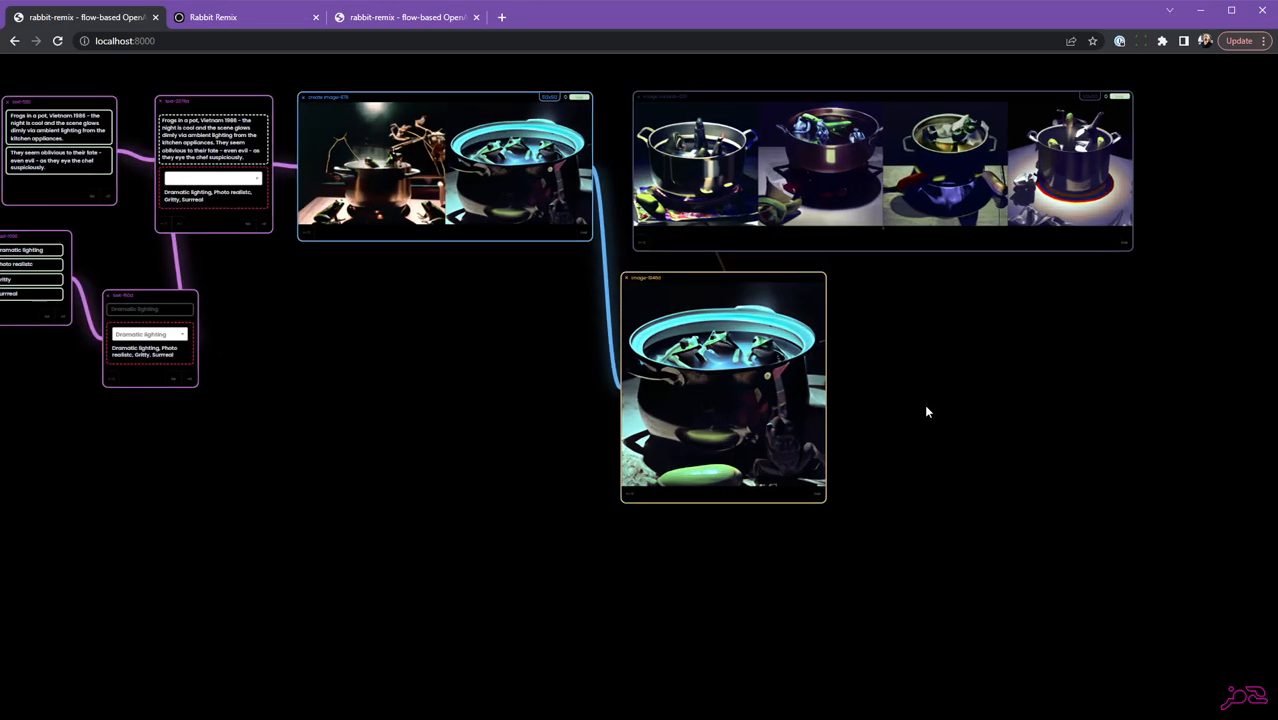
drag(930, 320, 695, 383)
right_click(947, 360)
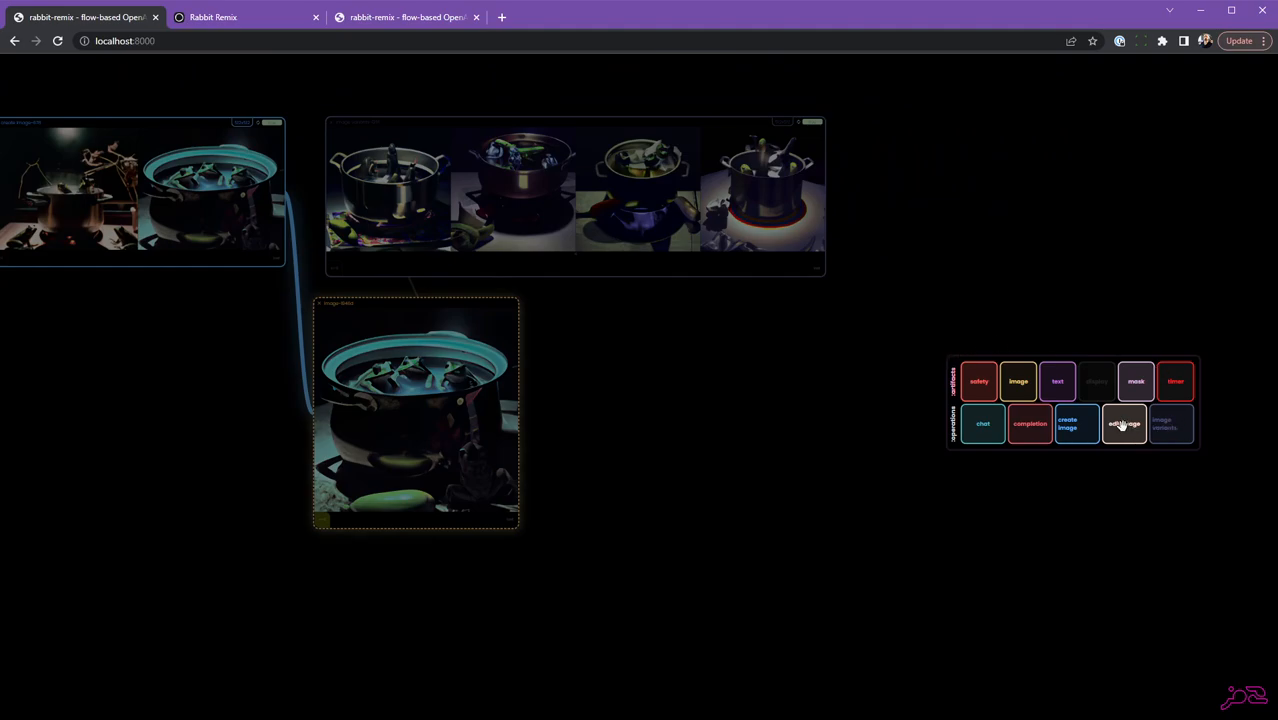
drag(1116, 490, 909, 311)
drag(1008, 457, 1099, 532)
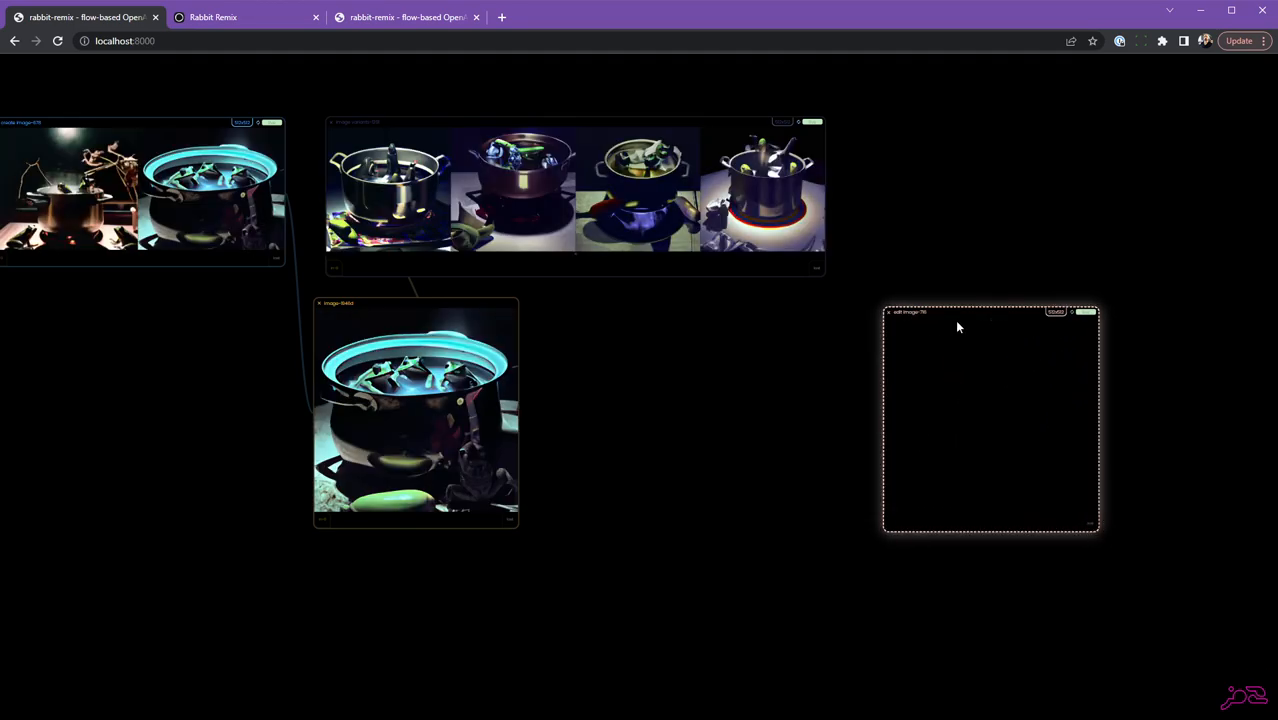
drag(917, 312, 965, 312)
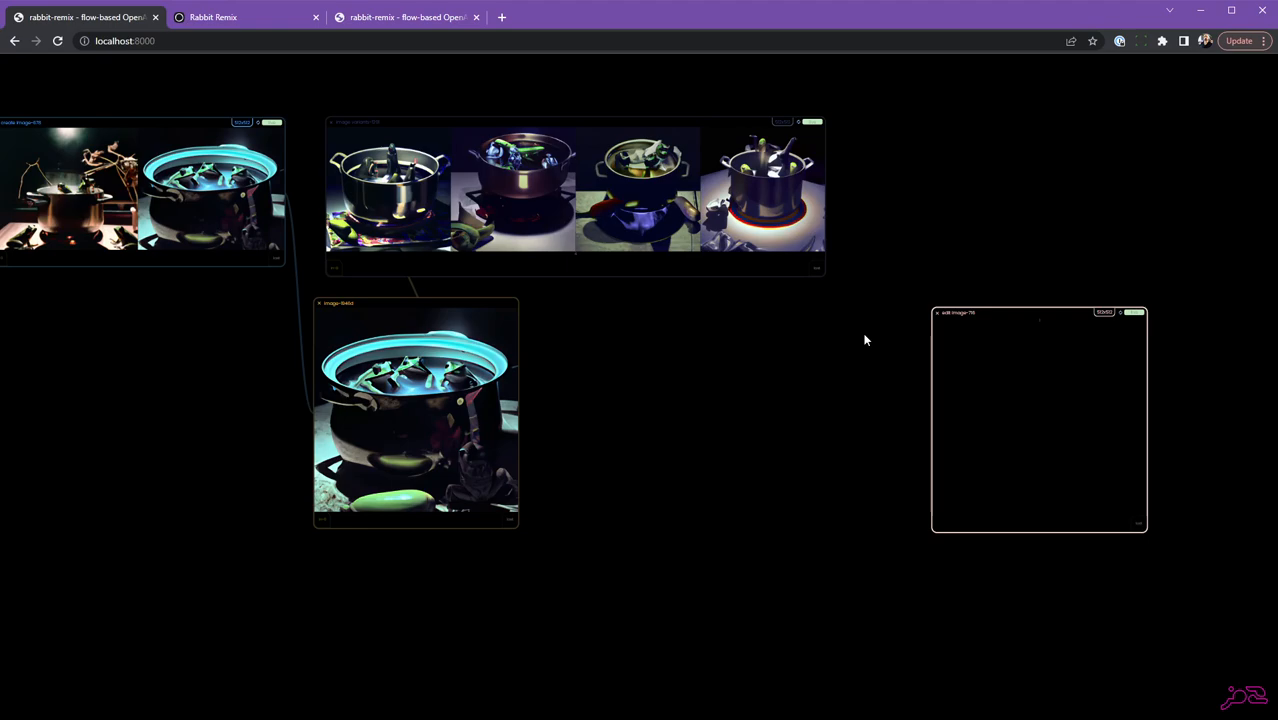
Add an enlarged mask block in the gap between the extracted frog picture and the edit image block
click(415, 402)
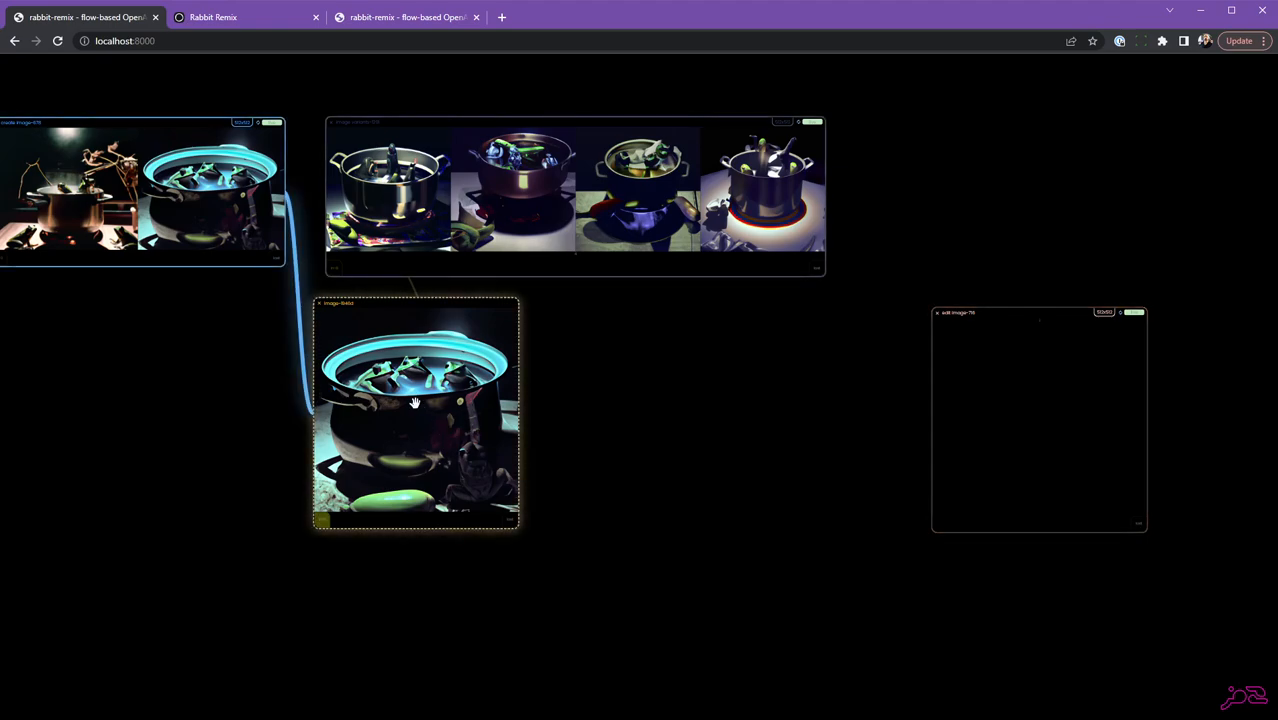
right_click(824, 345)
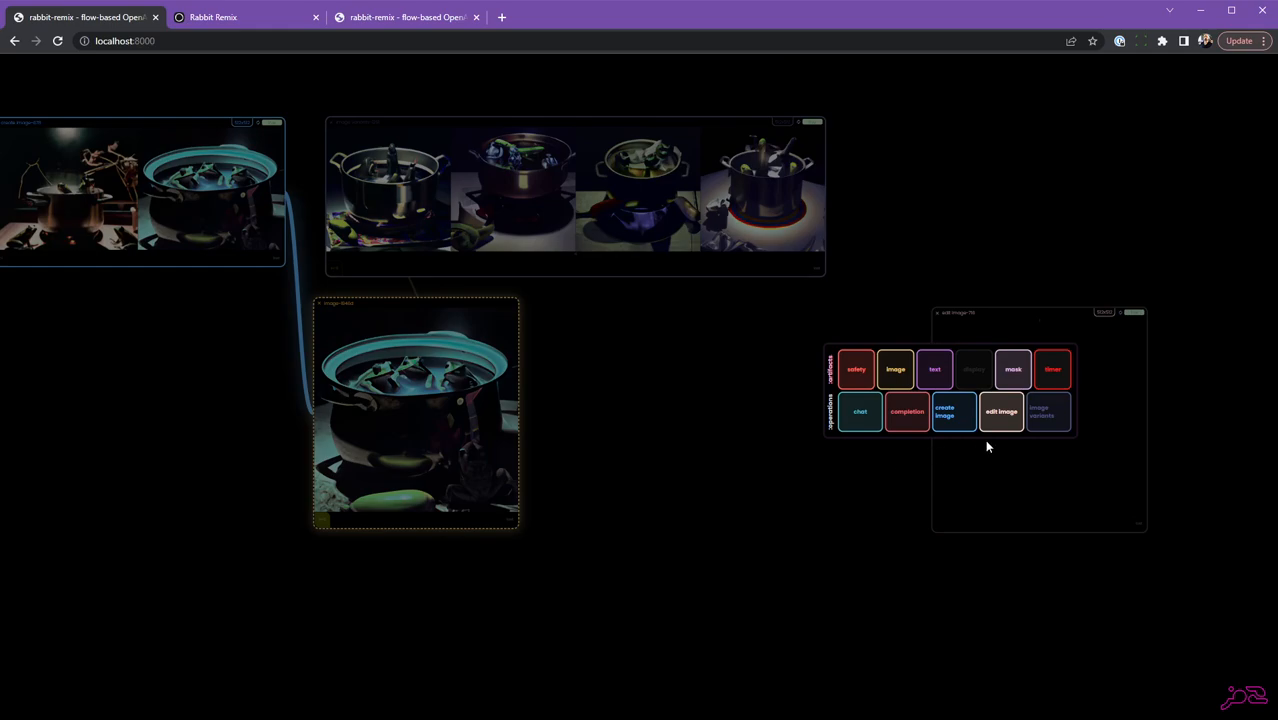
drag(649, 447, 597, 302)
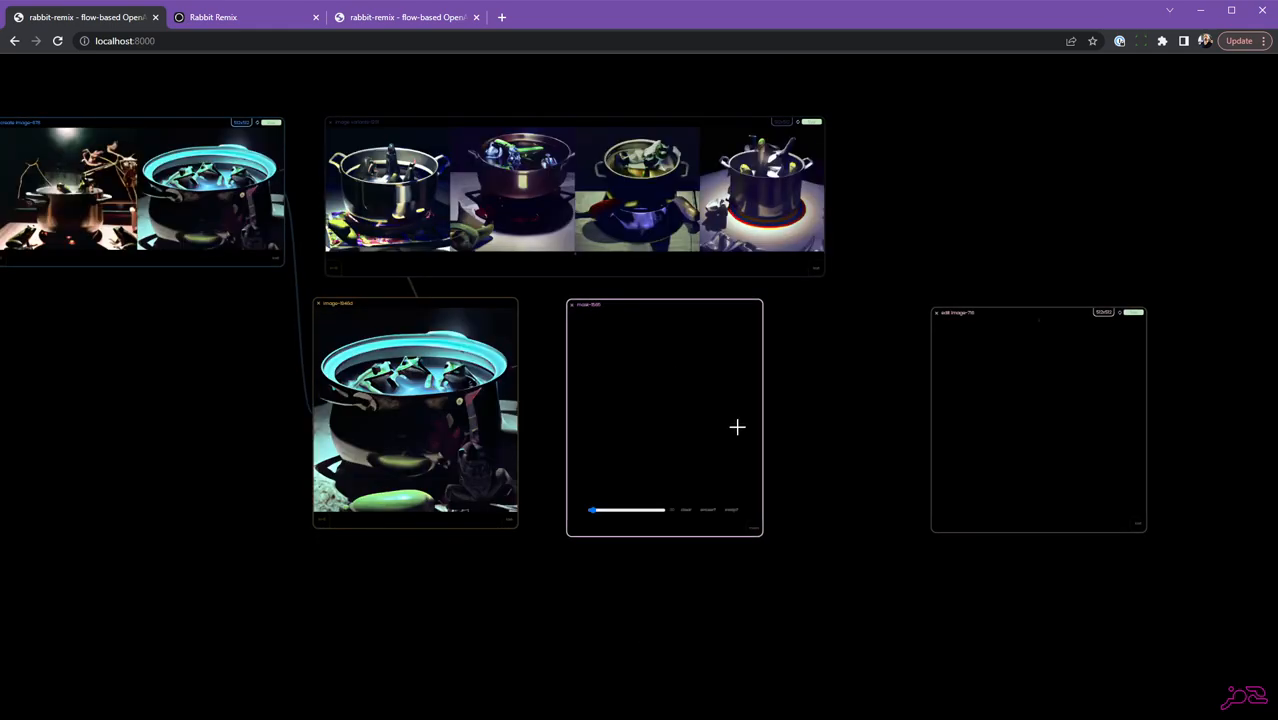
drag(761, 535, 836, 608)
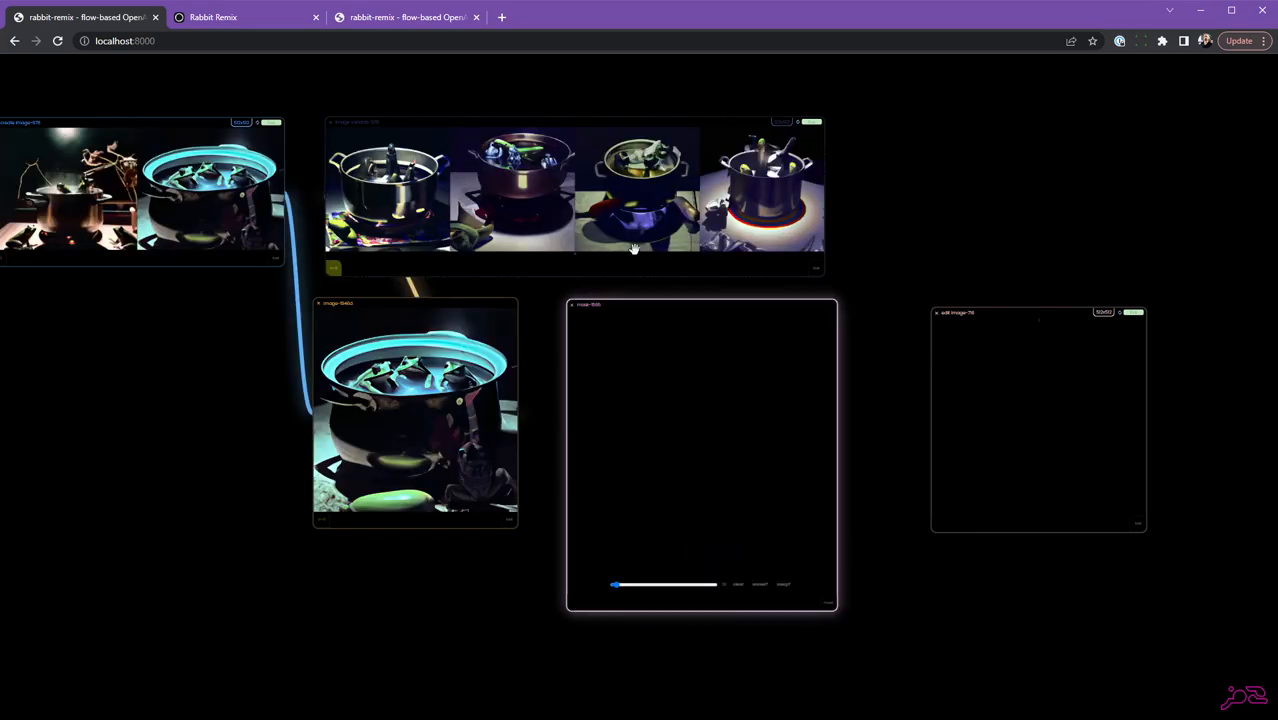
drag(633, 300, 619, 291)
Feed the extracted frog picture into the mask block, and enlarge and reposition the mask block slightly
click(410, 392)
drag(410, 392, 695, 440)
drag(833, 605, 847, 616)
mouse_move(645, 293)
mouse_down()
mouse_move(660, 297)
mouse_move(646, 291)
mouse_up()
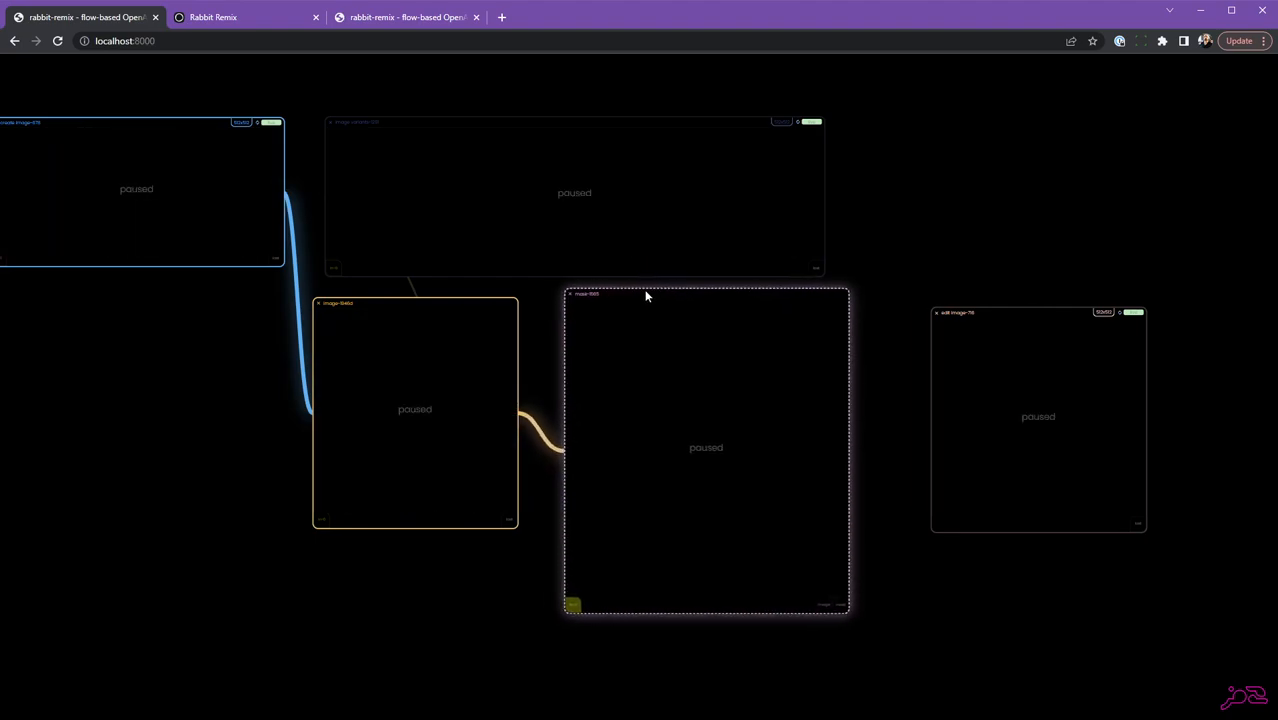
Increase the mask brush size and paint over the frogs and water inside the pot's rim
scroll(897, 392, up, 5)
drag(872, 400, 856, 334)
scroll(868, 327, down, 2)
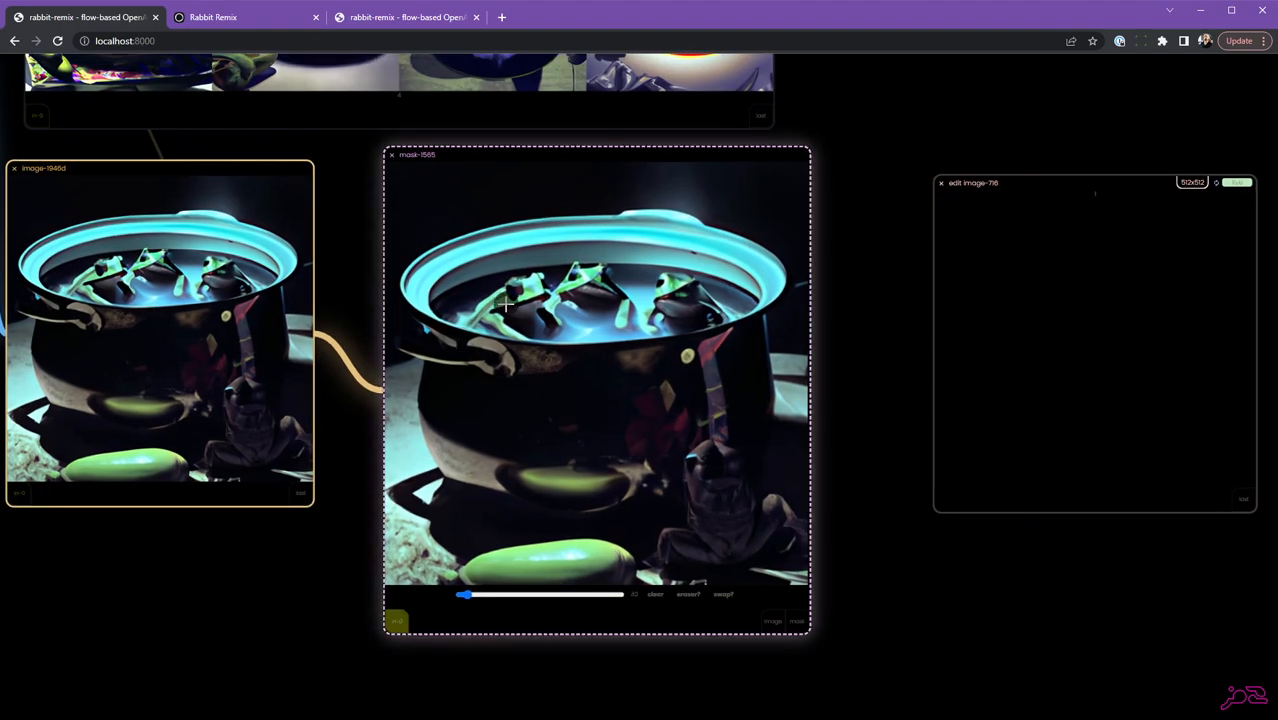
drag(474, 598, 485, 598)
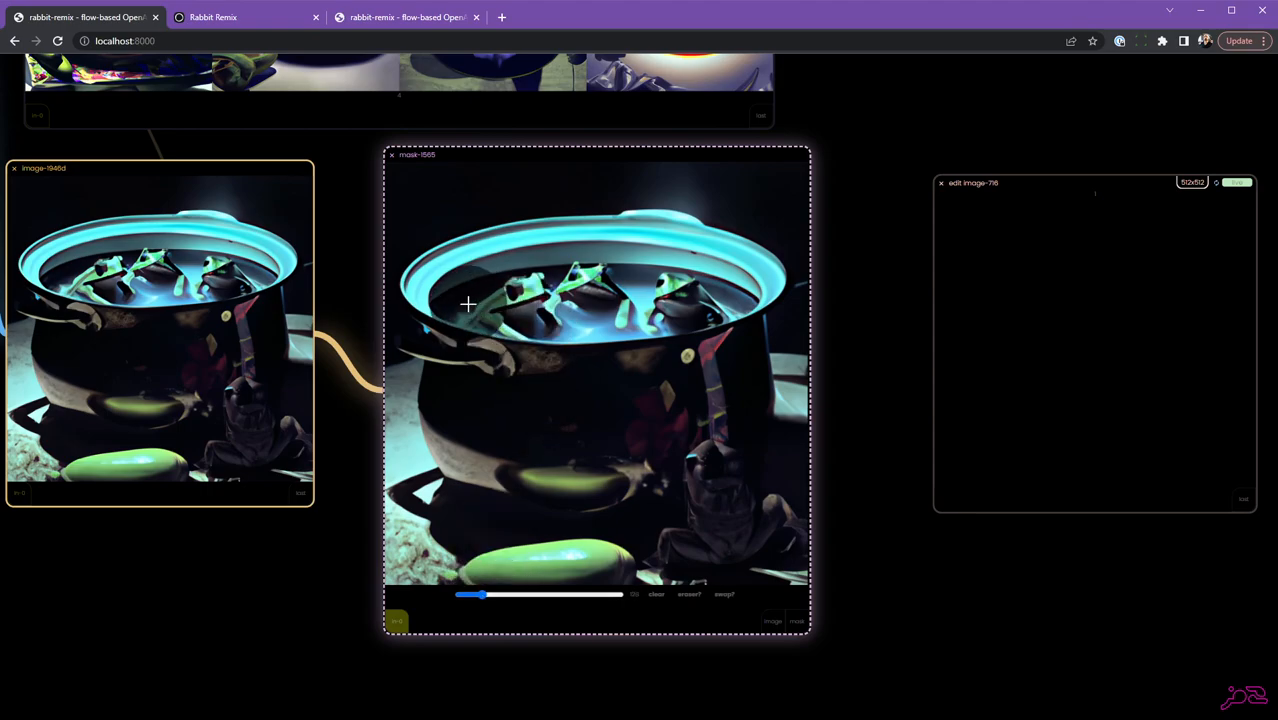
mouse_move(468, 304)
mouse_down()
mouse_move(628, 285)
mouse_move(724, 299)
mouse_up()
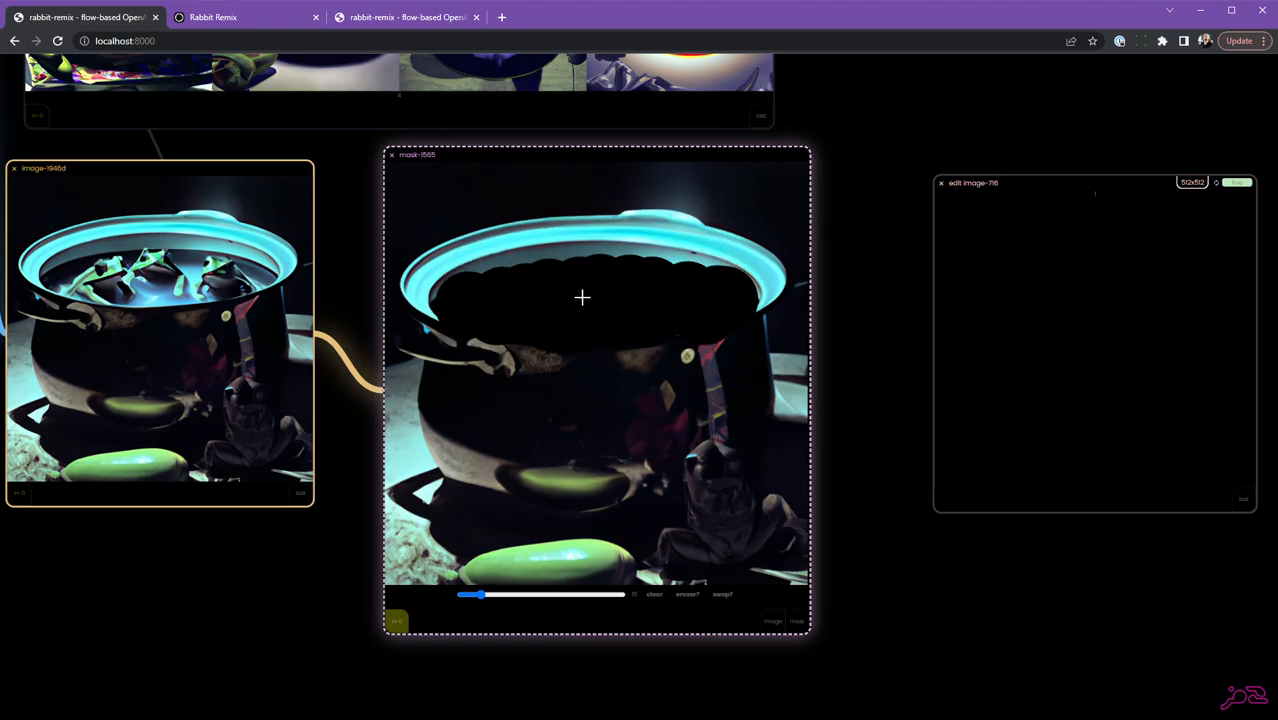
Connect the mask block's image output to the edit image block's image input, and its mask output to the mask input
scroll(885, 536, down, 5)
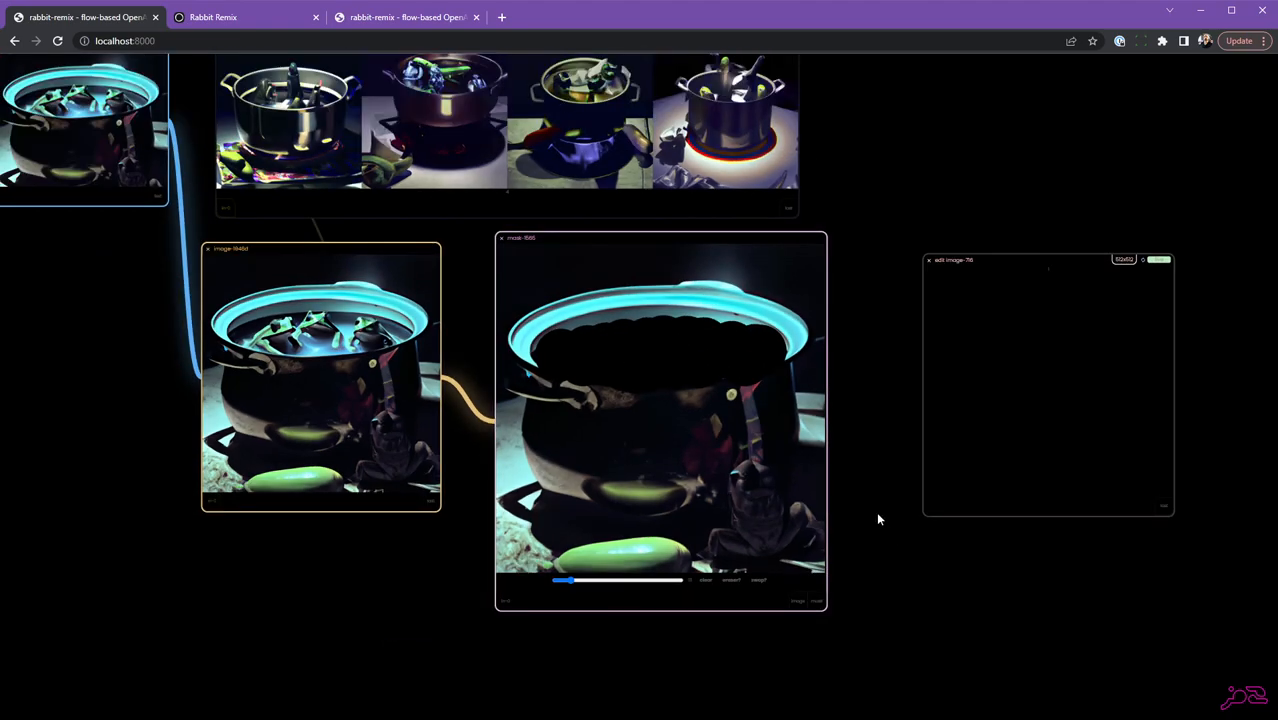
drag(758, 456, 734, 437)
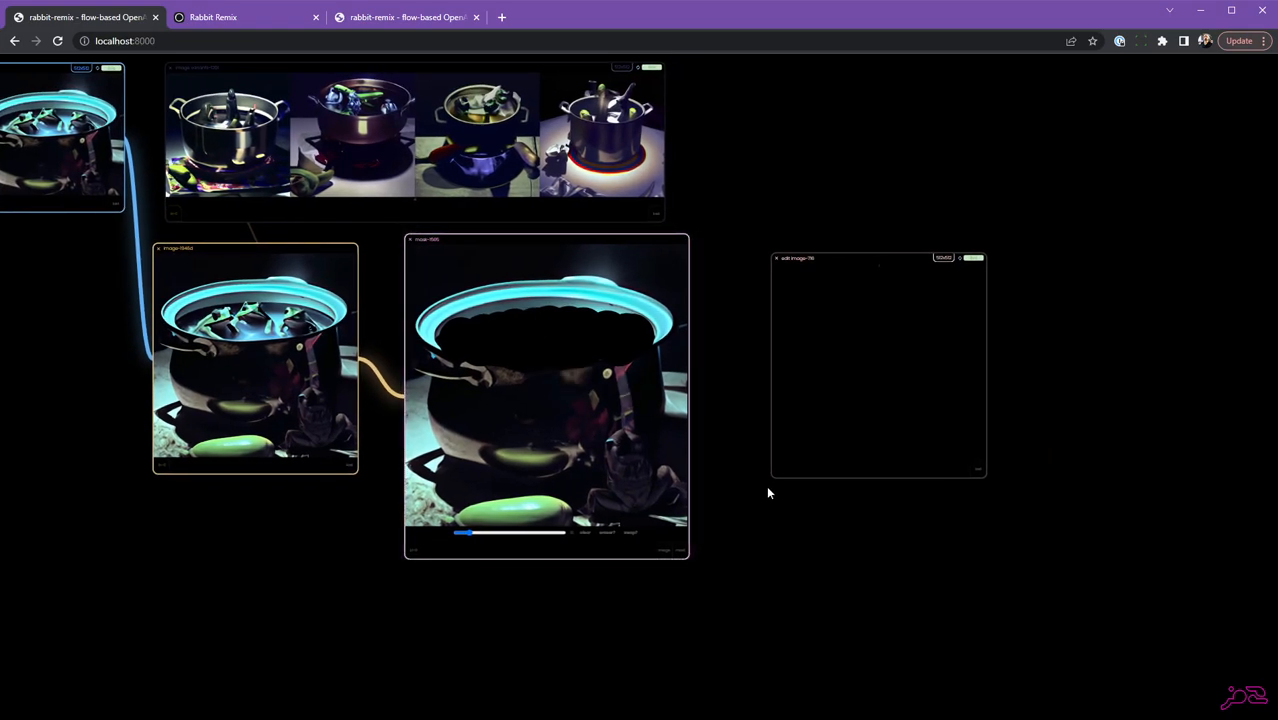
scroll(740, 516, up, 3)
click(642, 566)
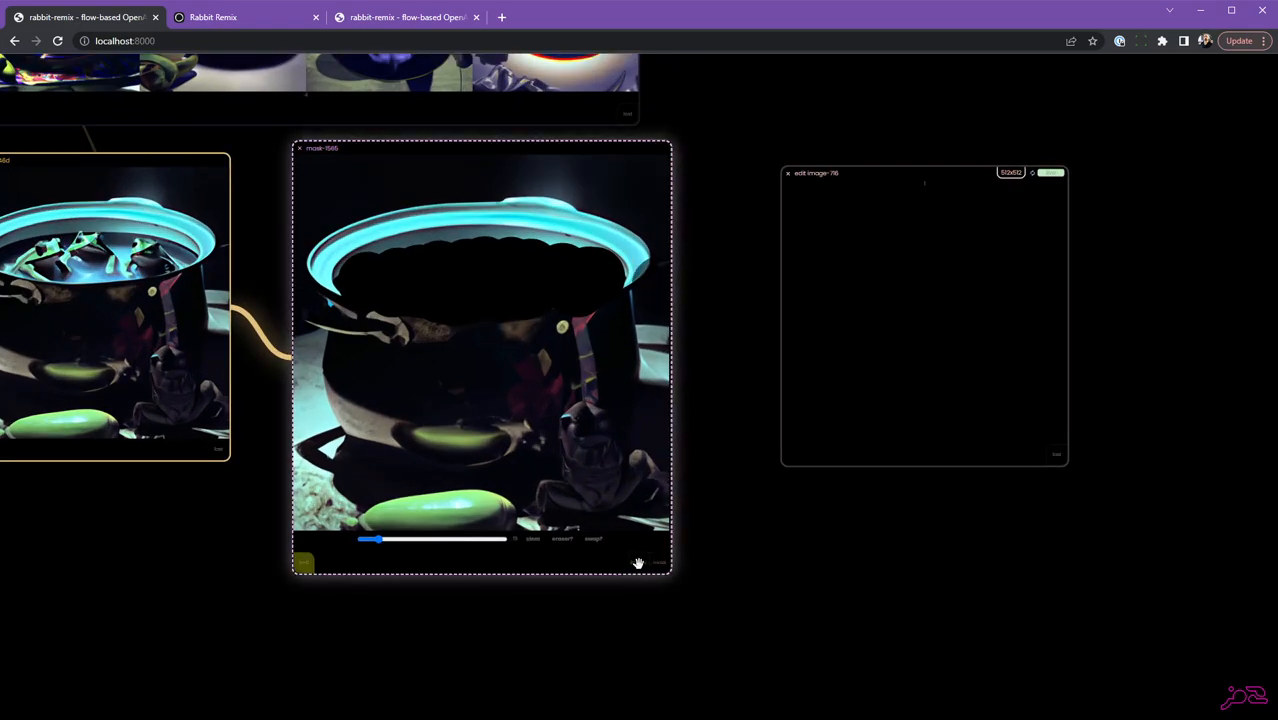
click(880, 342)
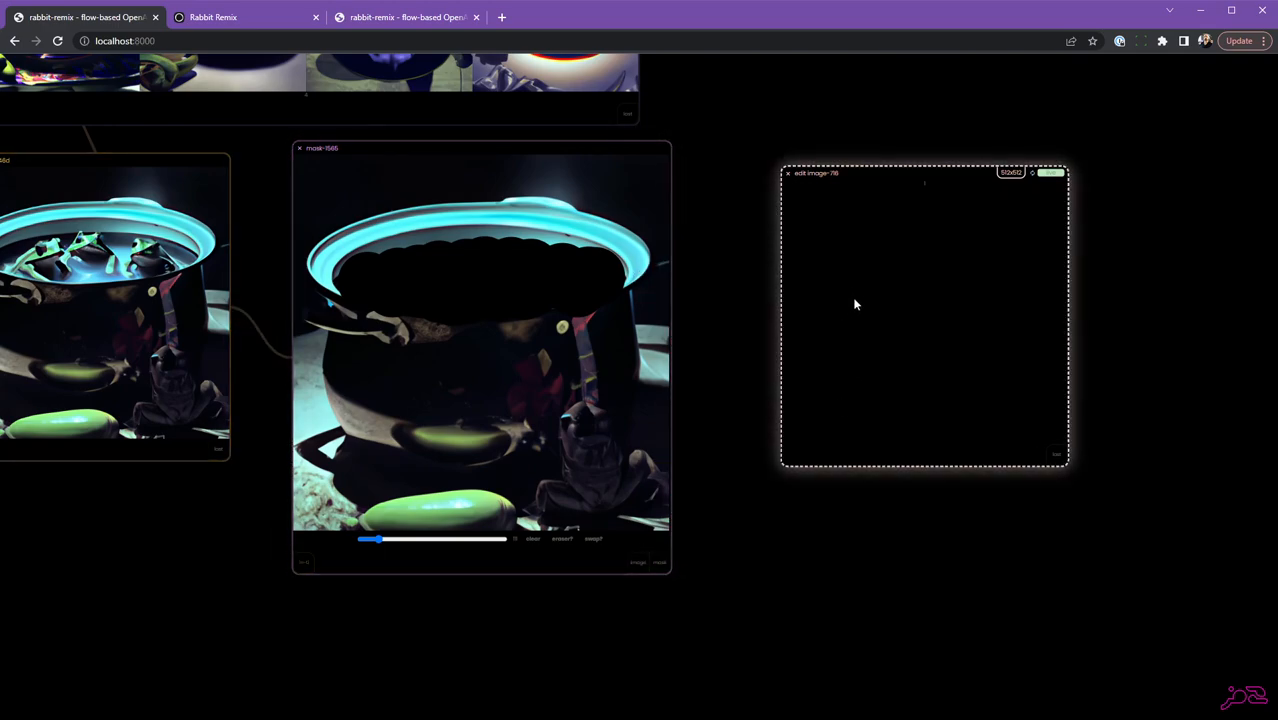
drag(633, 565, 825, 457)
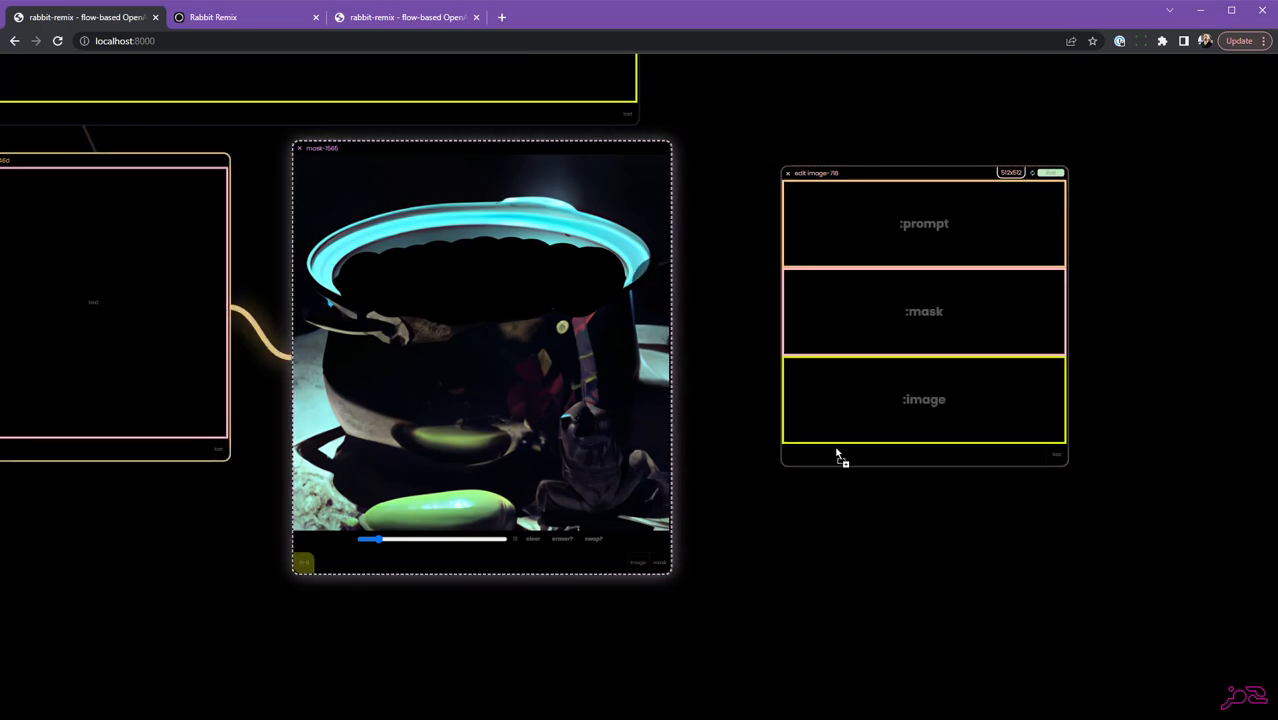
drag(911, 393, 911, 395)
drag(660, 562, 911, 306)
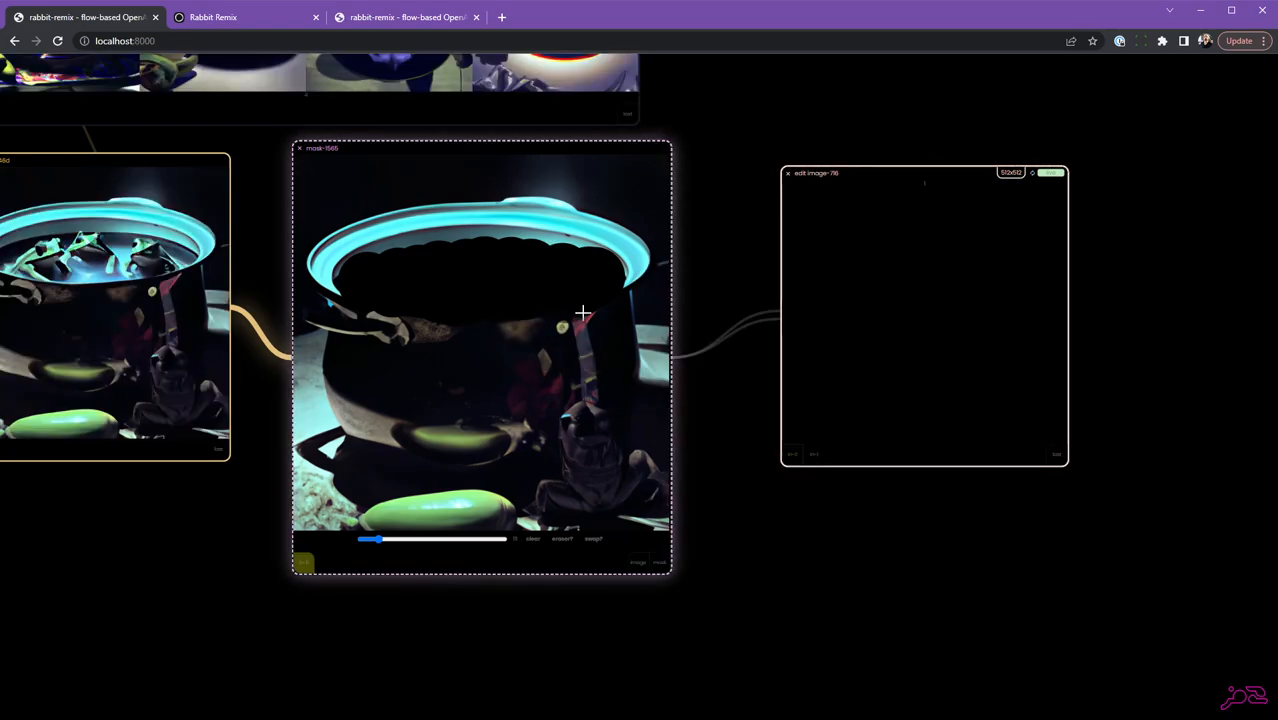
Add a text block above the edit image block, widen it, and position it just over that block
scroll(870, 516, down, 2)
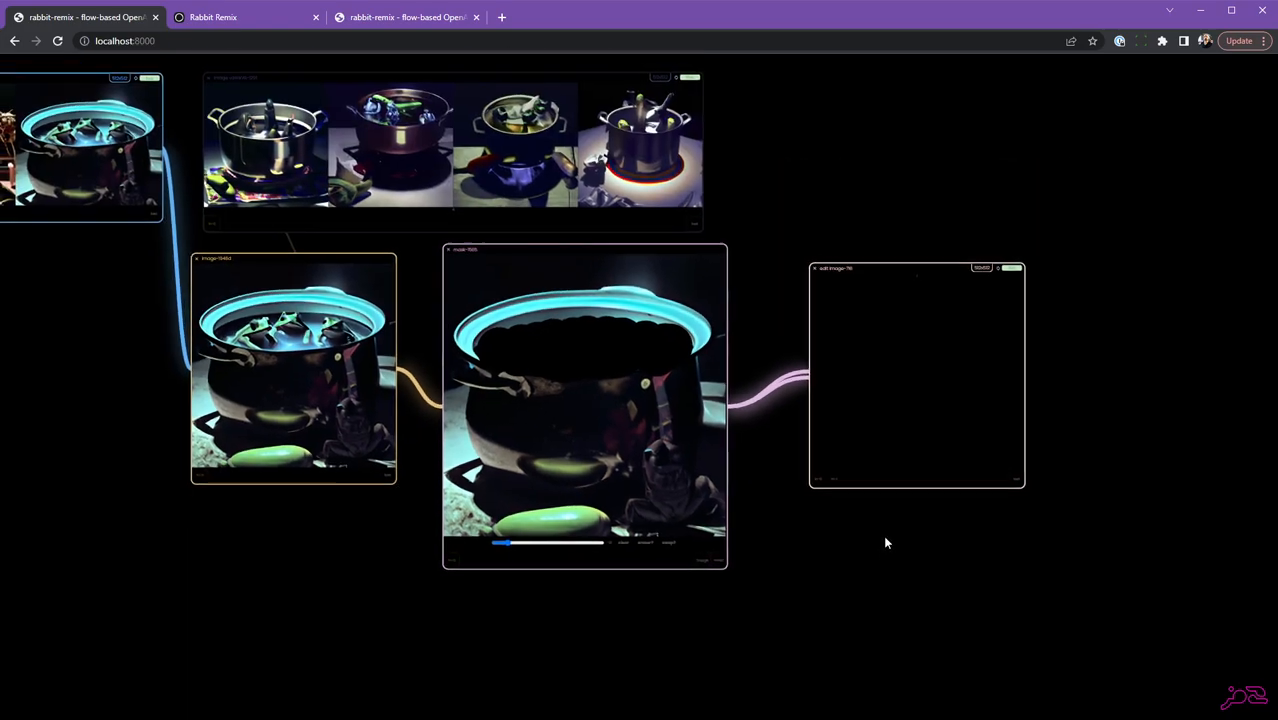
drag(892, 544, 904, 533)
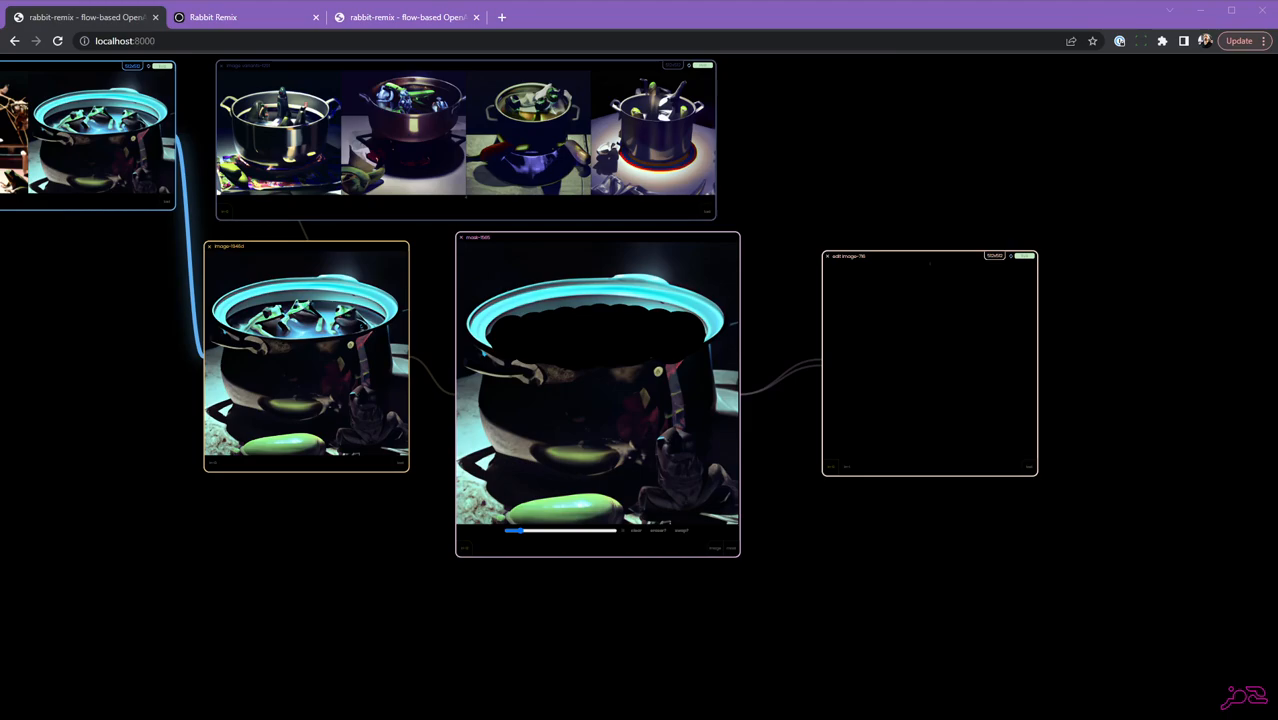
click(1080, 181)
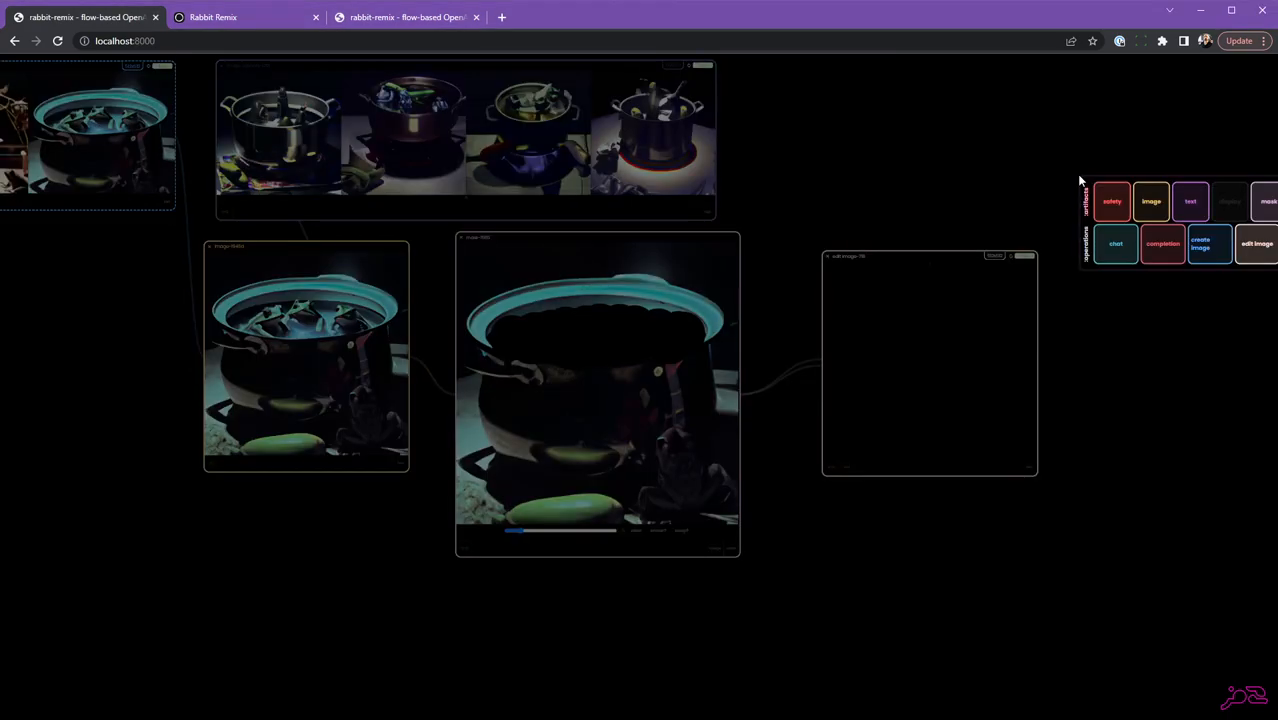
drag(835, 148, 810, 134)
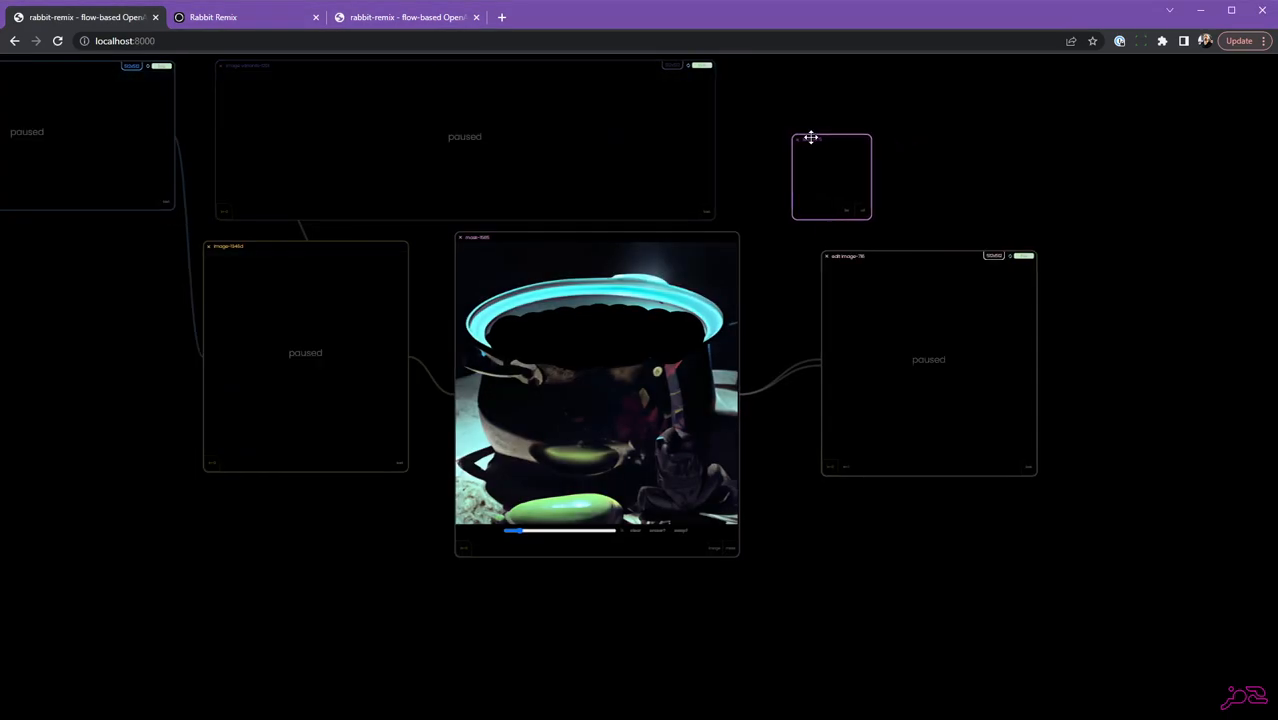
drag(866, 217, 1005, 200)
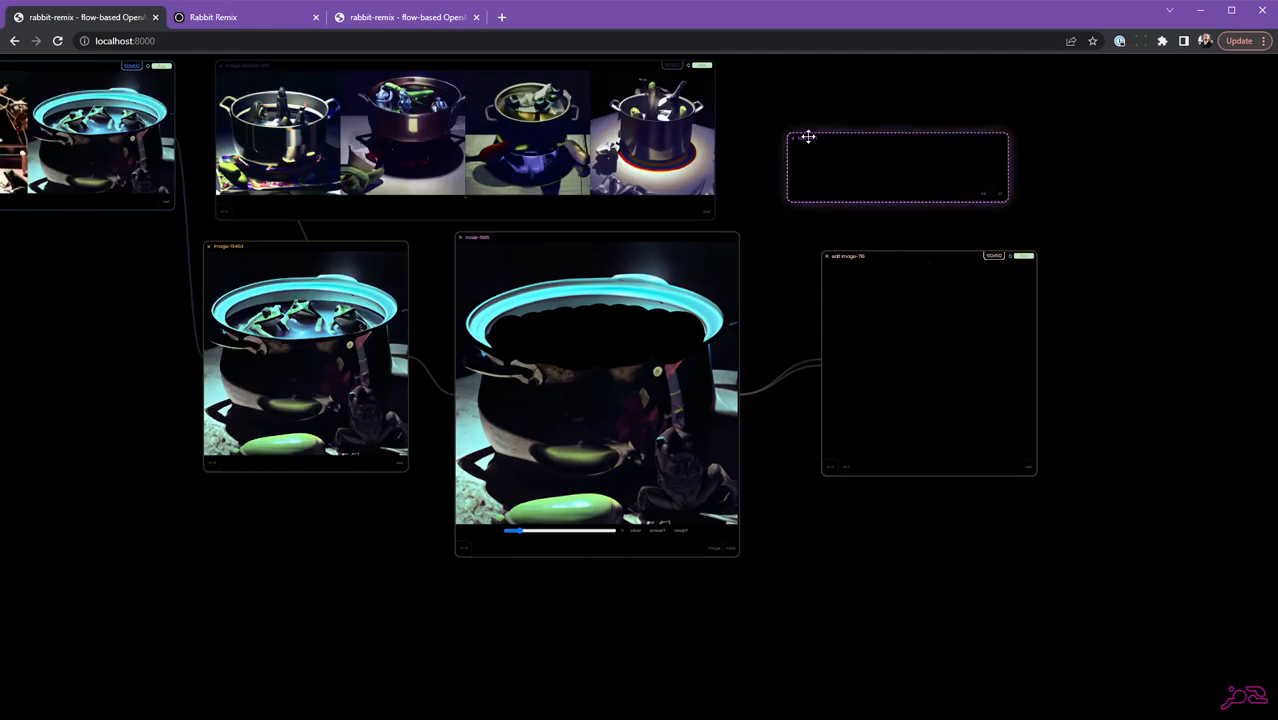
drag(807, 134, 795, 148)
Enter "In a lush pond the forest, many other animal friends surround them - fireflies are in the air." in the new text block
click(821, 171)
text(In a lush pond the forest, many other animal friends surround them - fireflies are in the air.)
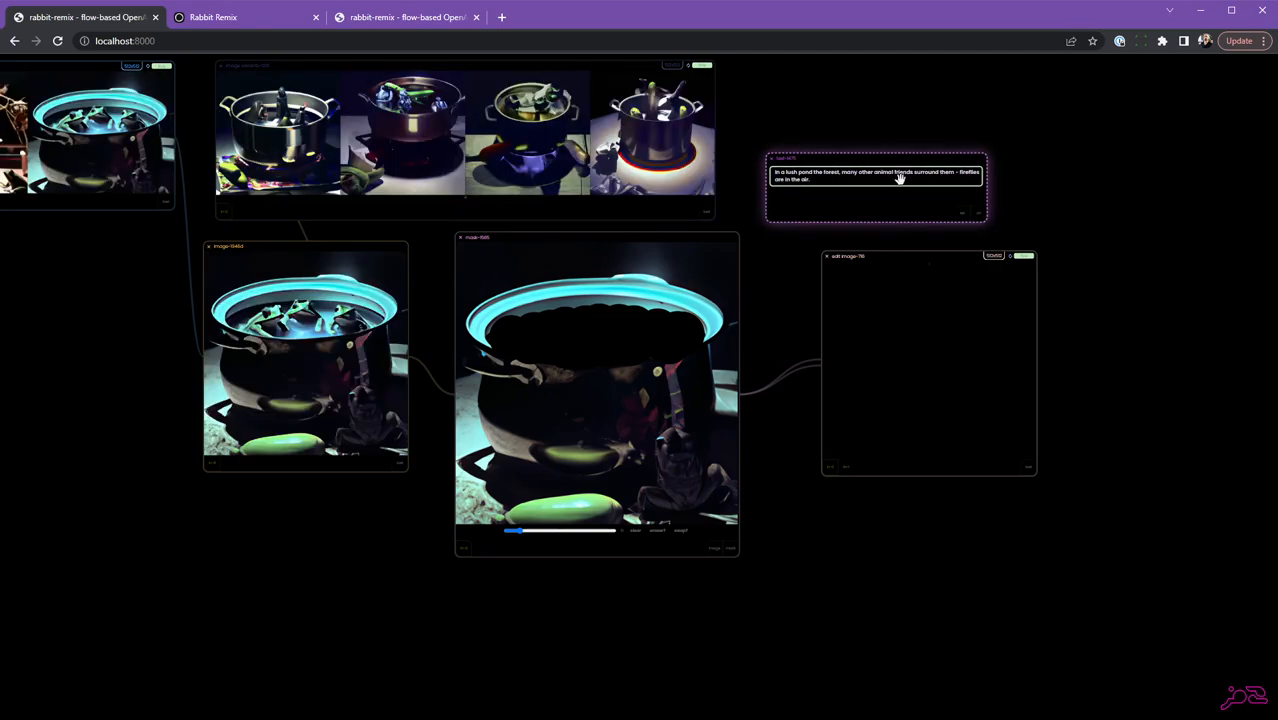
scroll(1030, 180, up, 3)
scroll(1052, 213, down, 3)
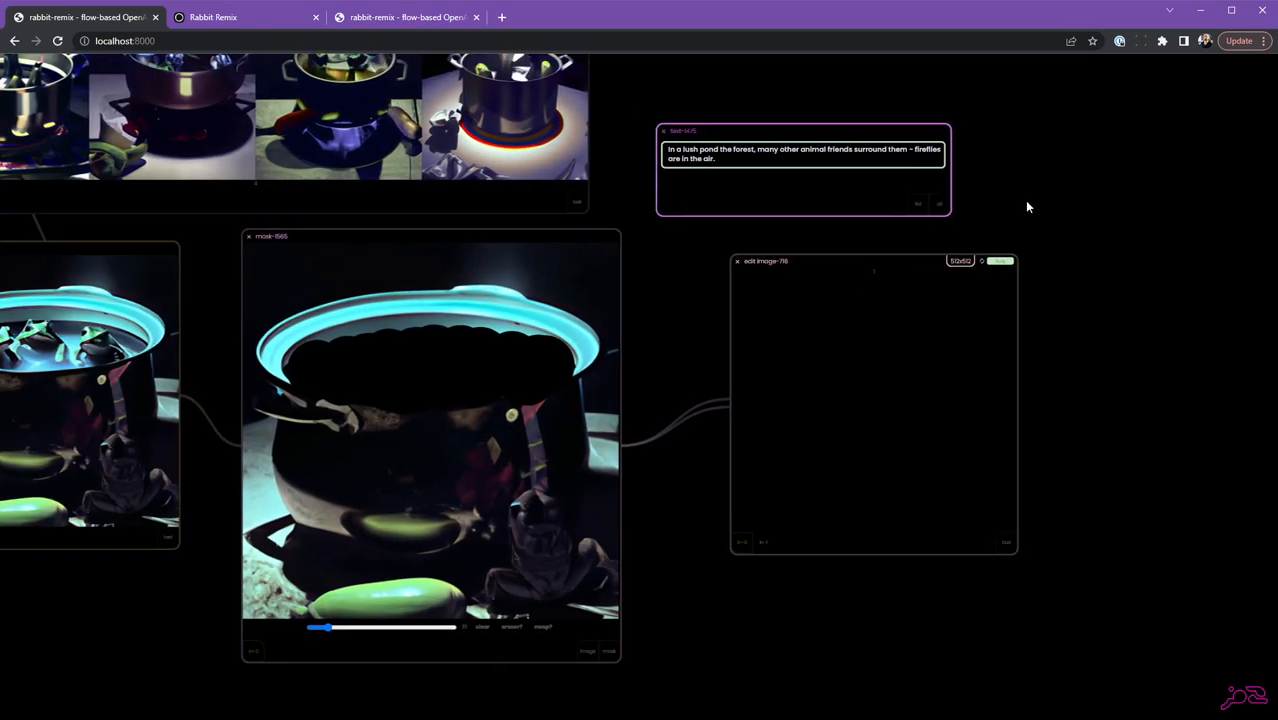
Connect the pond text block's output to the edit image block so the prompt drives the masked edit
click(734, 154)
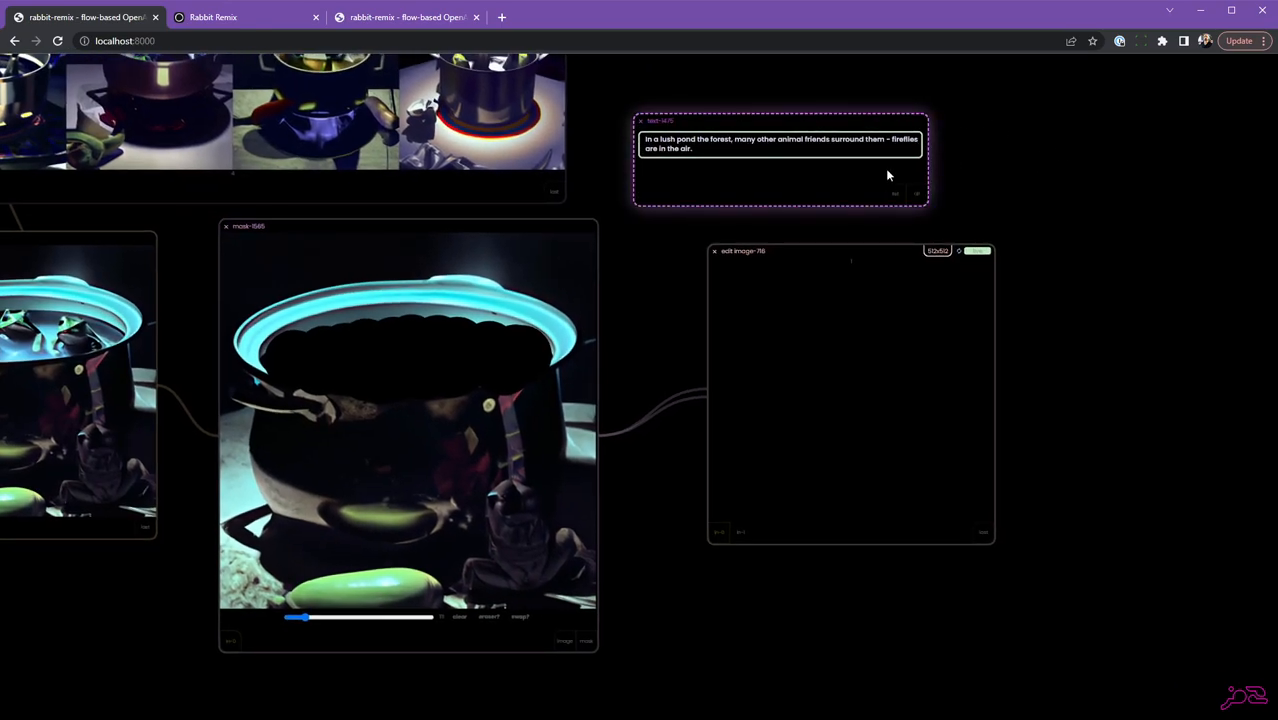
drag(919, 195, 843, 302)
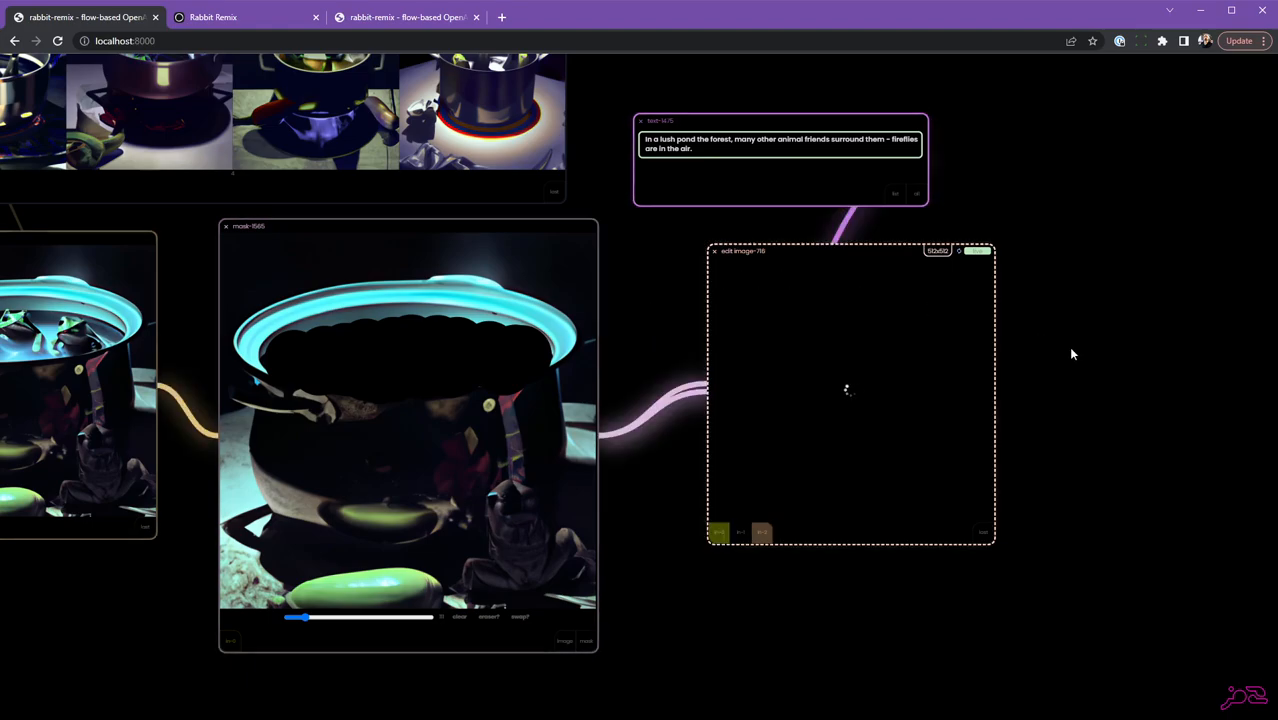
scroll(1075, 436, down, 4)
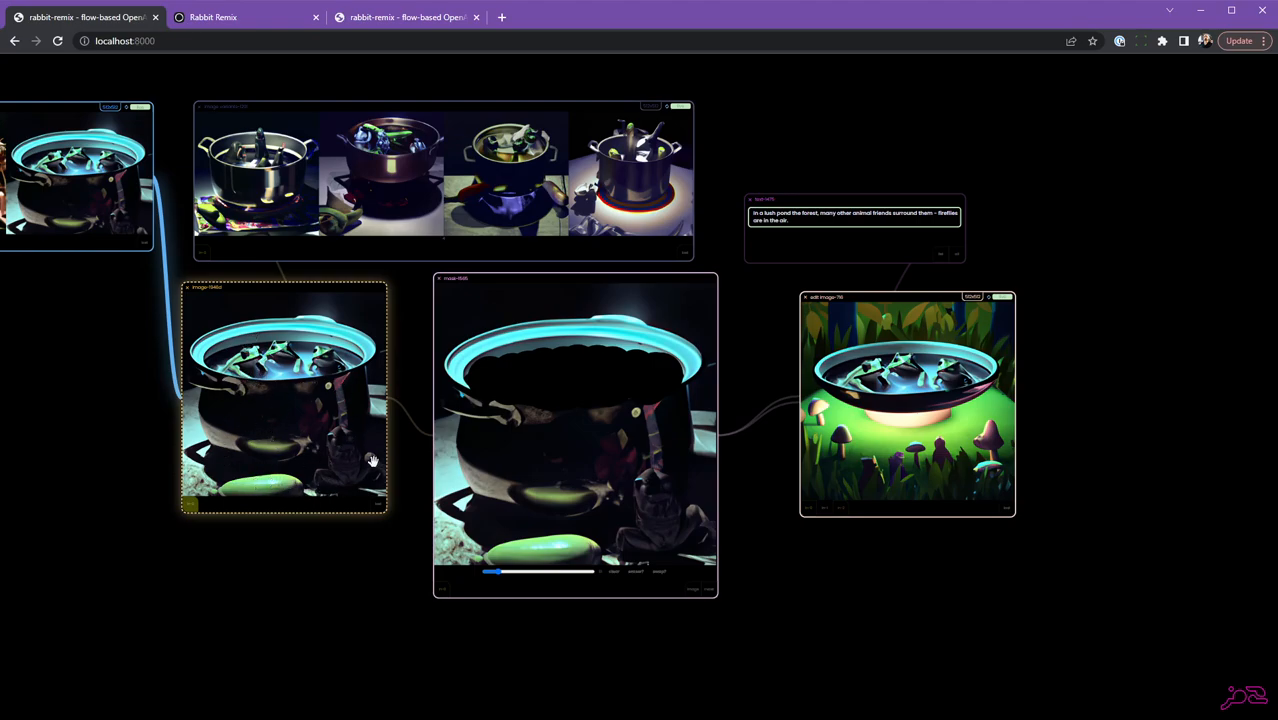
scroll(1058, 386, up, 5)
scroll(864, 322, down, 4)
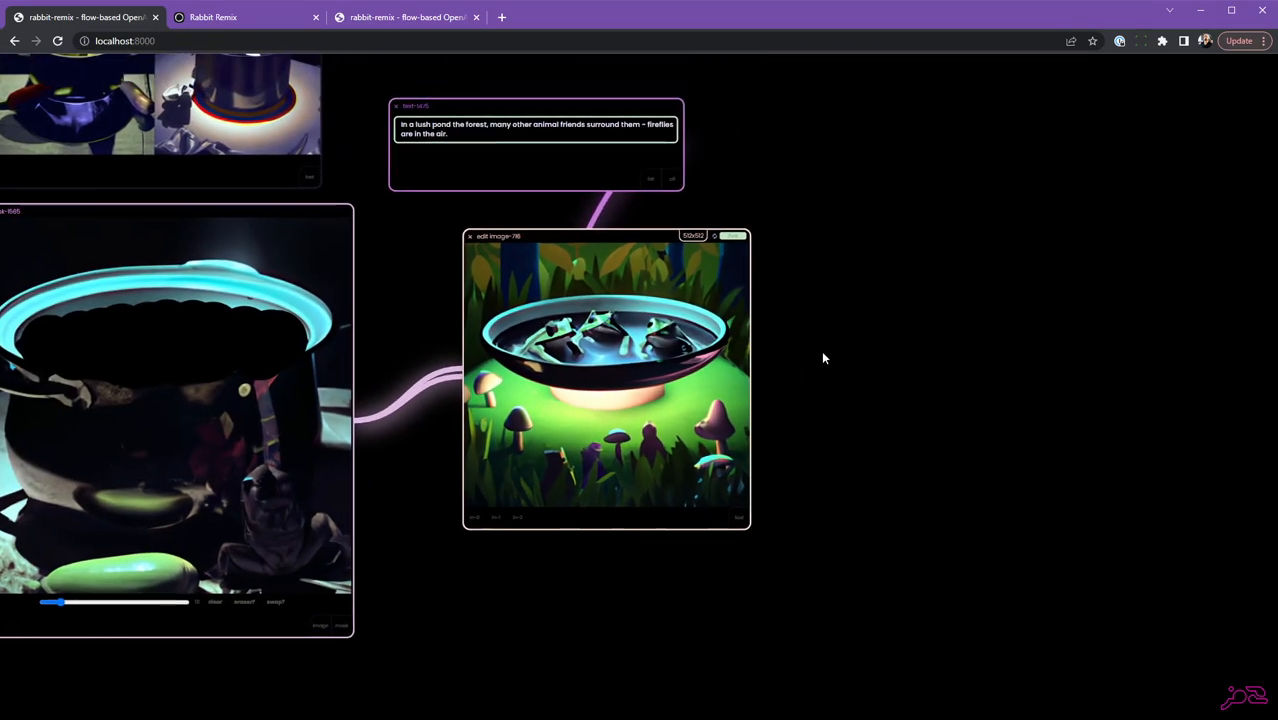
Widen the edit image block to fit three images side by side and regenerate its results
scroll(825, 357, down, 2)
drag(736, 522, 1148, 550)
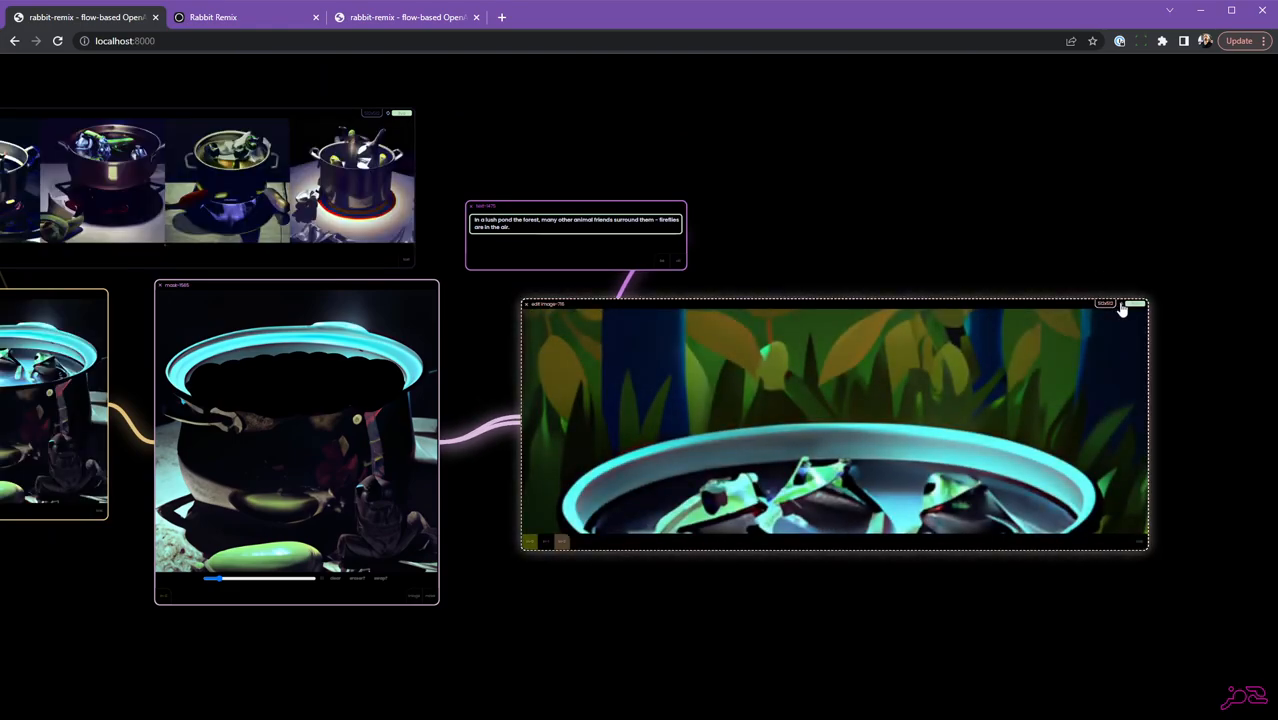
scroll(810, 251, down, 2)
drag(845, 262, 822, 286)
Examine the whole flow, from the joined prompts through the variants and mask to the edited images
scroll(815, 276, down, 3)
scroll(408, 303, up, 4)
scroll(408, 303, up, 2)
scroll(519, 399, left, 5)
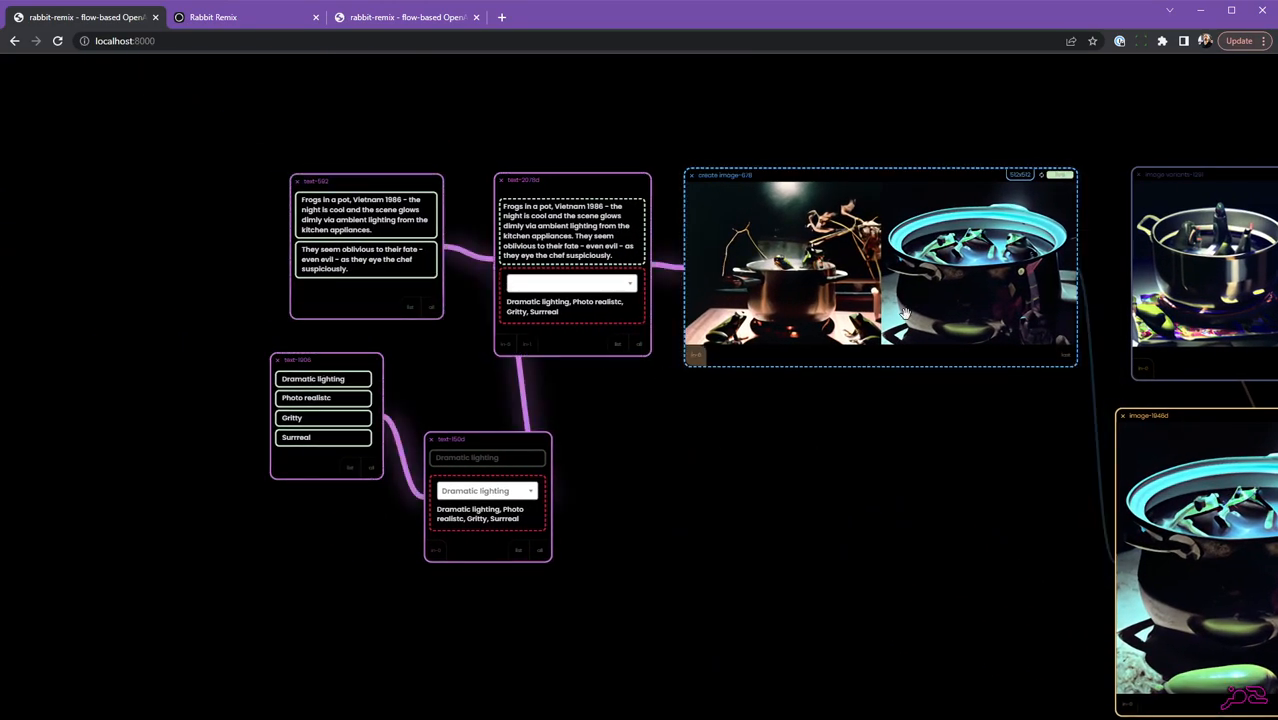
scroll(905, 432, down, 1)
scroll(770, 446, right, 5)
scroll(712, 420, down, 1)
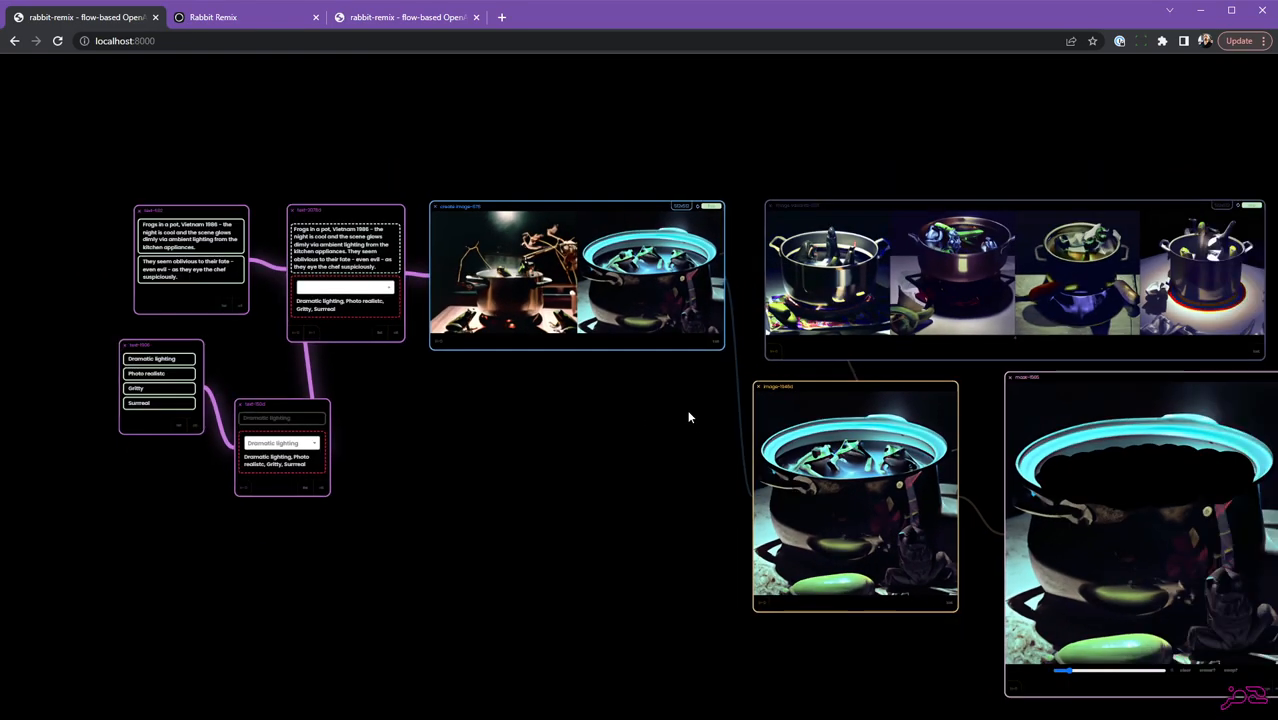
drag(688, 417, 549, 402)
mouse_move(1176, 235)
mouse_down()
mouse_move(1021, 228)
mouse_move(1184, 224)
mouse_up()
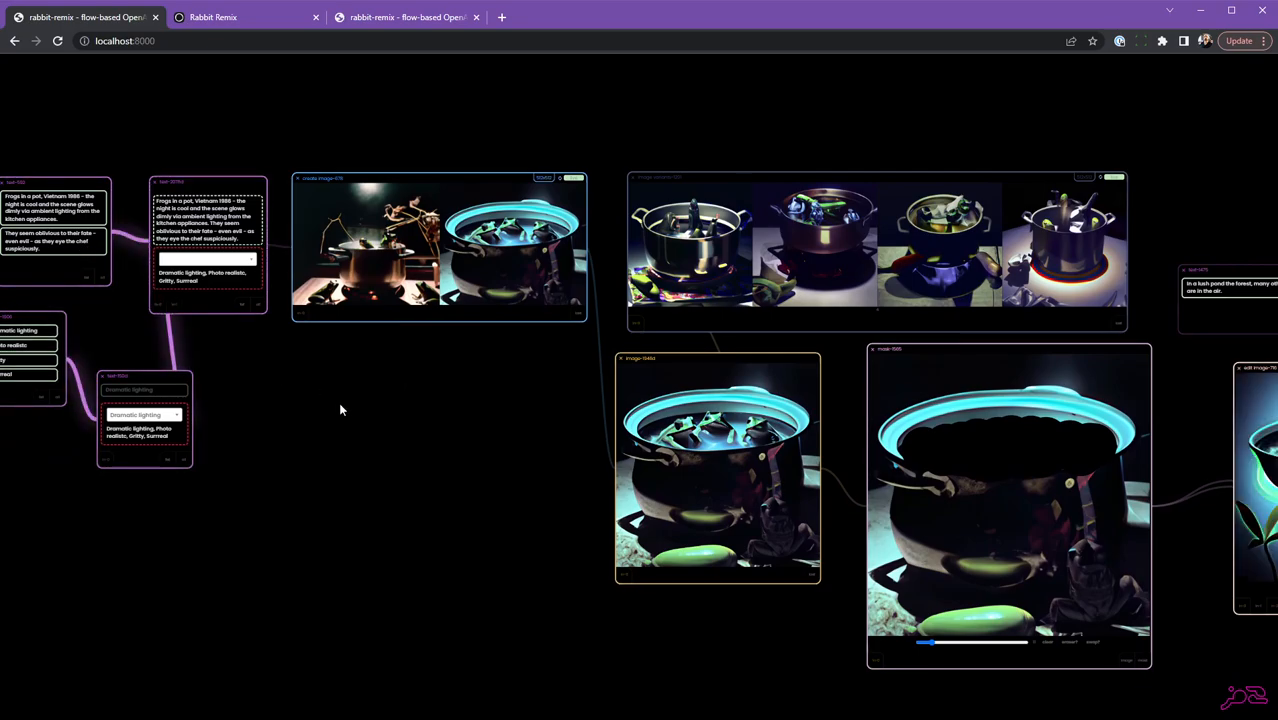
drag(500, 387, 475, 416)
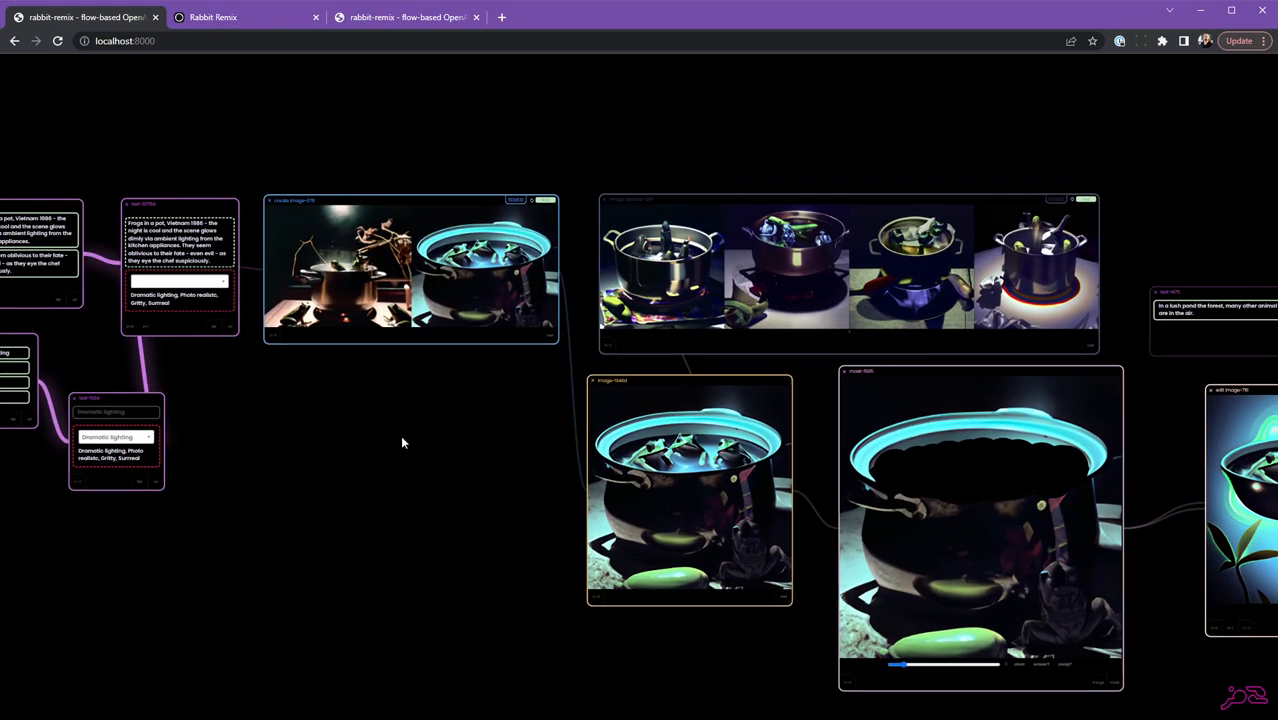
scroll(484, 386, down, 1)
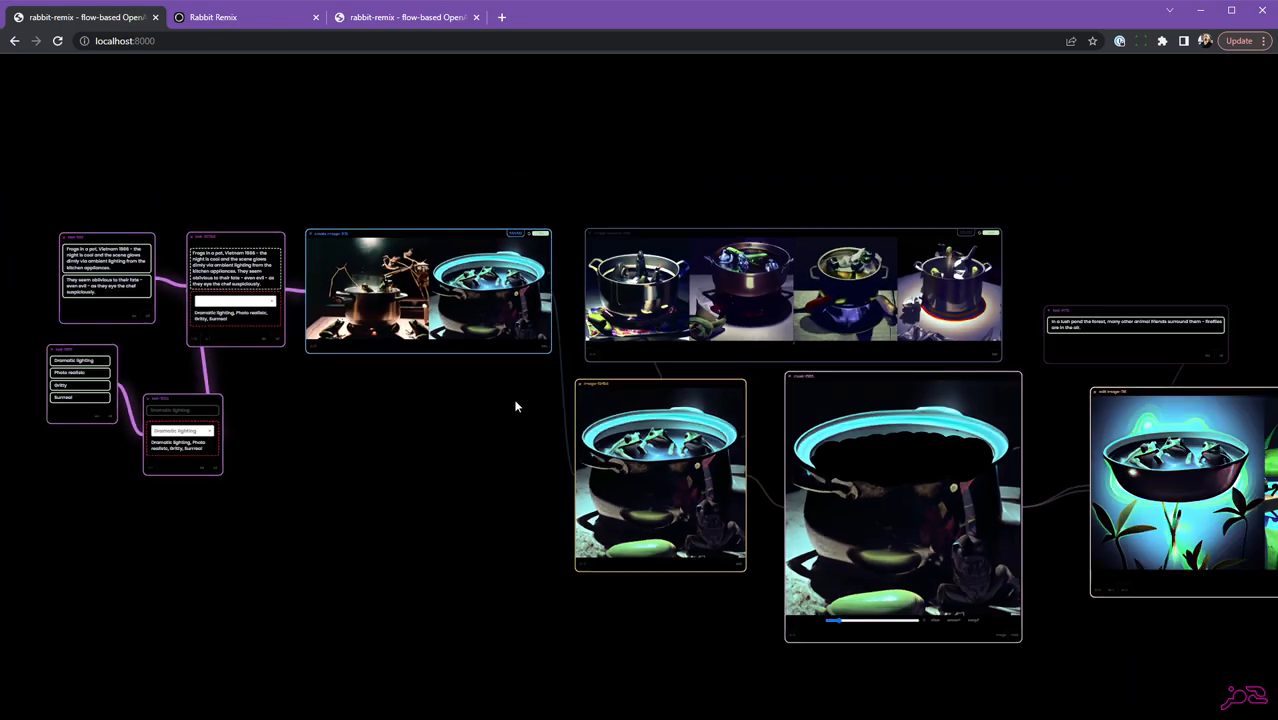
drag(516, 402, 357, 408)
scroll(893, 611, down, 1)
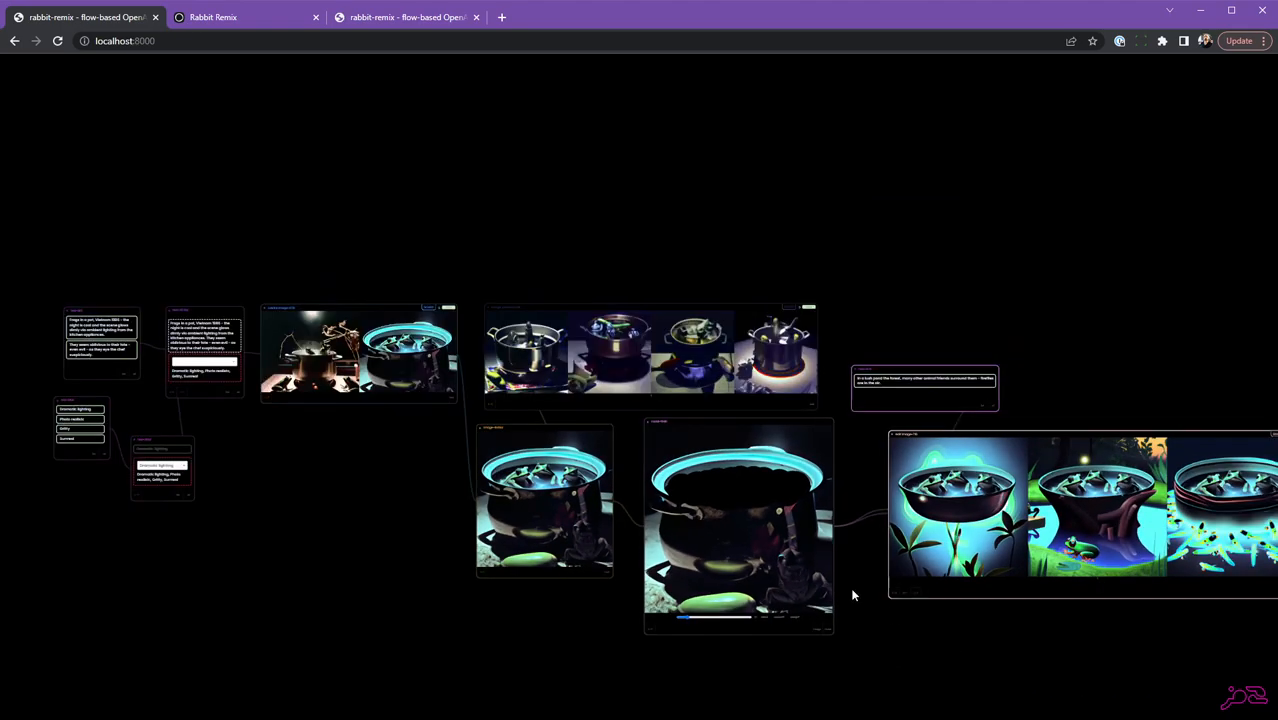
drag(884, 322, 624, 190)
scroll(702, 225, up, 2)
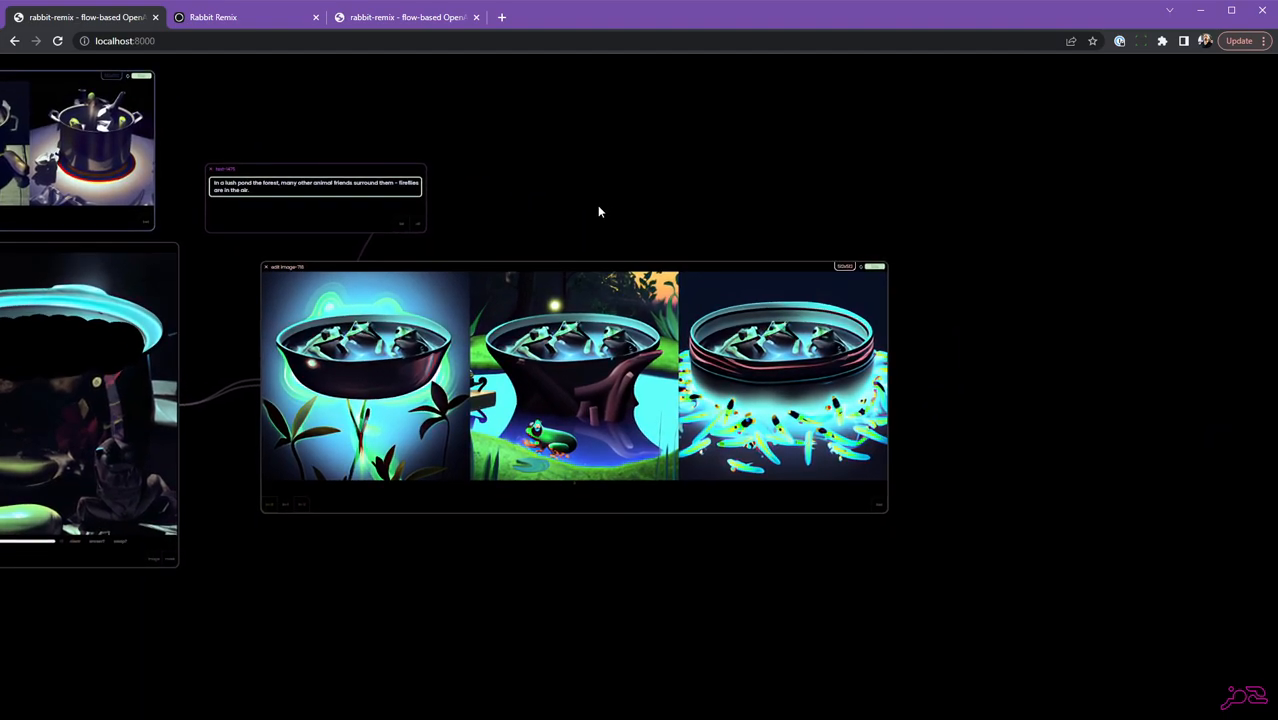
scroll(599, 208, up, 1)
drag(600, 240, 559, 200)
scroll(574, 216, down, 3)
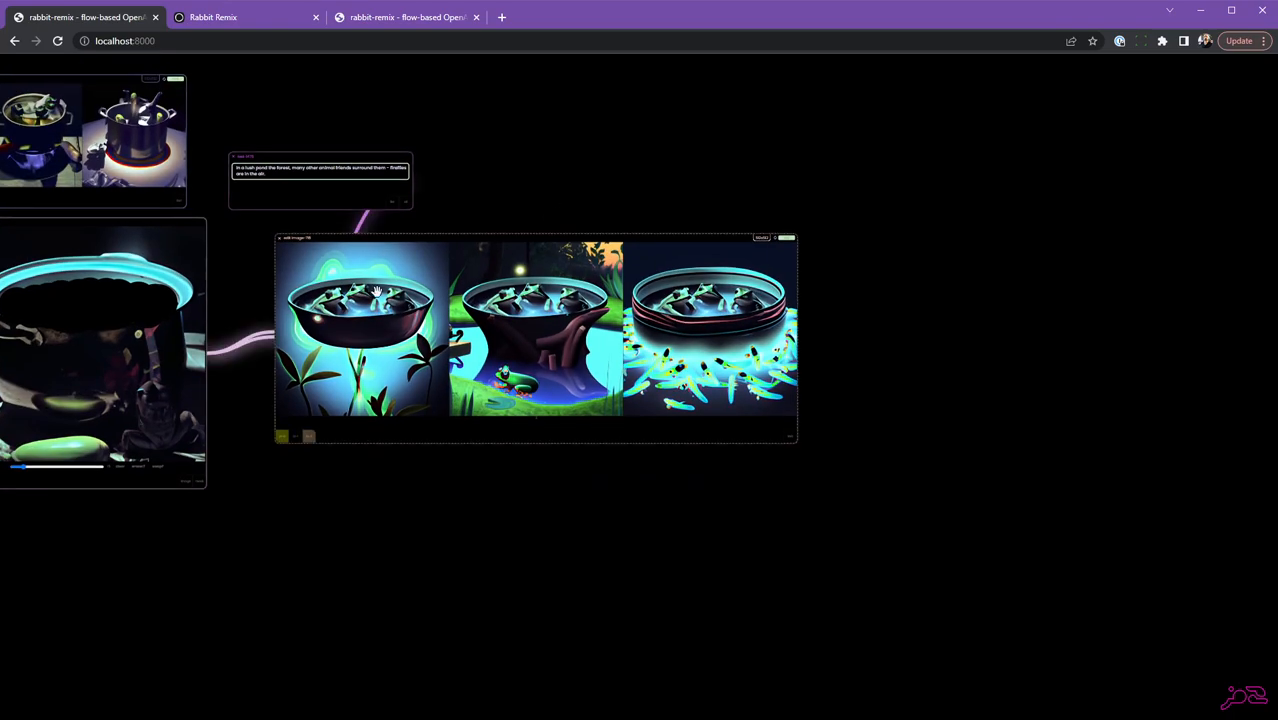
Pull the first edited image out into its own image block beside the edit image block and enlarge it
drag(349, 307, 960, 330)
drag(1001, 381, 1235, 613)
drag(941, 265, 909, 162)
scroll(543, 174, down, 1)
scroll(558, 176, up, 1)
drag(615, 182, 564, 157)
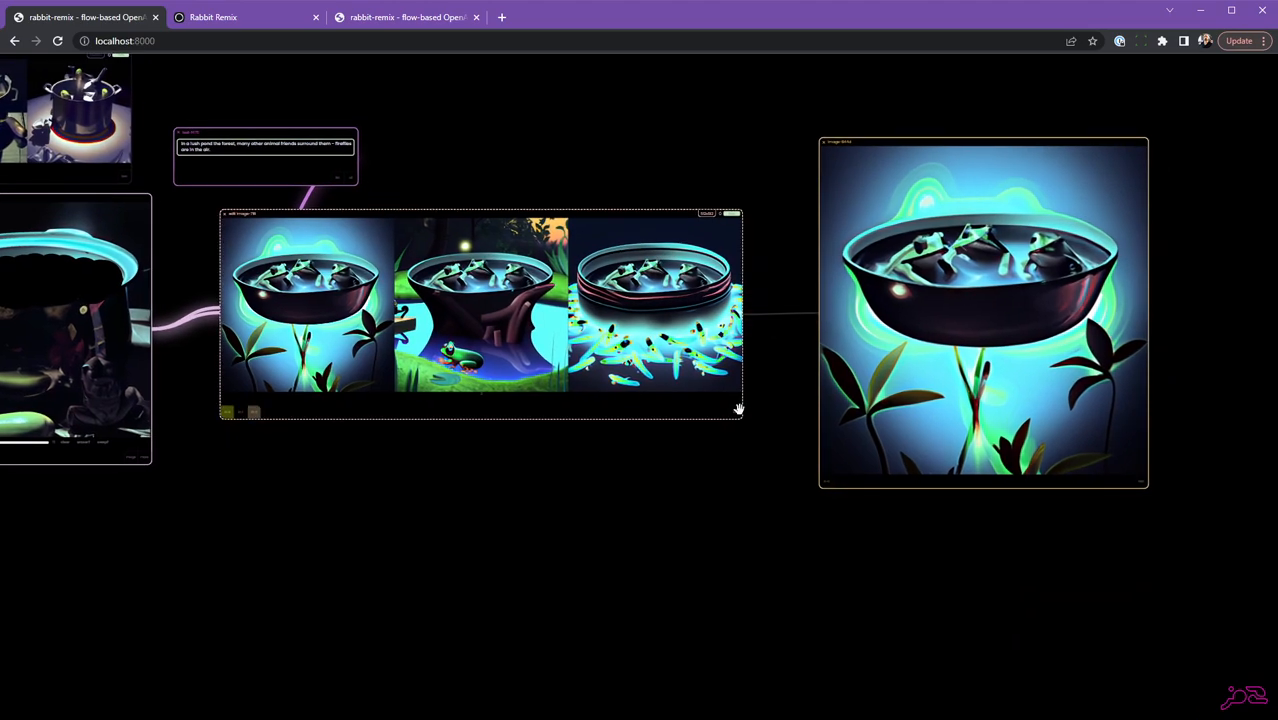
Pull the edit image block's output into a new text block below the extracted image and enlarge that block
scroll(766, 405, down, 1)
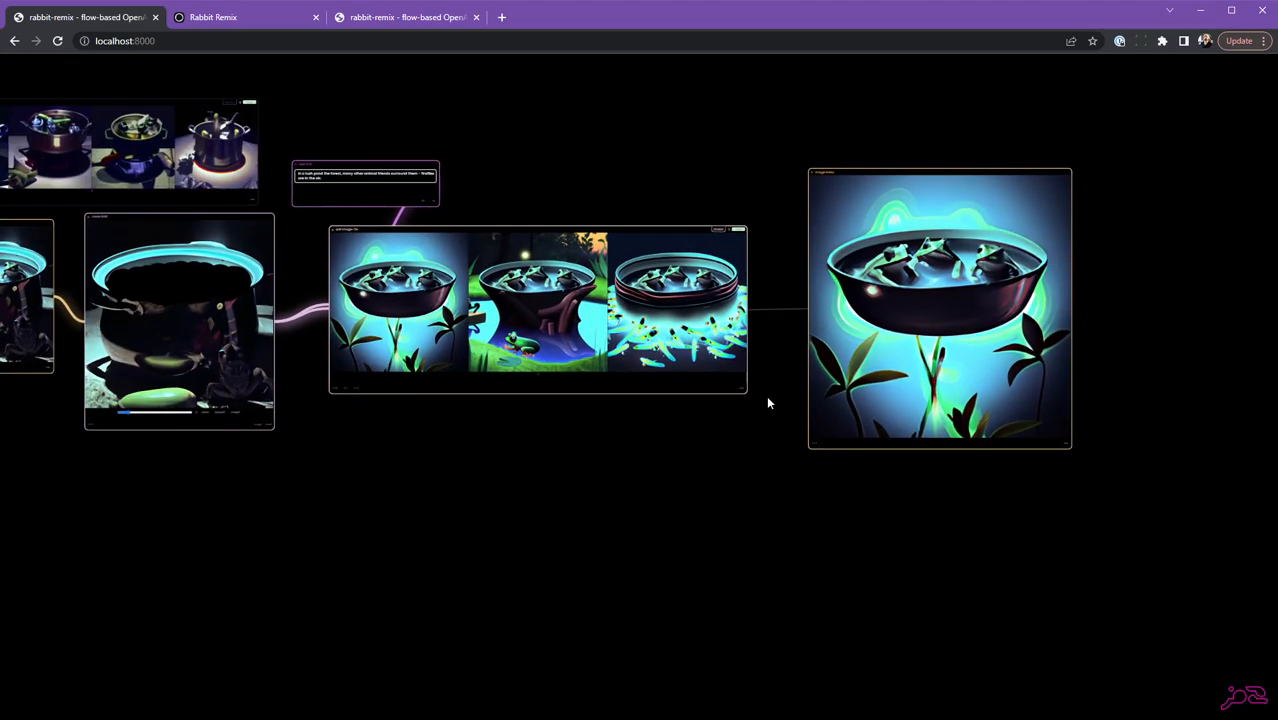
drag(745, 395, 810, 511)
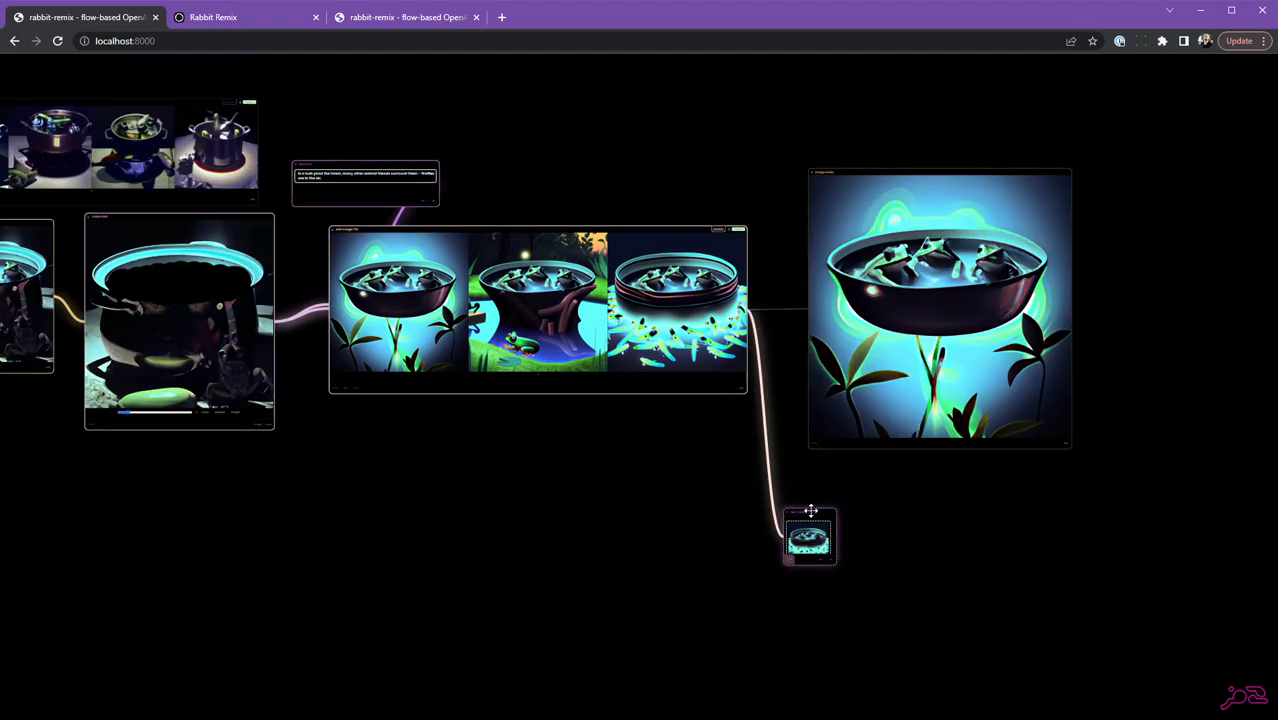
drag(846, 553, 988, 711)
drag(537, 496, 569, 483)
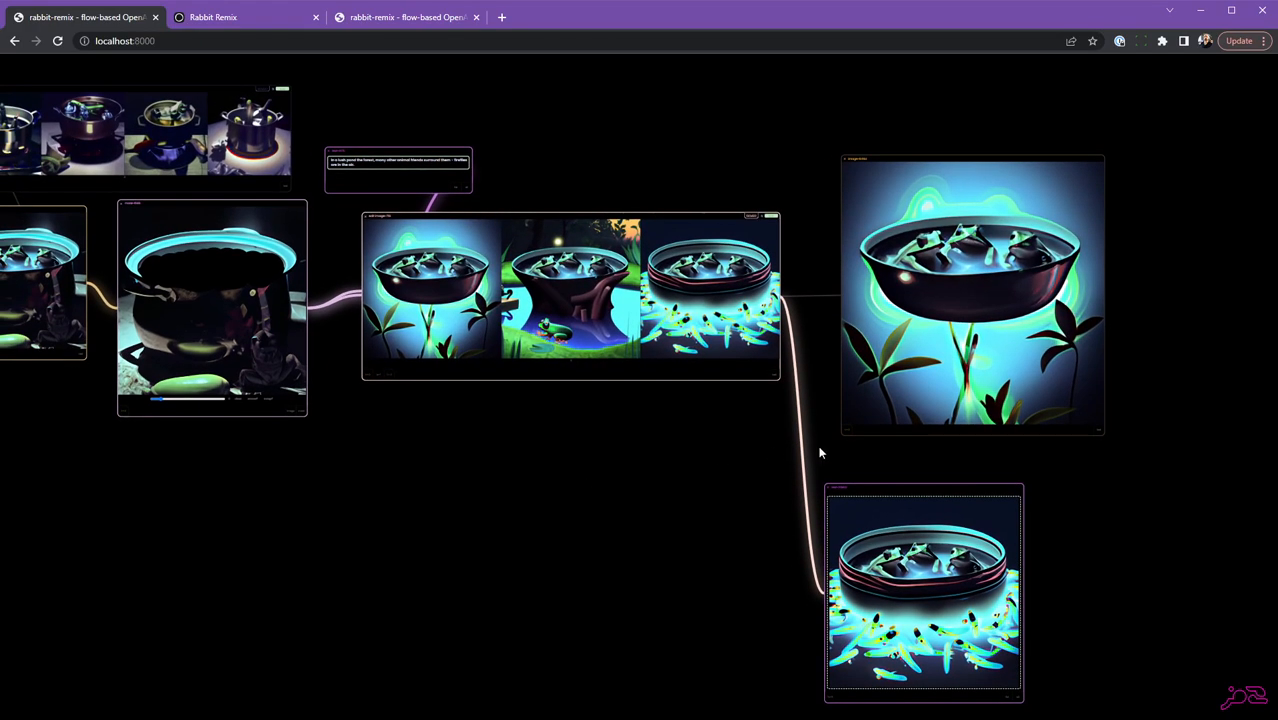
scroll(445, 420, down, 2)
scroll(440, 420, up, 2)
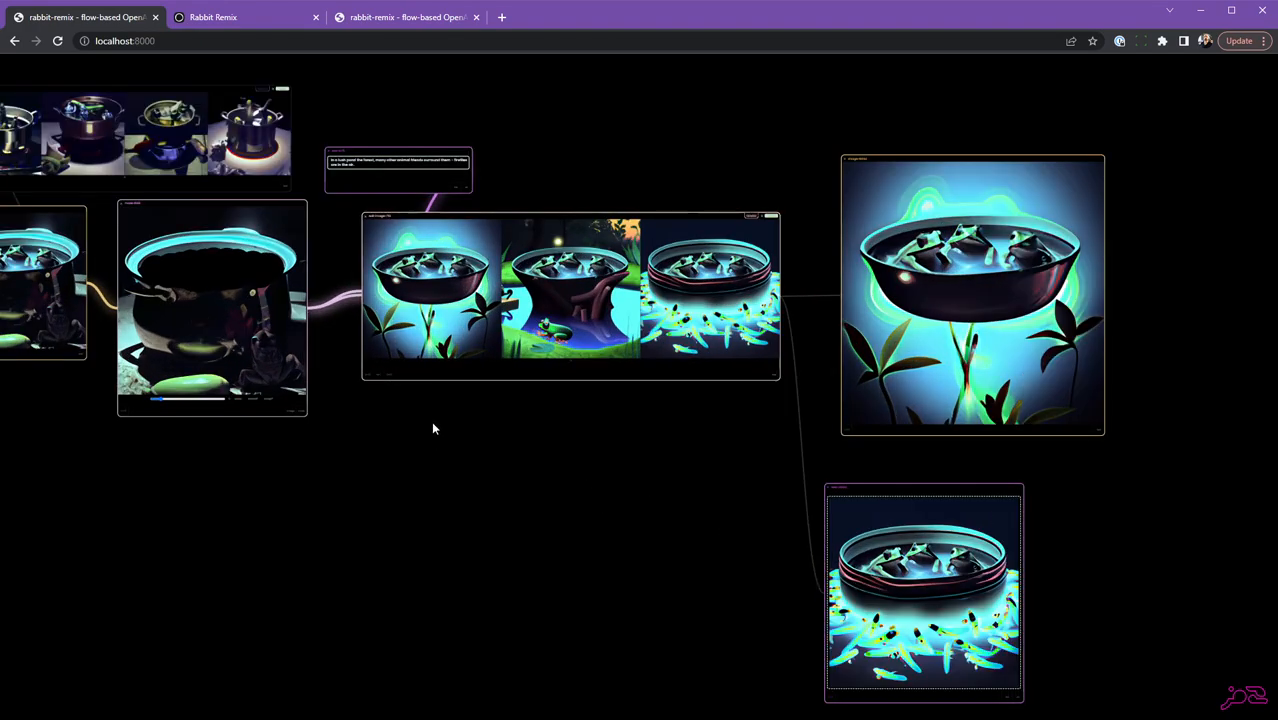
Turn on swap in the mask block to invert the masked area and rerun the connected edit
drag(436, 420, 679, 449)
scroll(636, 431, up, 3)
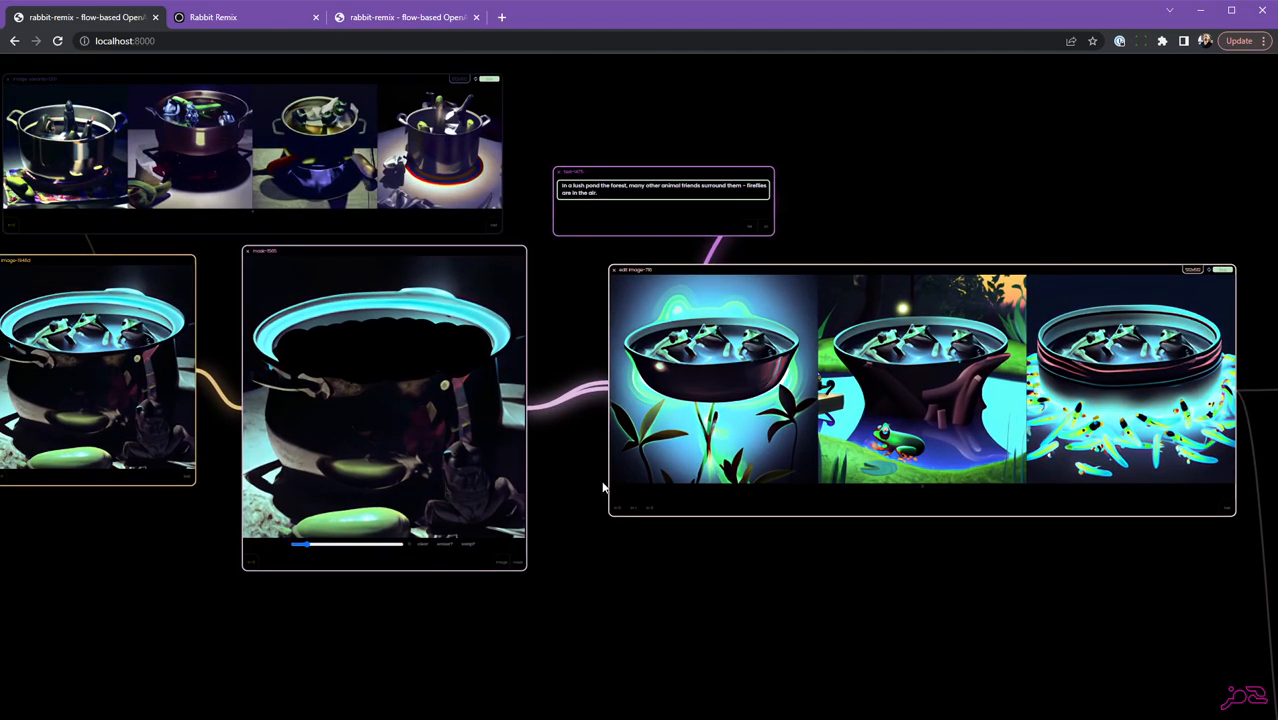
click(343, 332)
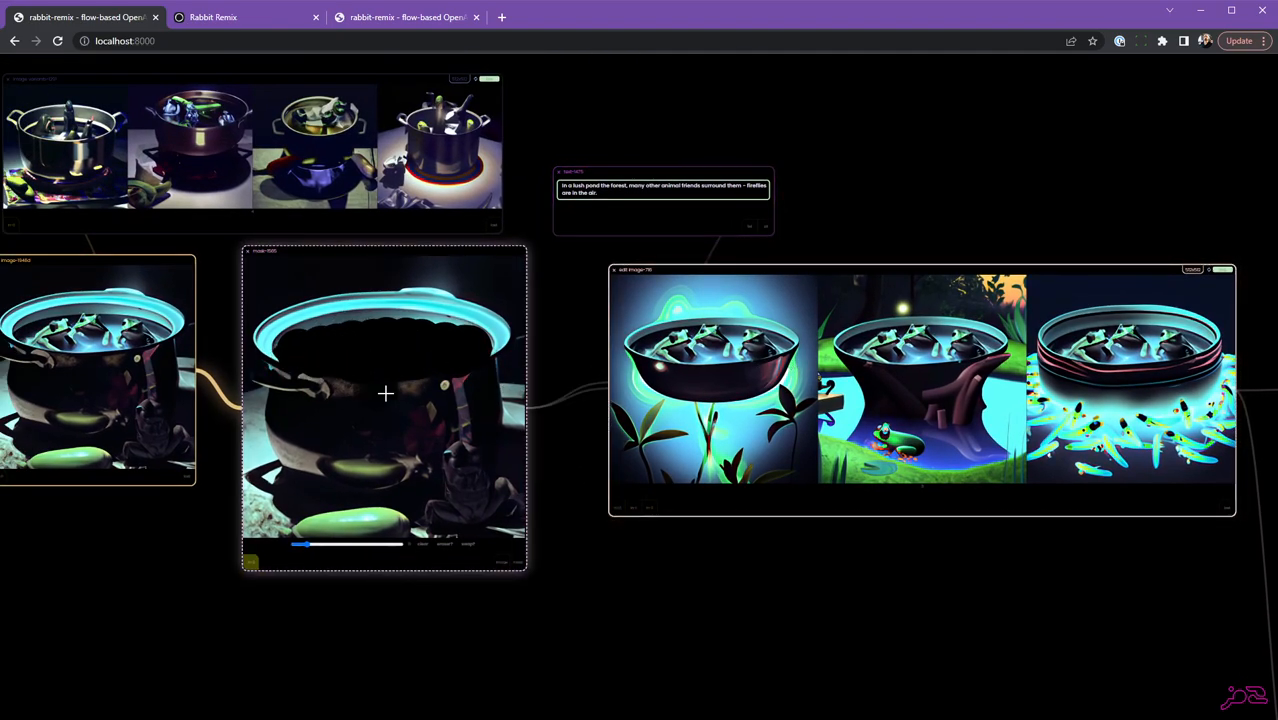
click(467, 546)
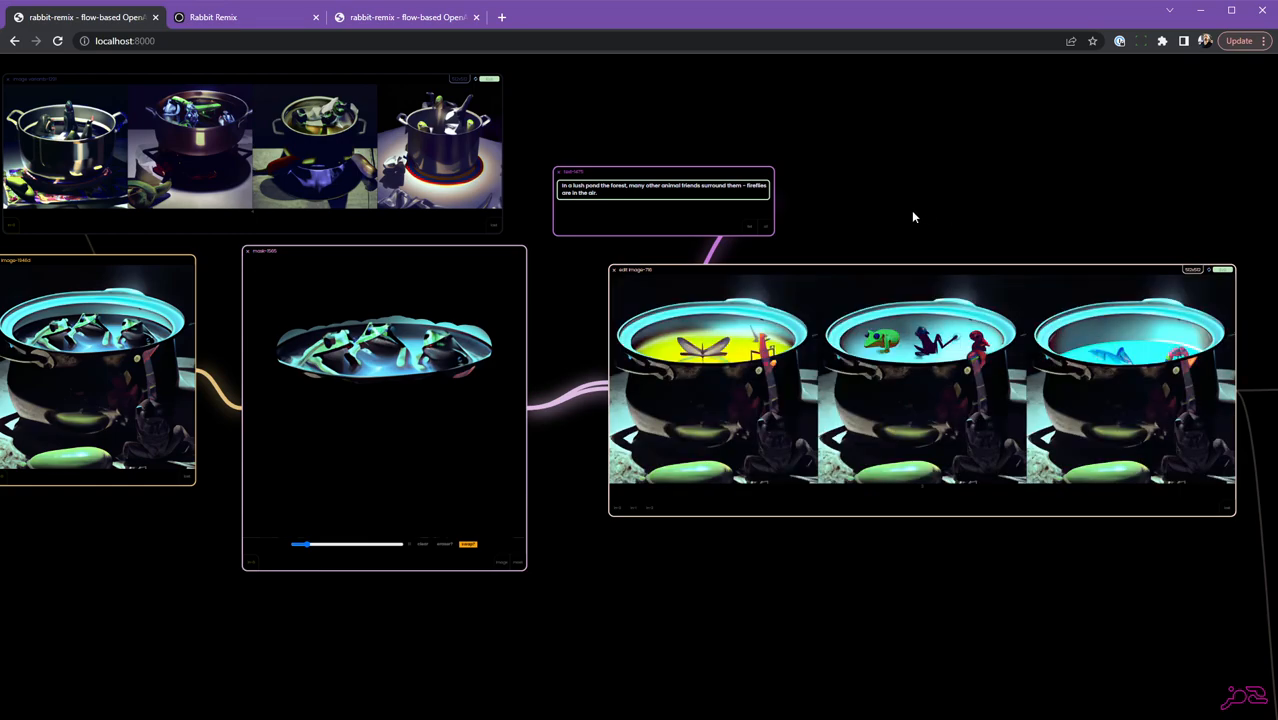
Compare the source pot image, the swapped mask, the regenerated edits and the two output blocks
scroll(912, 216, down, 2)
drag(918, 214, 884, 217)
click(166, 342)
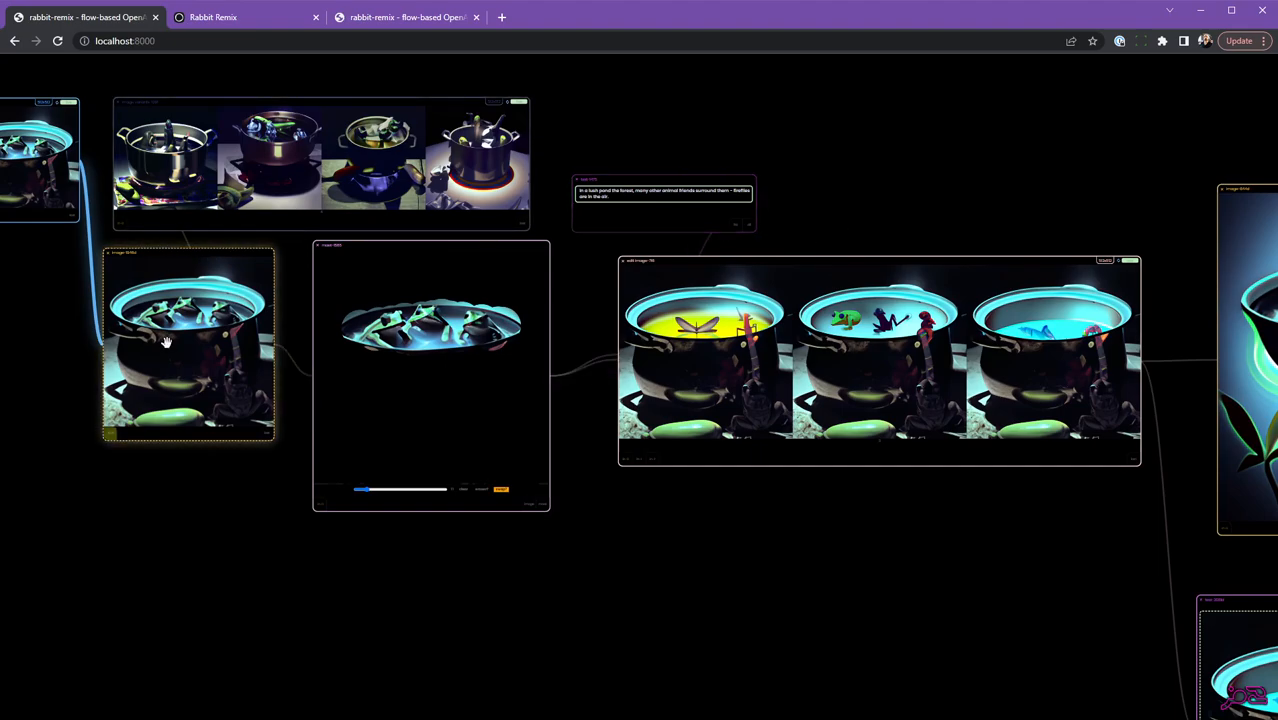
scroll(990, 148, down, 2)
drag(990, 148, 922, 173)
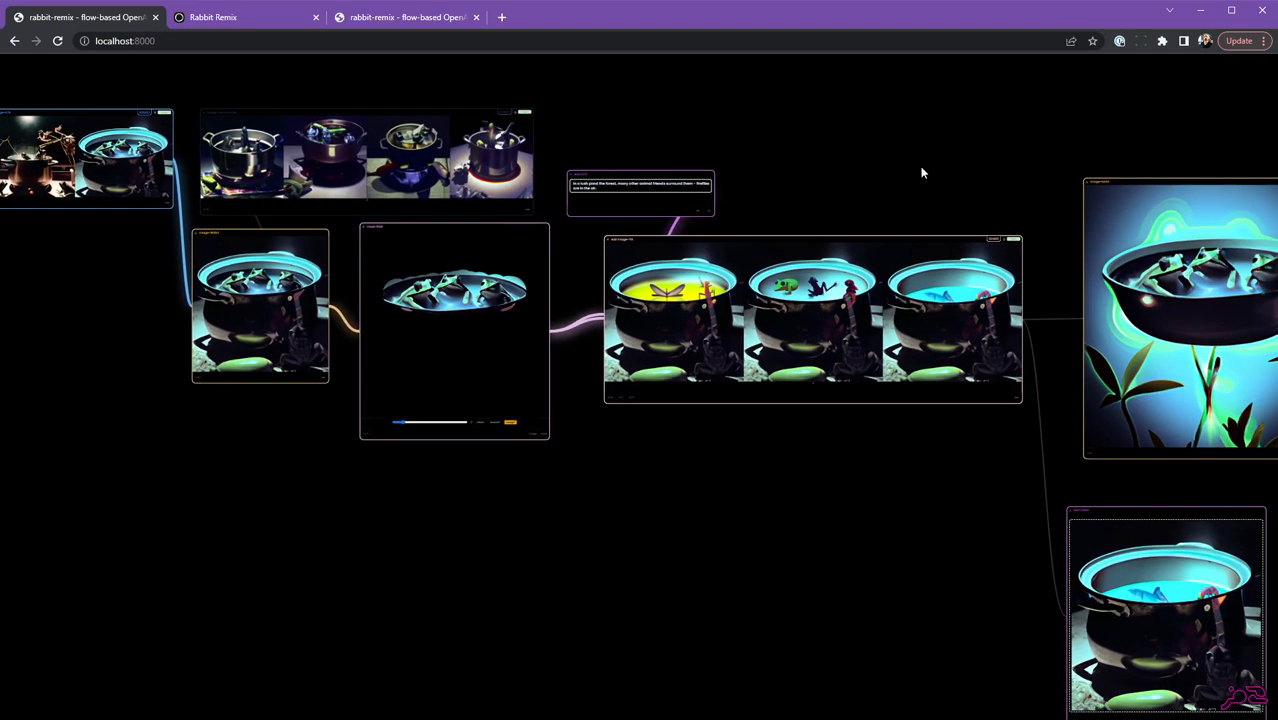
scroll(838, 187, up, 4)
drag(859, 244, 819, 115)
scroll(790, 85, down, 3)
scroll(835, 117, down, 2)
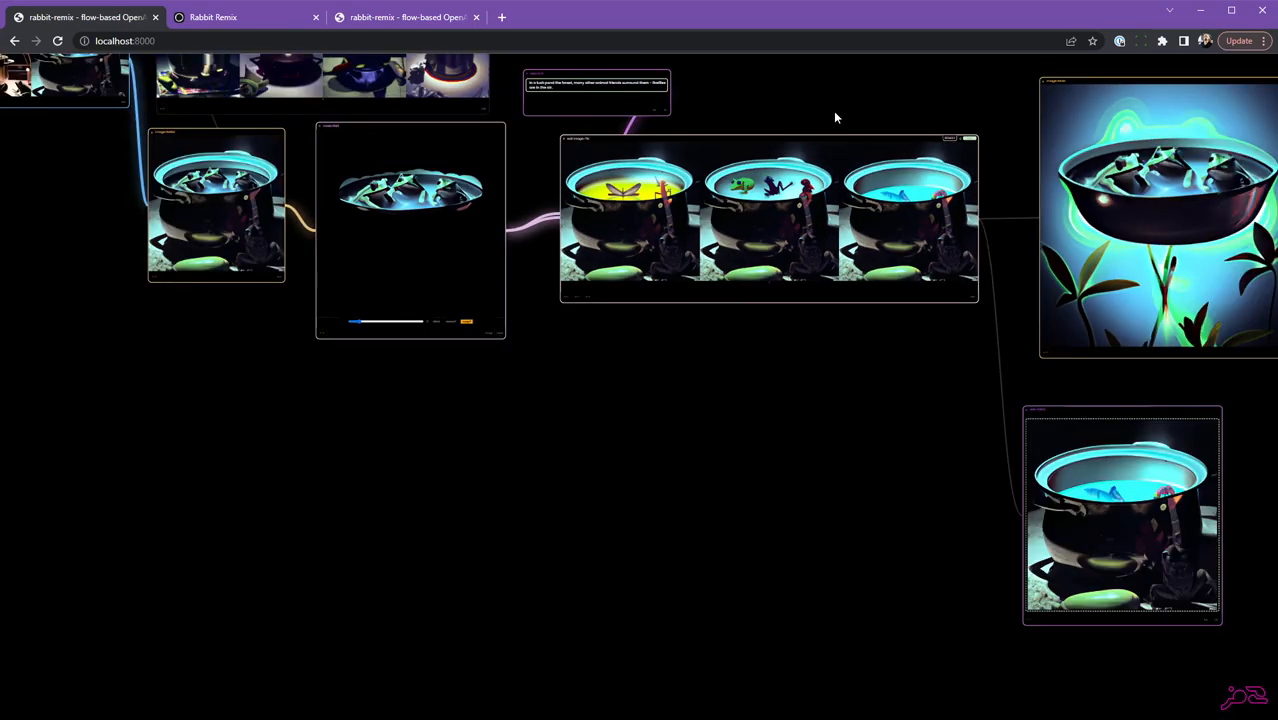
scroll(894, 468, down, 3)
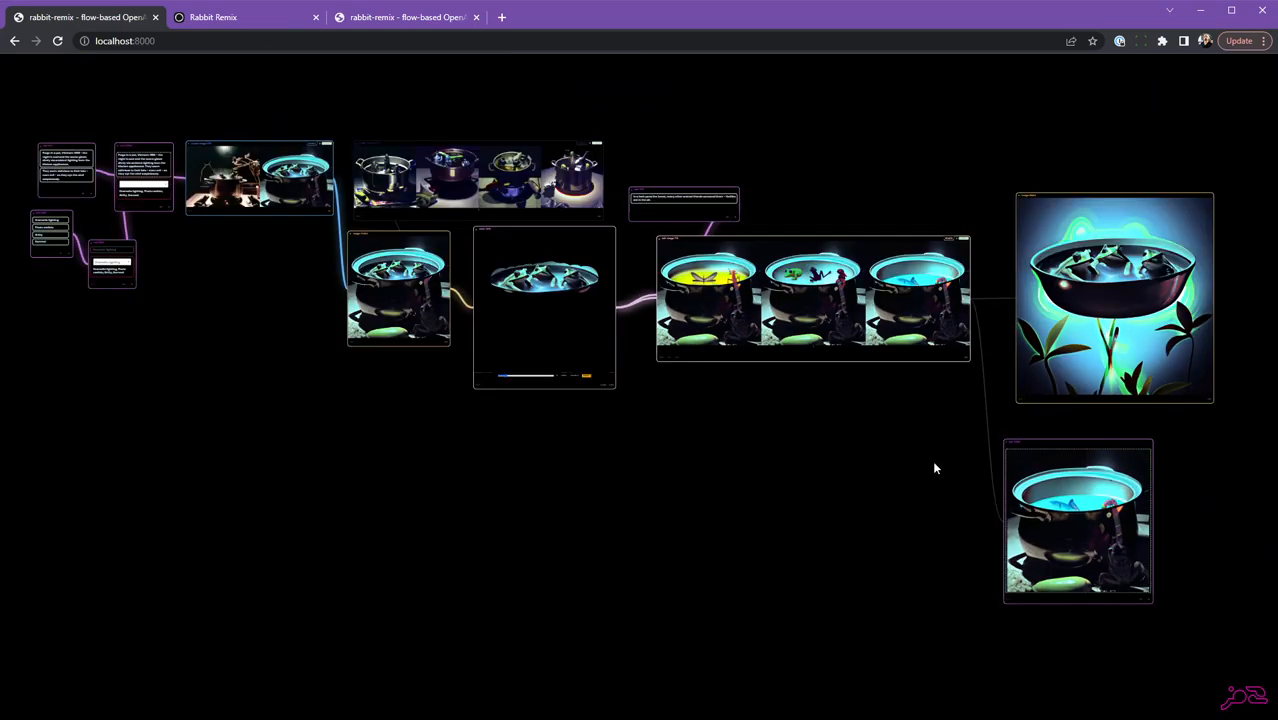
drag(935, 468, 499, 365)
scroll(745, 448, up, 5)
scroll(752, 443, down, 3)
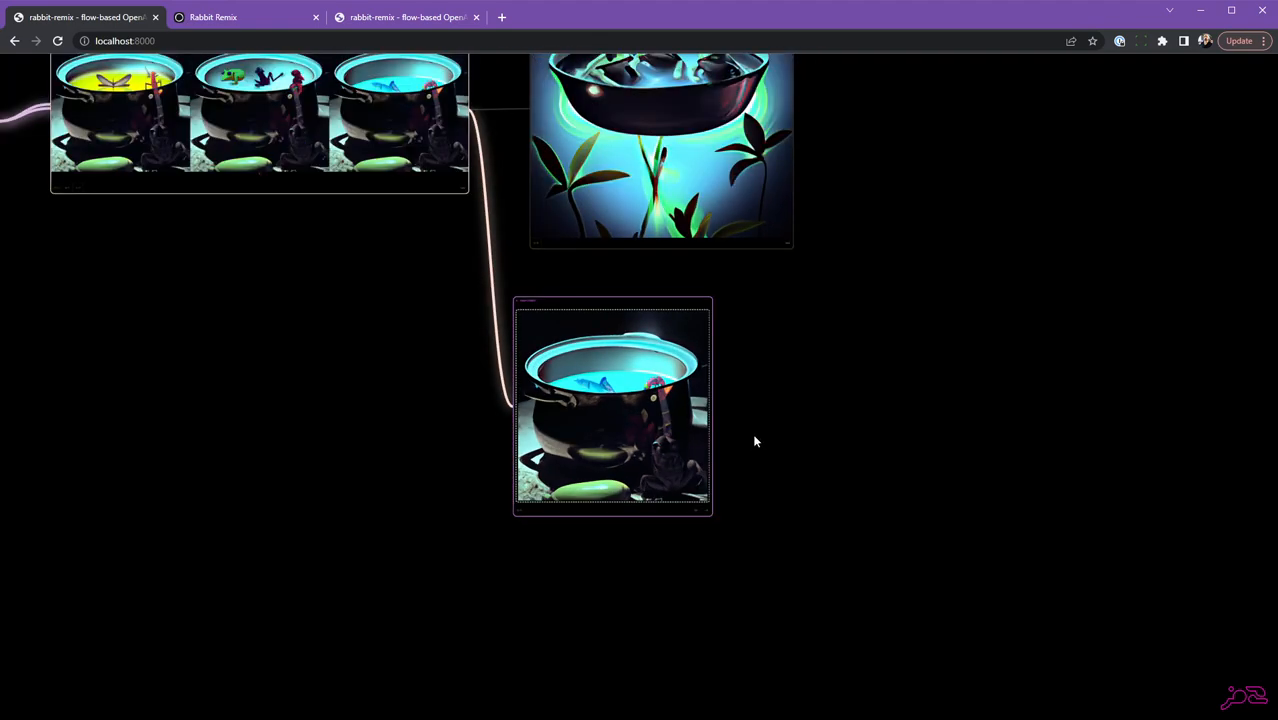
scroll(755, 442, down, 5)
scroll(600, 425, up, 6)
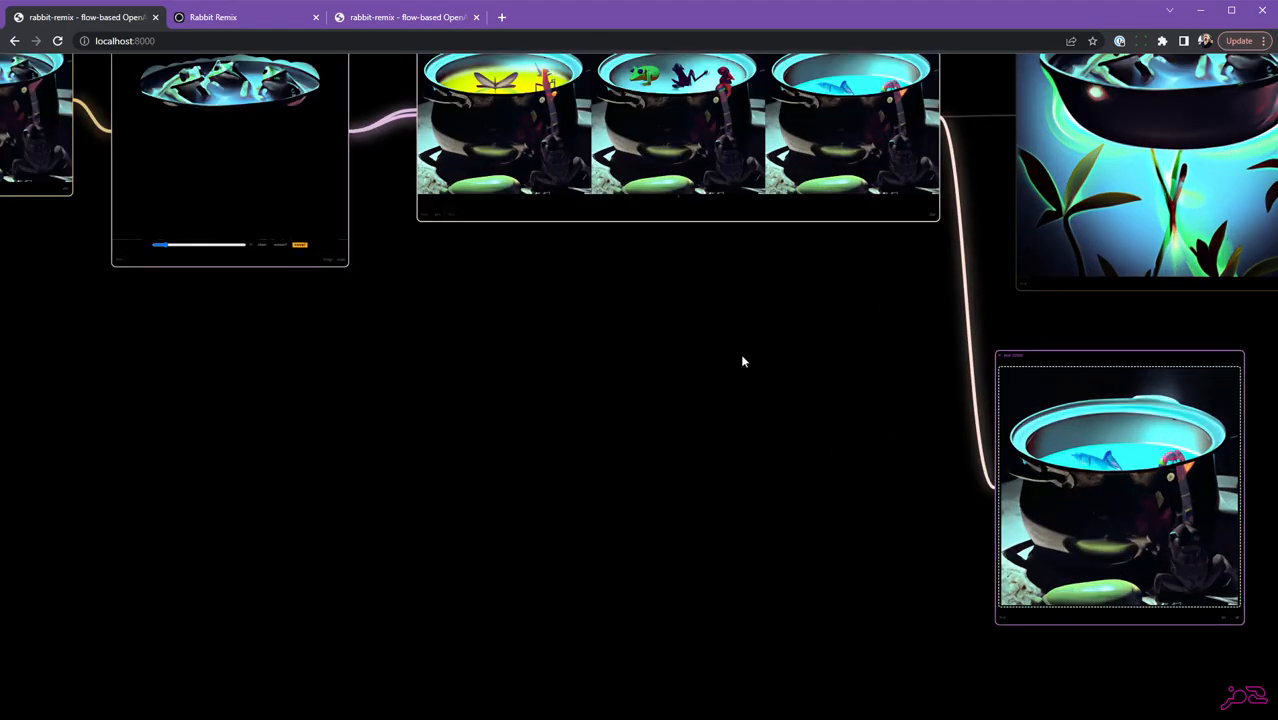
scroll(742, 361, down, 2)
drag(944, 279, 736, 442)
Move the extracted glowing frog image block slightly up on the canvas
click(871, 185)
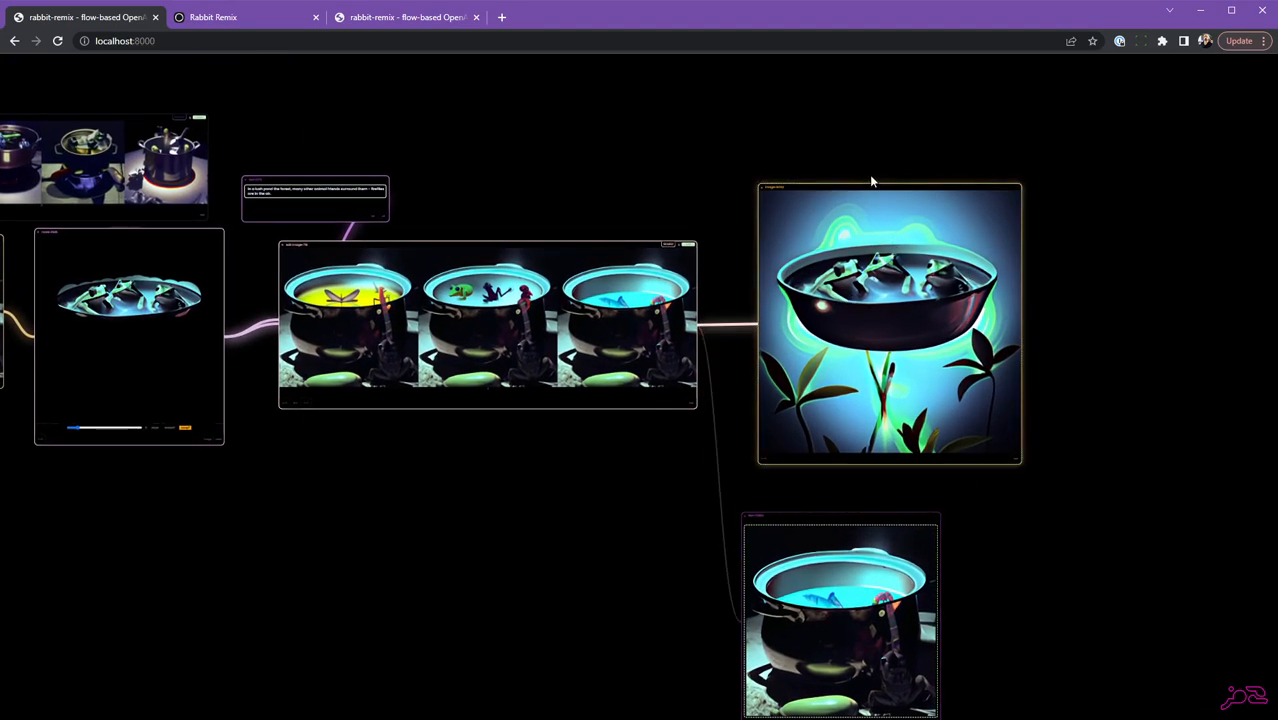
drag(871, 182, 859, 140)
scroll(566, 472, down, 2)
scroll(566, 472, down, 2)
drag(516, 485, 643, 476)
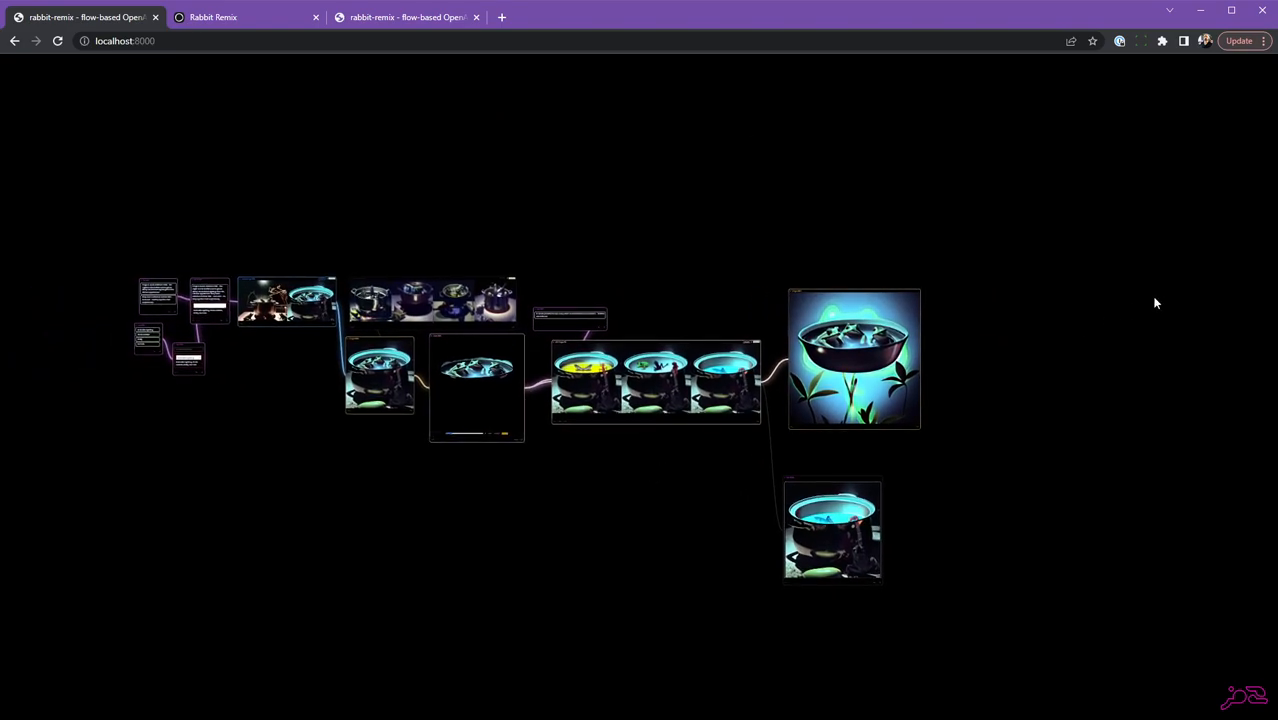
click(642, 473)
Add an image variants block in the empty space to the right of the glowing frog image
scroll(649, 471, up, 3)
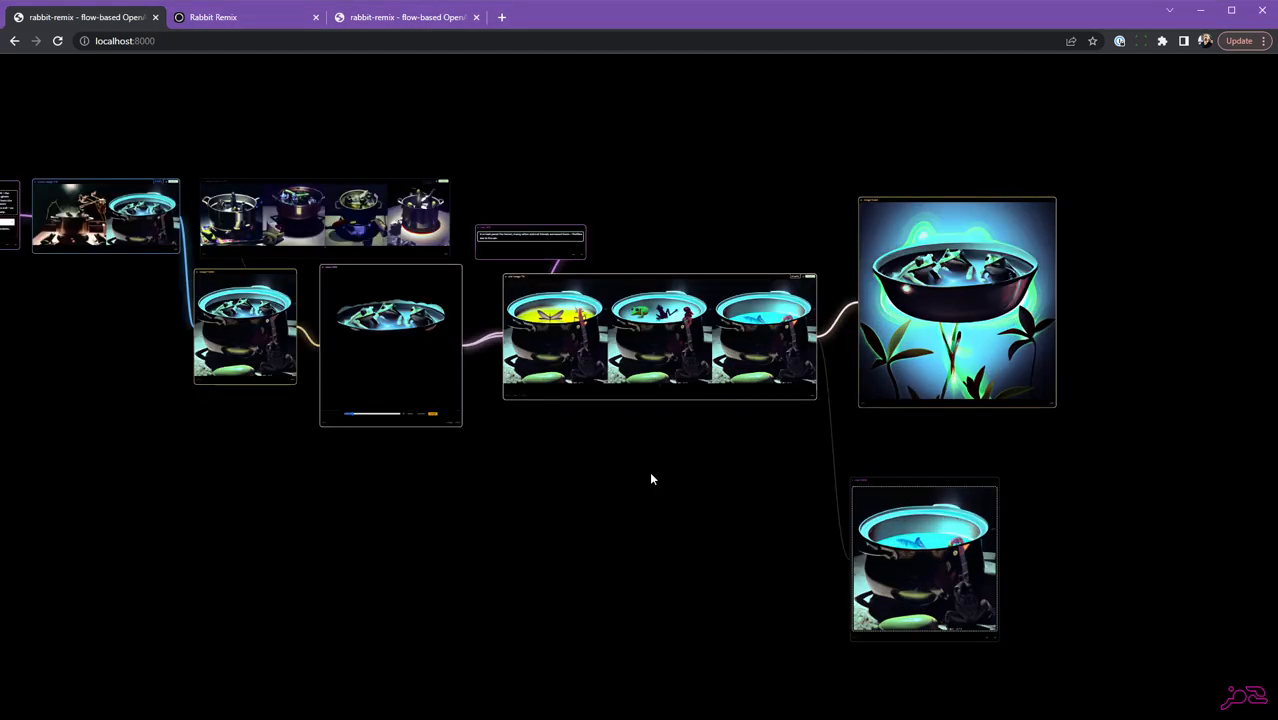
scroll(724, 458, down, 1)
scroll(761, 476, right, 5)
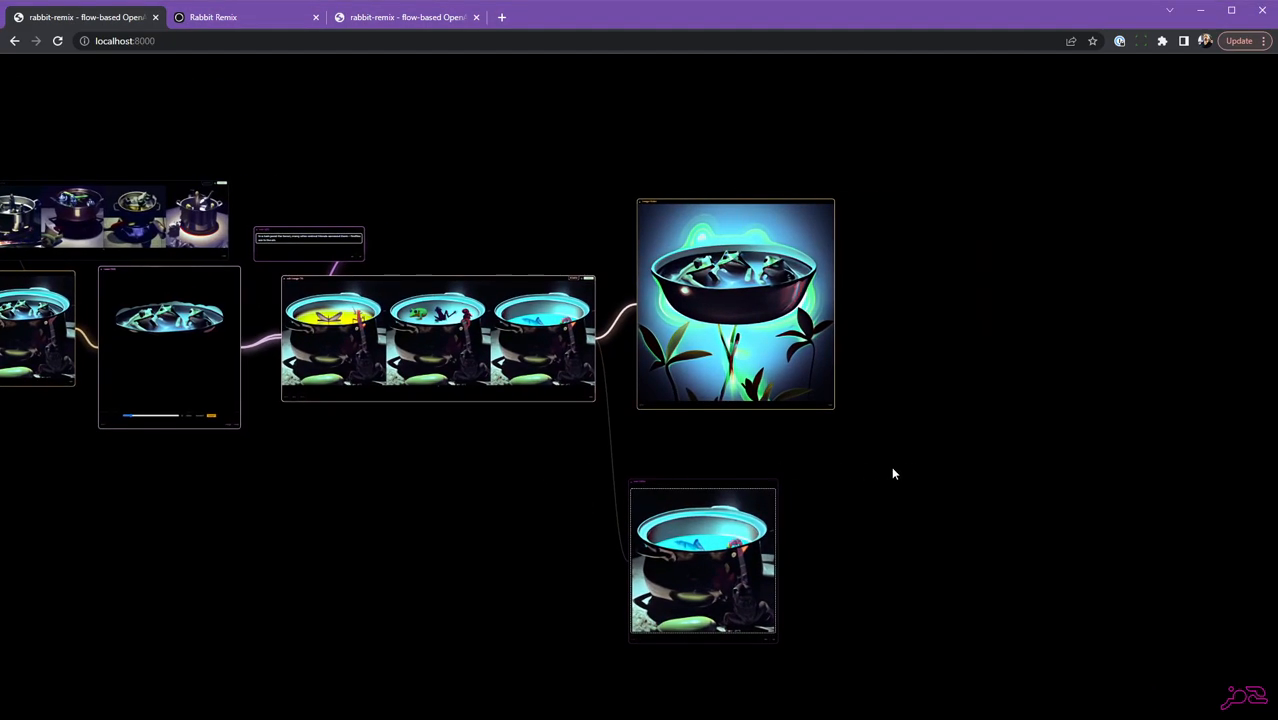
right_click(286, 217)
click(322, 289)
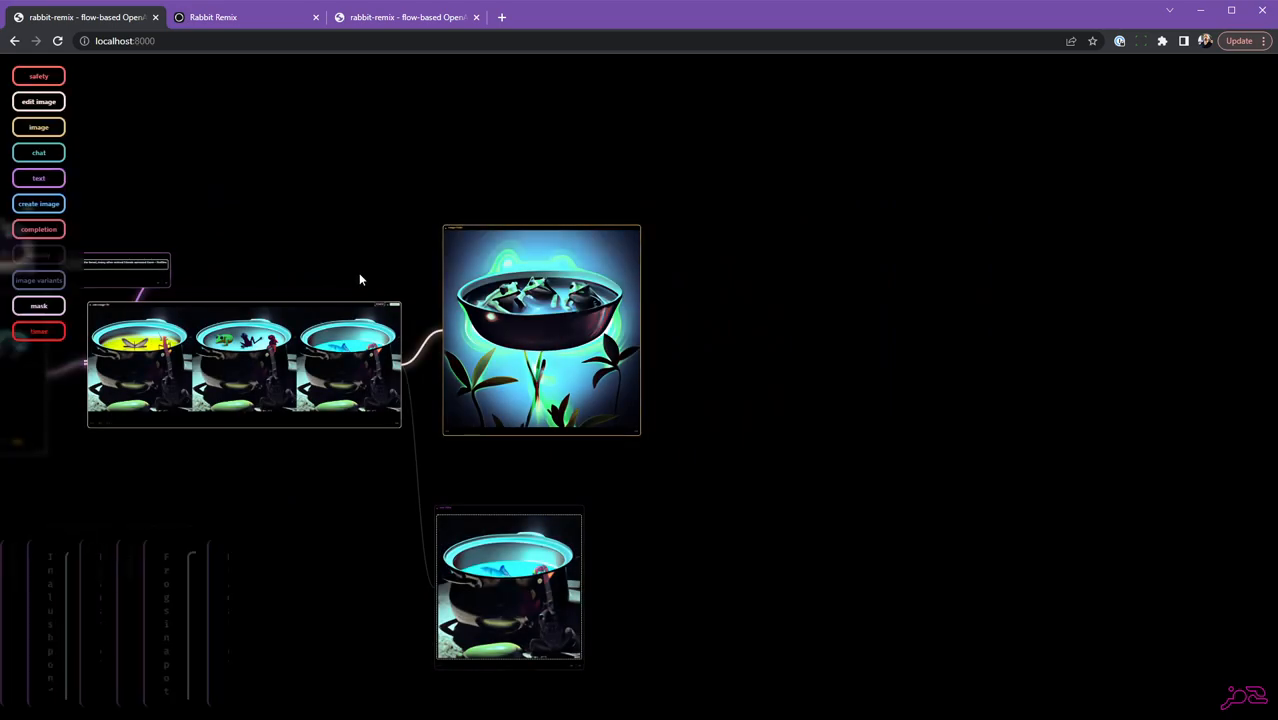
drag(39, 280, 759, 312)
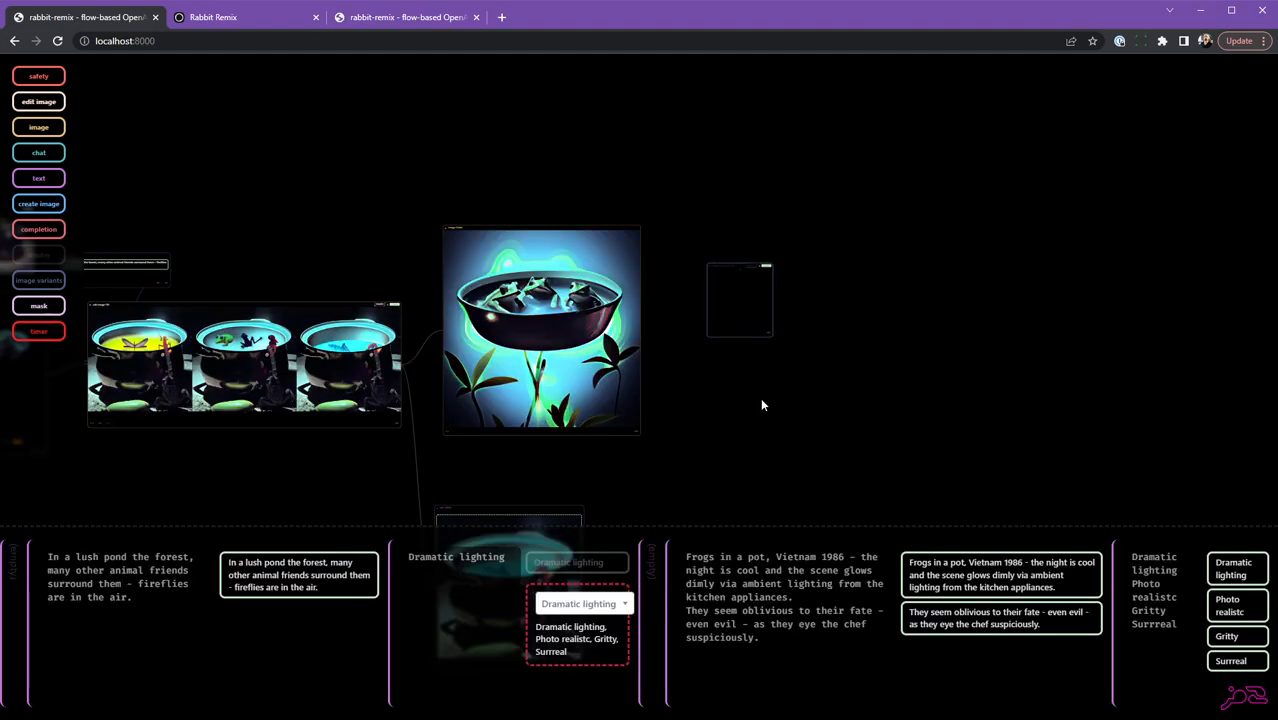
Widen the new image variants block into a long row and feed it the glowing frog image
drag(770, 336, 1188, 371)
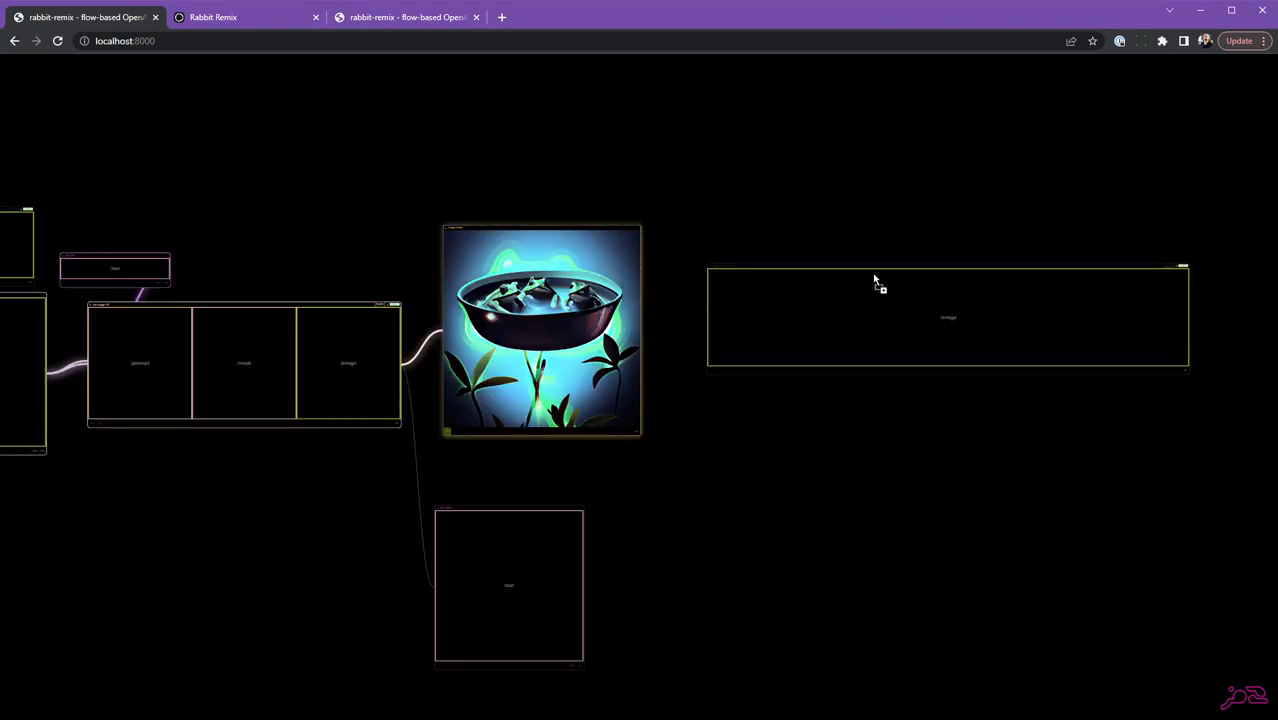
scroll(895, 418, up, 2)
scroll(907, 434, down, 10)
scroll(907, 434, up, 5)
drag(1021, 419, 919, 425)
scroll(919, 425, up, 3)
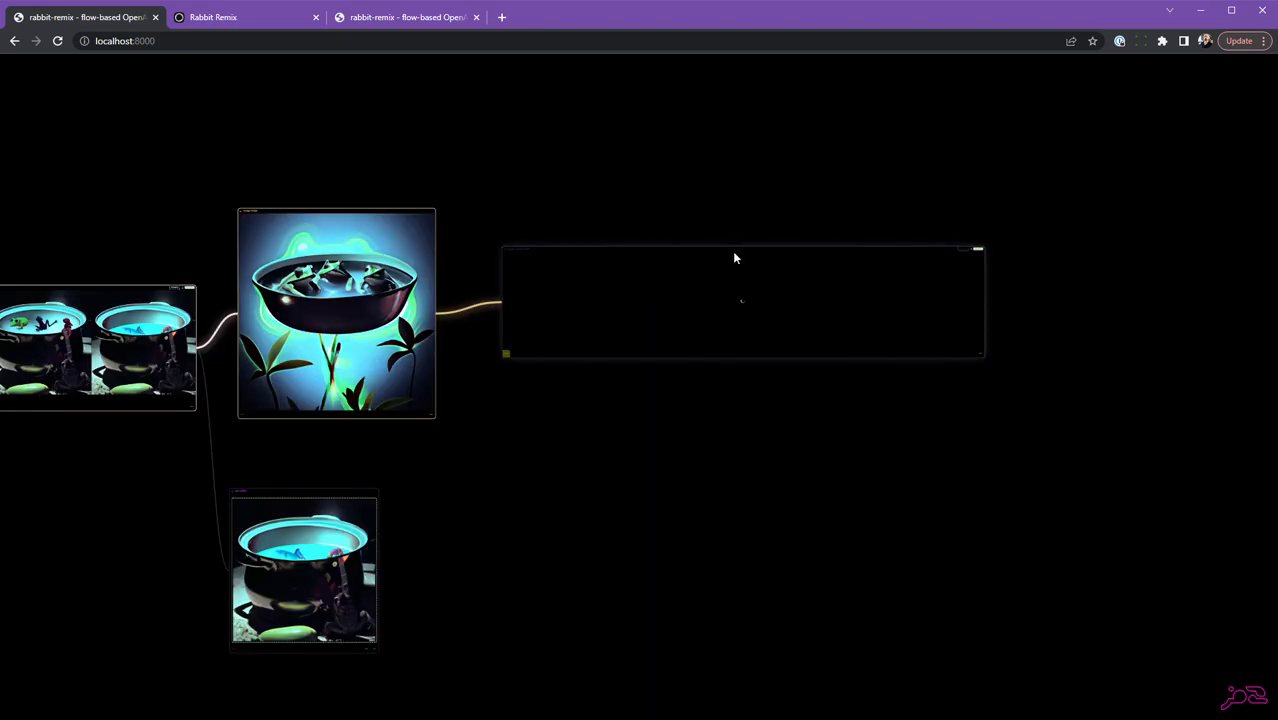
Move the image variants block slightly closer to the glowing frog image and inspect the generated variants
drag(728, 250, 707, 251)
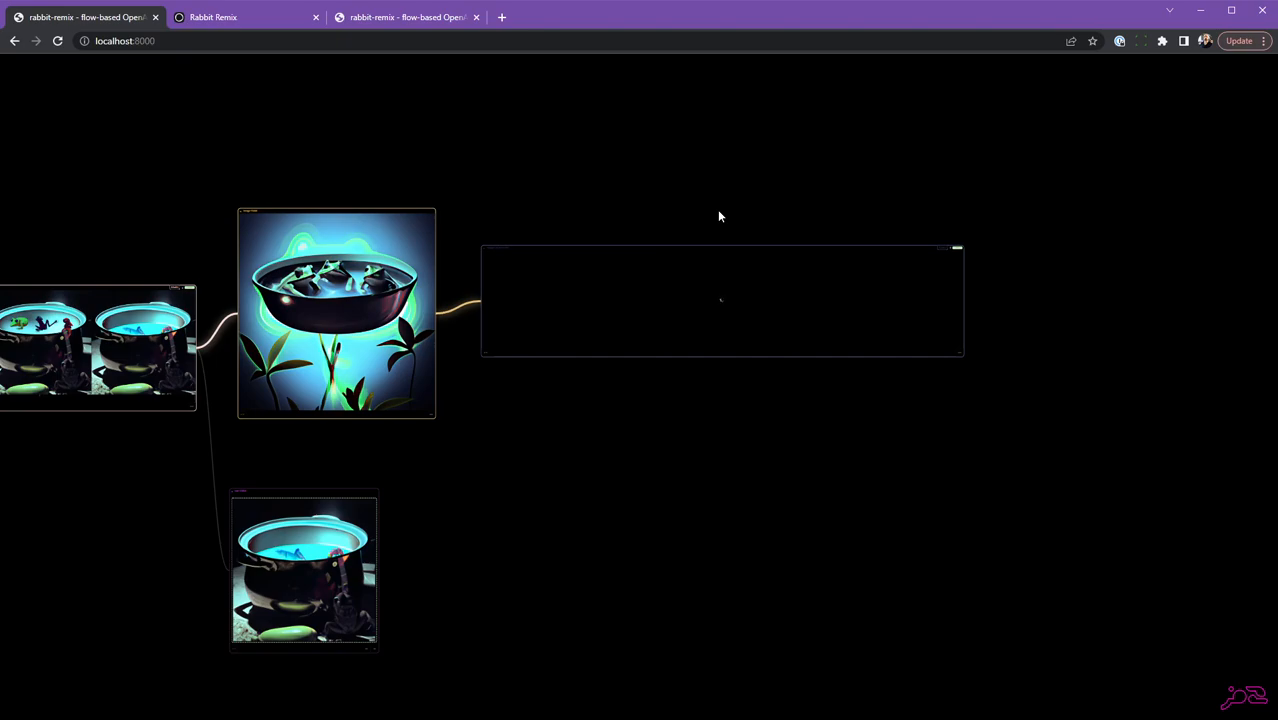
scroll(965, 363, up, 5)
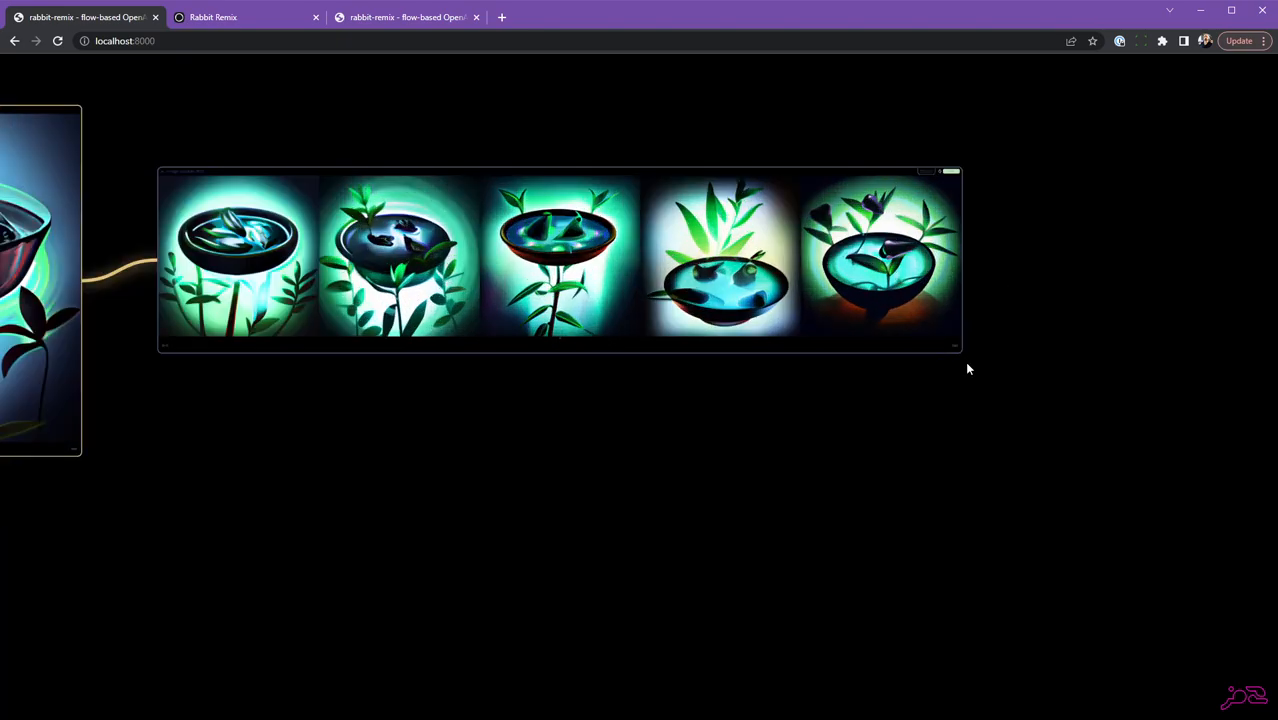
drag(674, 412, 836, 472)
scroll(850, 480, down, 2)
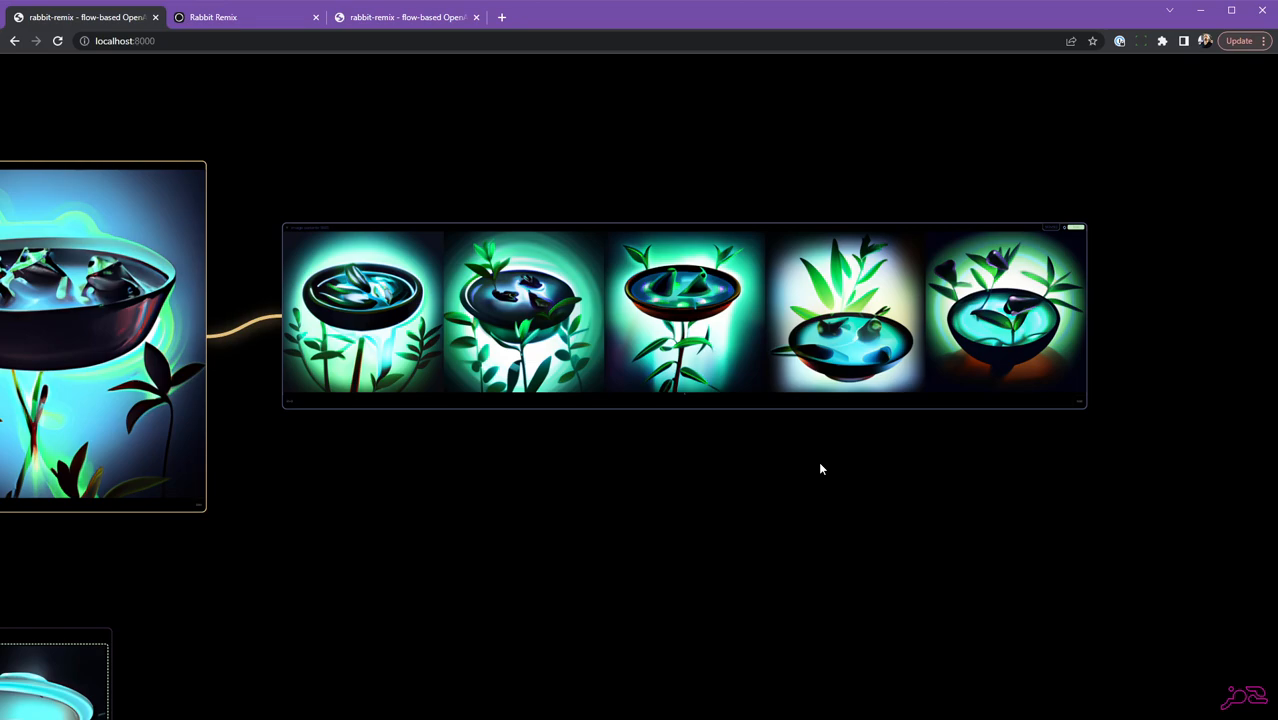
scroll(798, 469, down, 2)
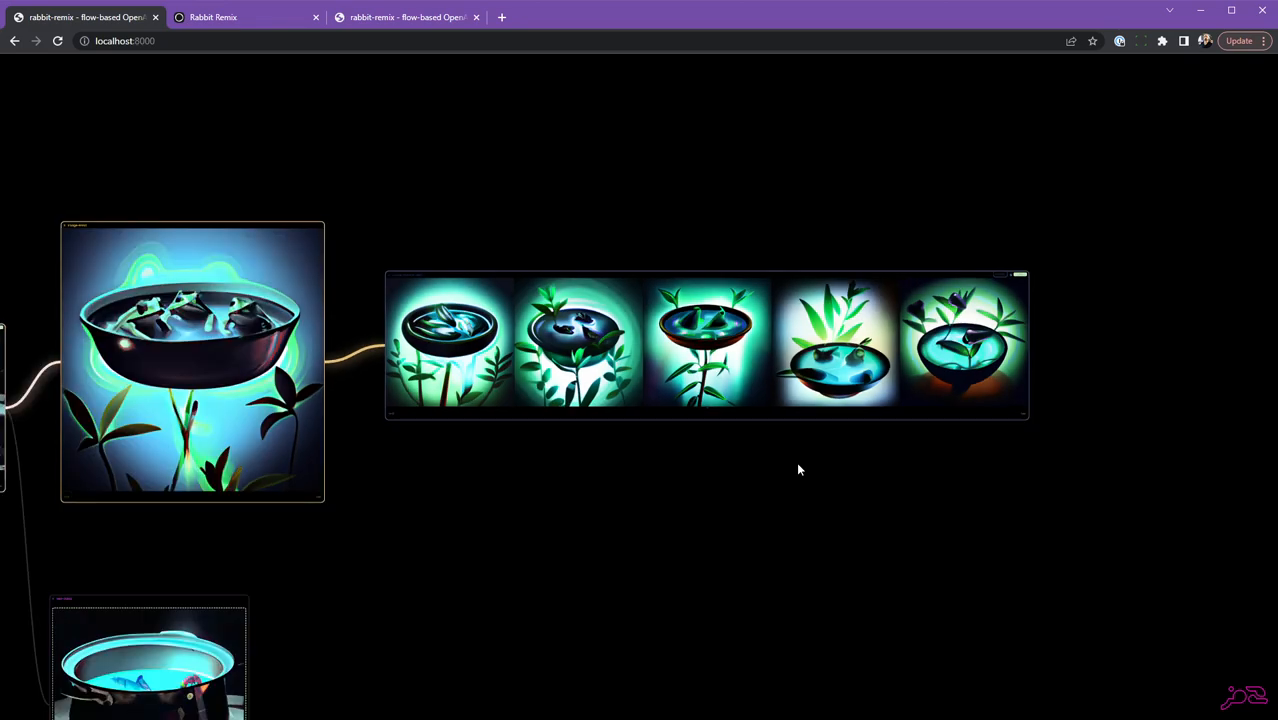
scroll(798, 469, down, 5)
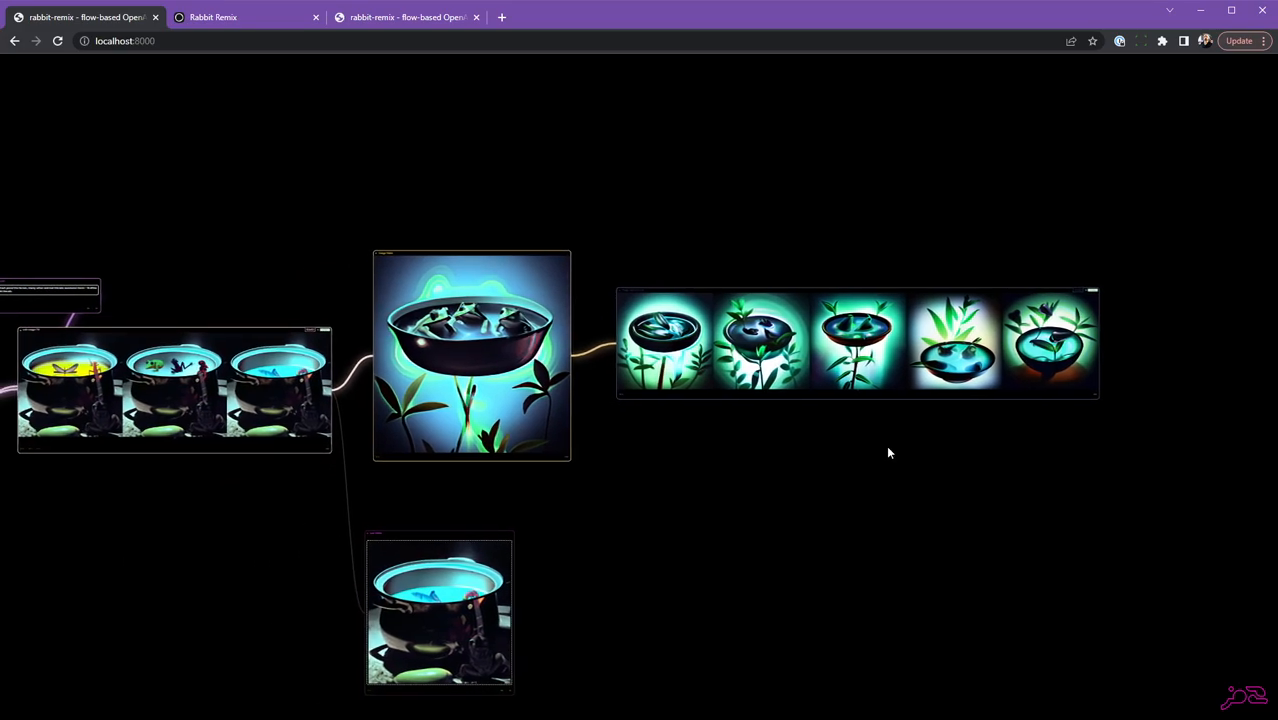
Examine how the glowing frog image, its variants and the pot image output fit into the overall flow
drag(818, 476, 907, 468)
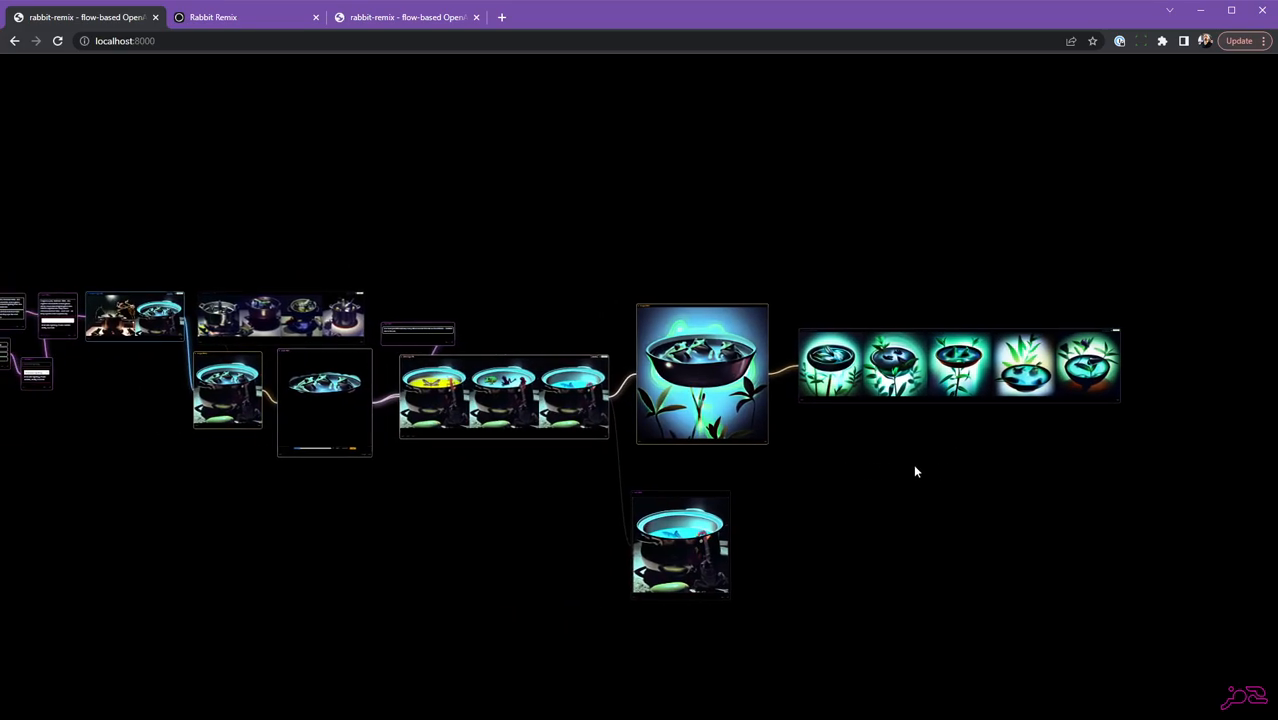
scroll(916, 471, up, 3)
drag(936, 462, 949, 409)
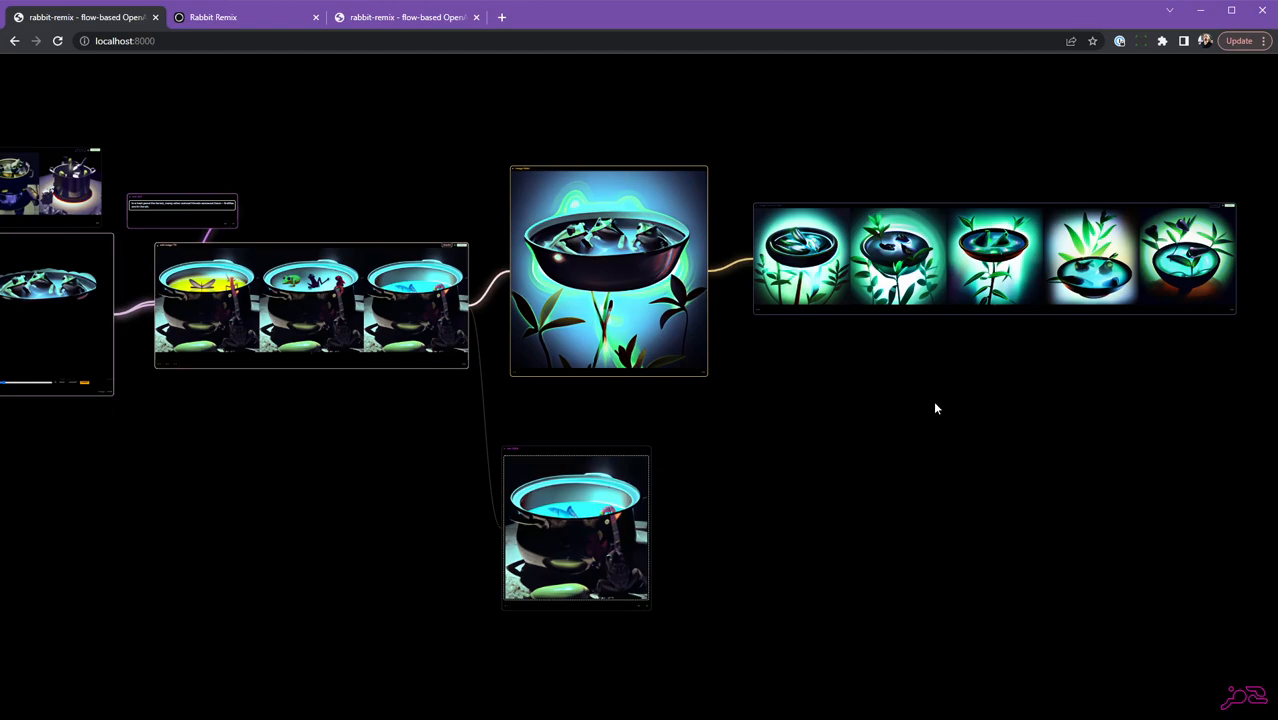
scroll(913, 397, up, 3)
drag(913, 397, 941, 434)
scroll(941, 434, down, 5)
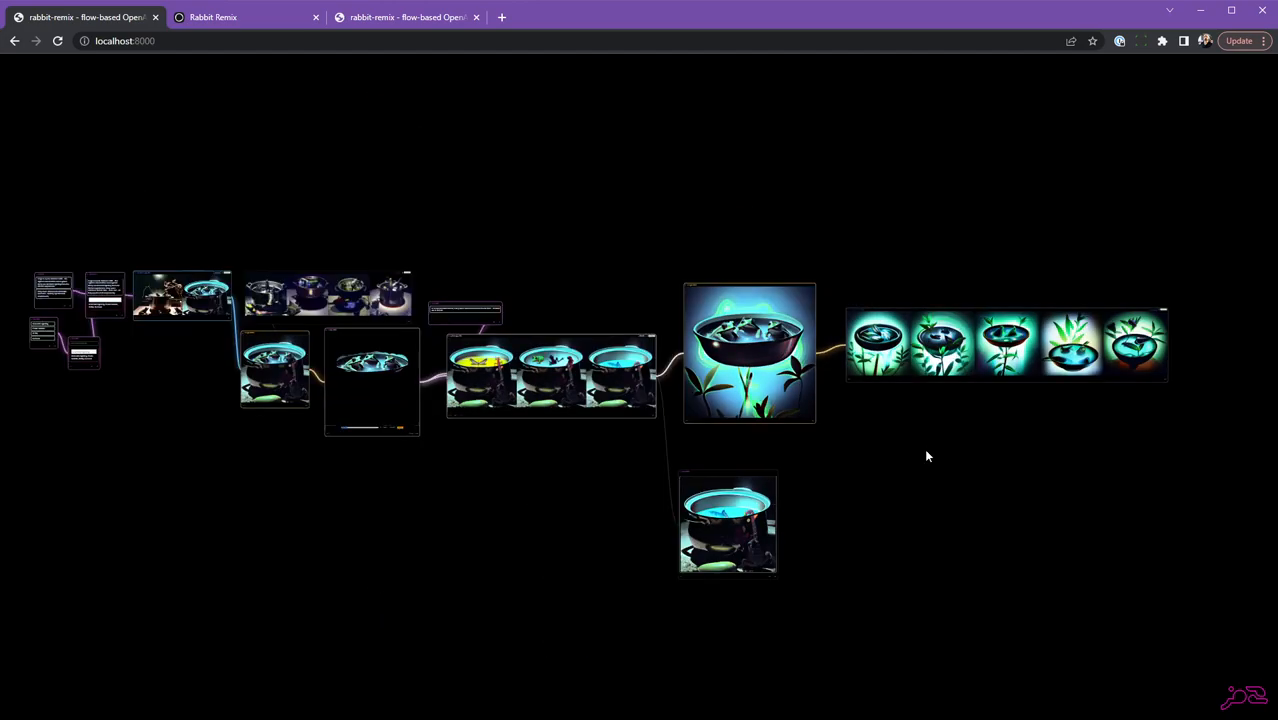
scroll(600, 468, up, 3)
drag(593, 471, 733, 462)
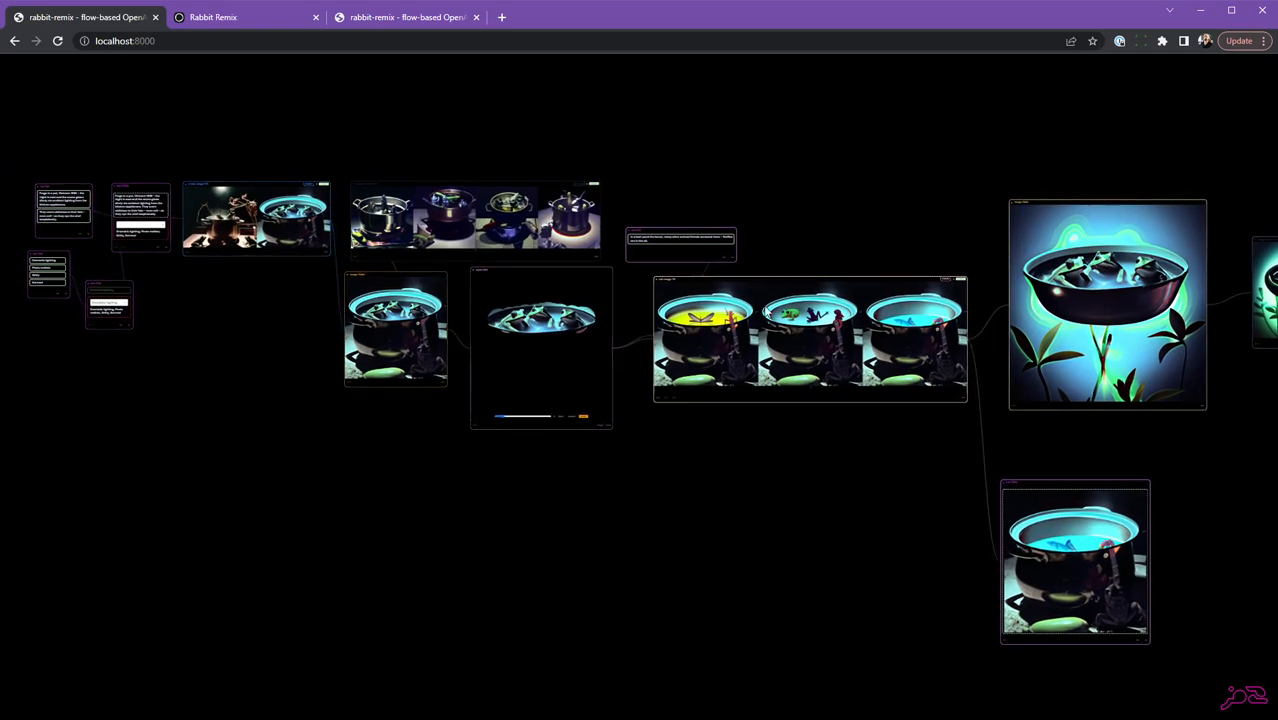
Trace the complete flow from the joined prompt blocks through the mask and edited images to the final variants
drag(245, 371, 428, 382)
scroll(436, 350, up, 3)
scroll(438, 350, down, 3)
scroll(469, 332, down, 3)
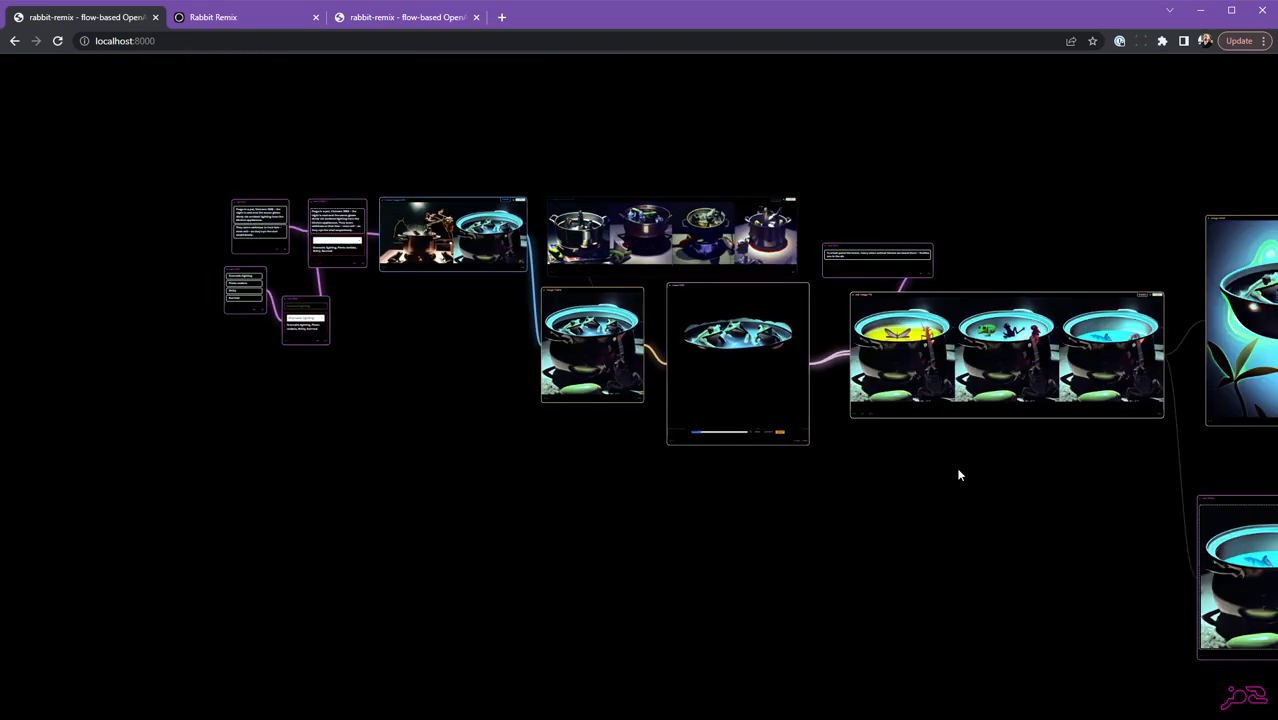
drag(941, 474, 628, 434)
scroll(1061, 506, up, 3)
drag(1098, 551, 984, 485)
scroll(984, 485, down, 3)
scroll(565, 420, down, 3)
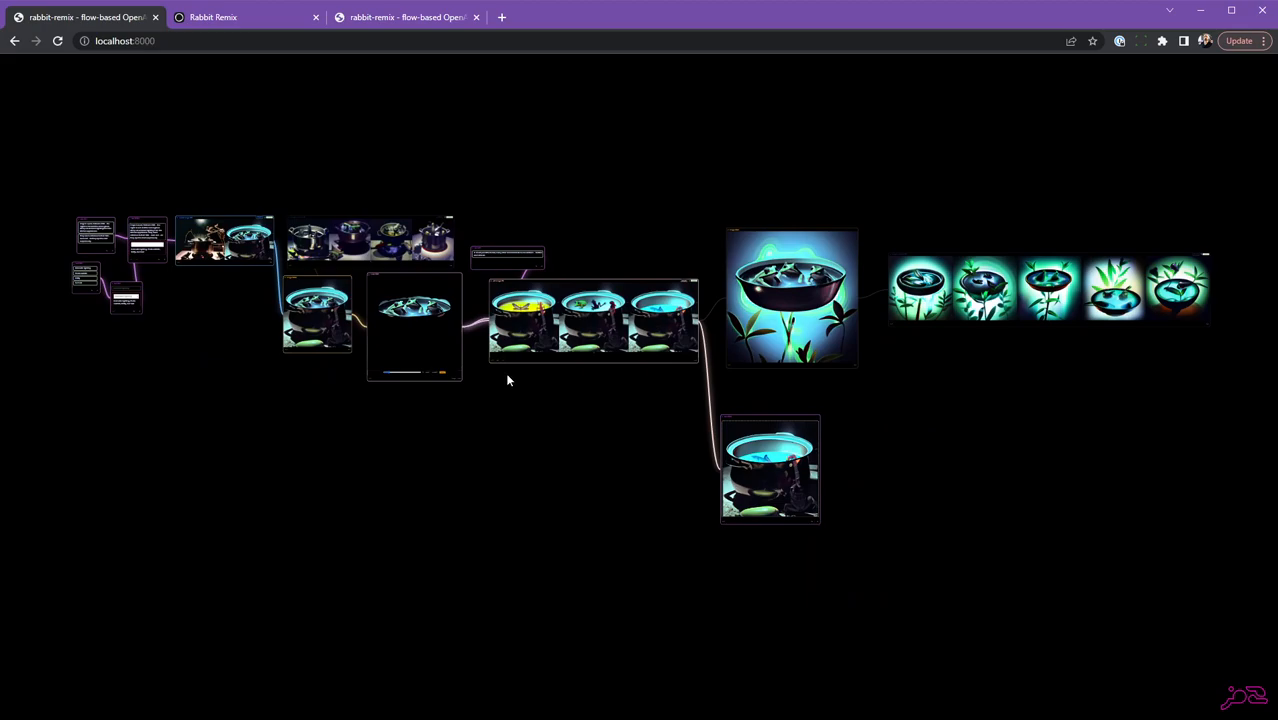
View the clown example flow and the Rabbit Remix website, and return to the mask and edited pot images in the frog flow
click(452, 19)
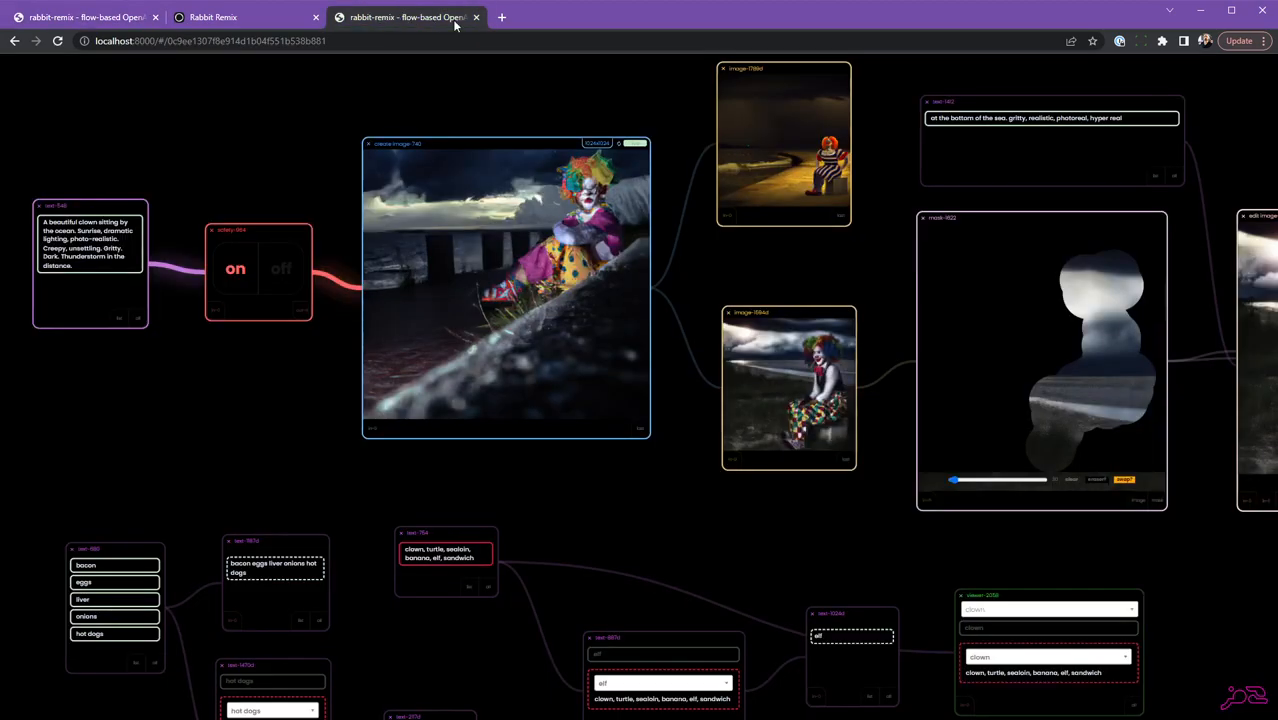
click(216, 20)
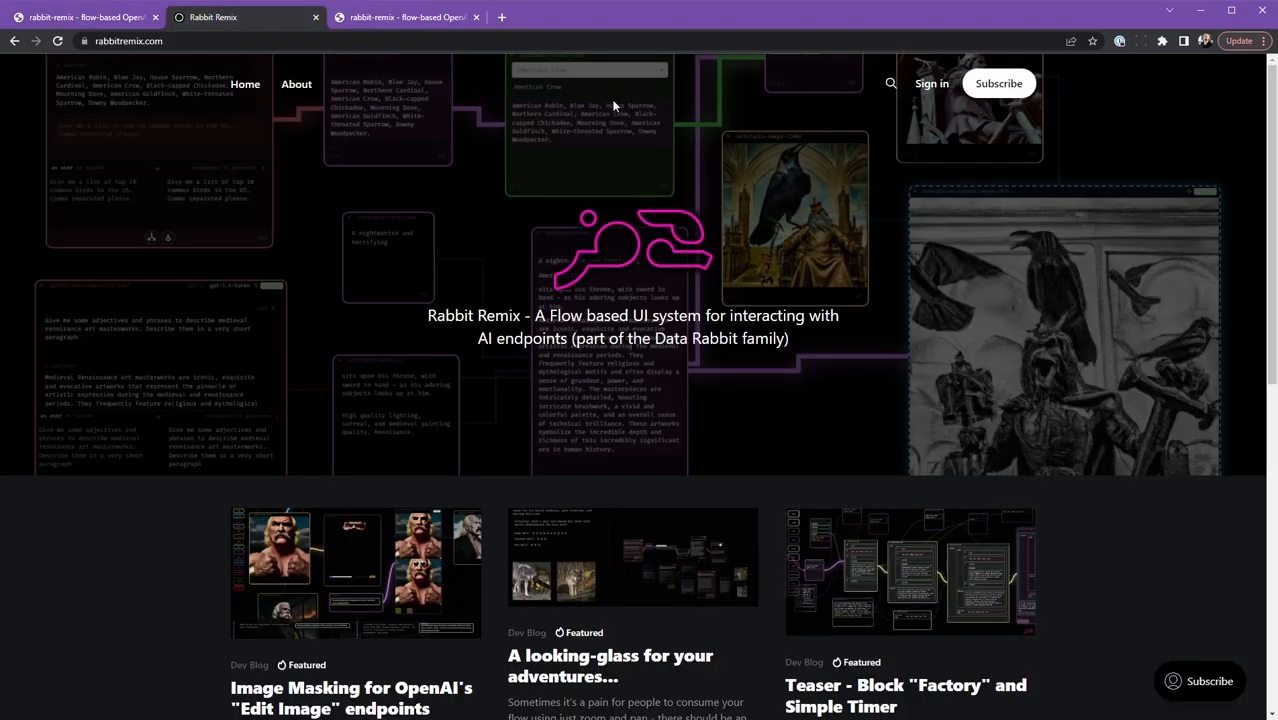
click(86, 19)
scroll(634, 222, up, 5)
drag(649, 258, 1082, 224)
drag(786, 200, 720, 221)
drag(982, 246, 738, 241)
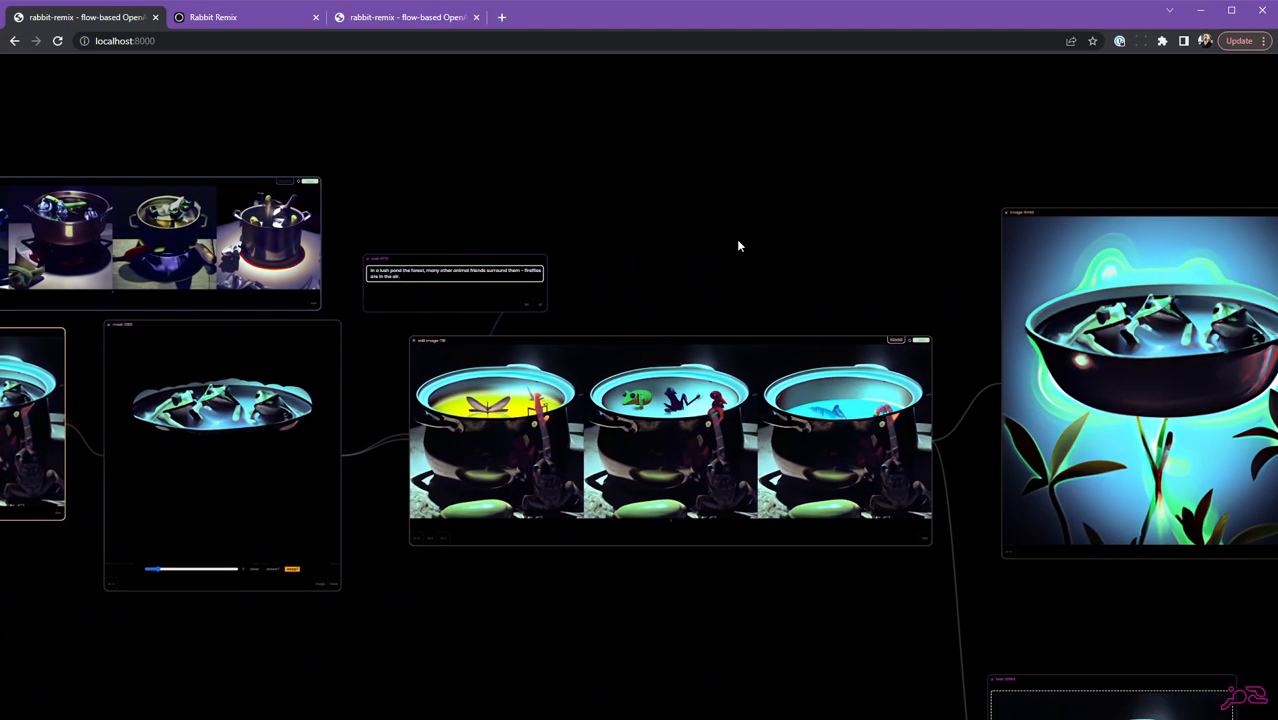